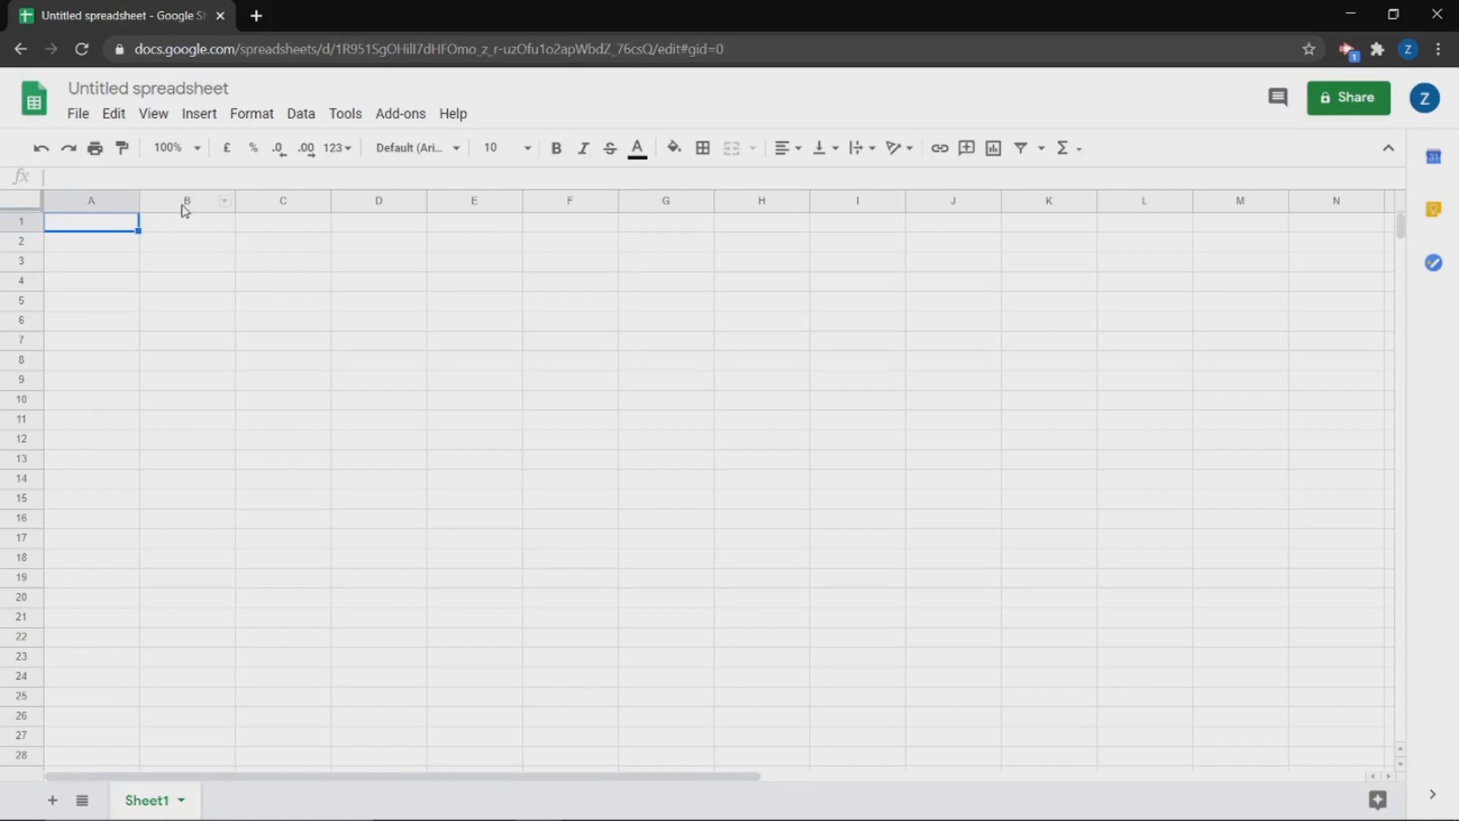
- Narrow columns B through R together to a uniform width of roughly half the default
left_click_drag(184, 210, 1045, 227)
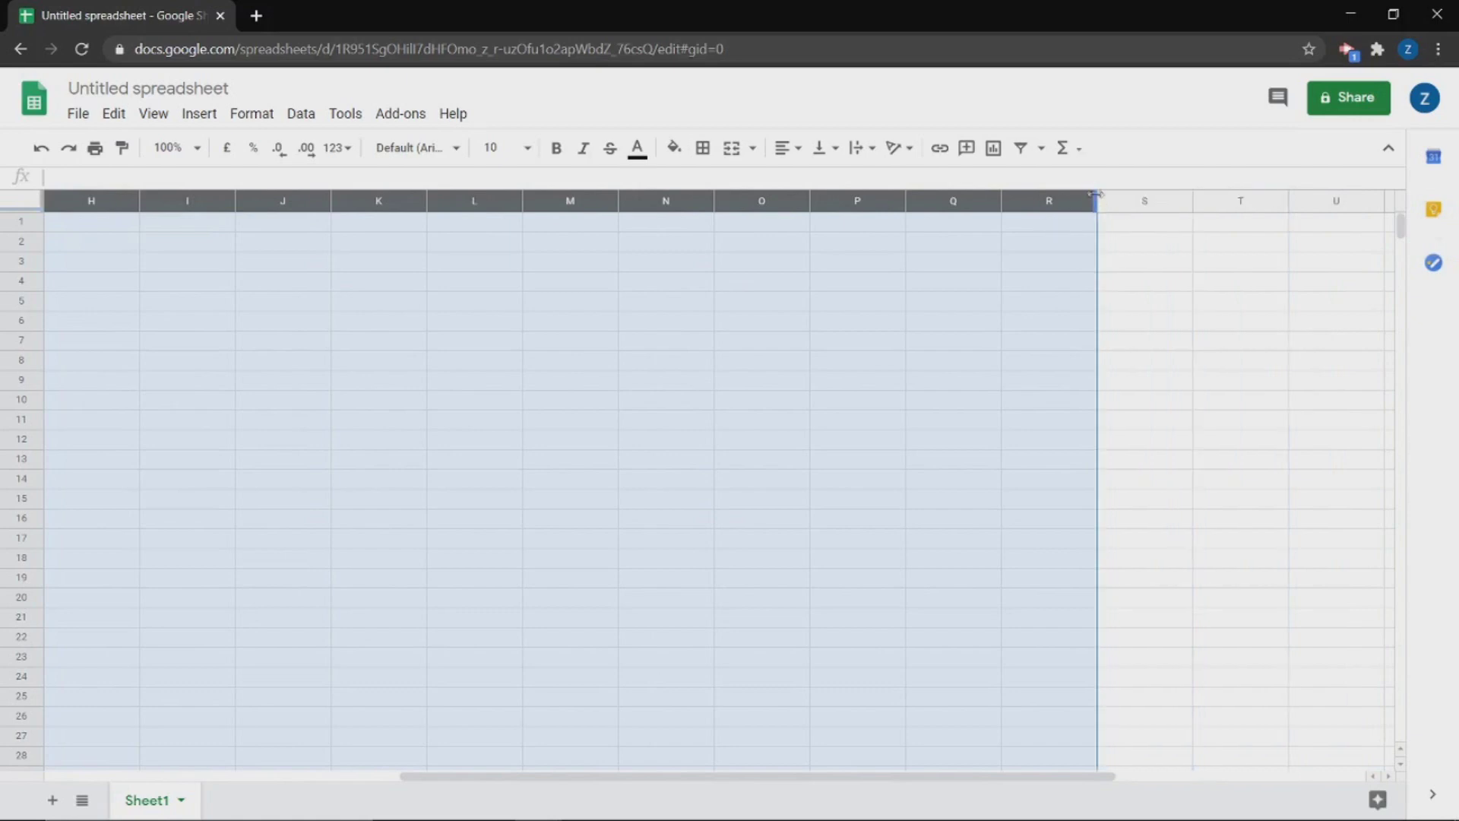
left_click_drag(1097, 199, 1052, 199)
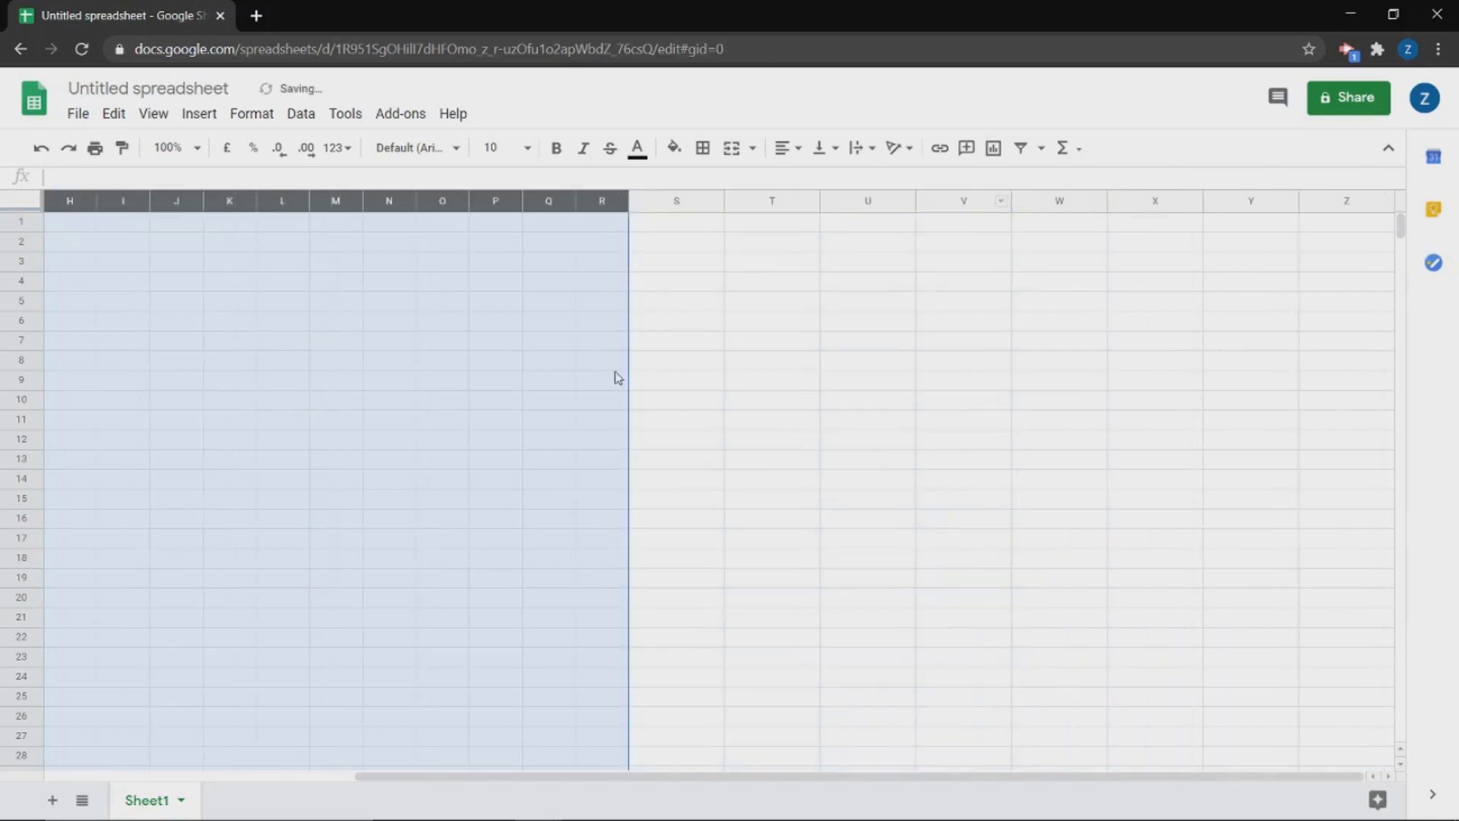
left_click(199, 327)
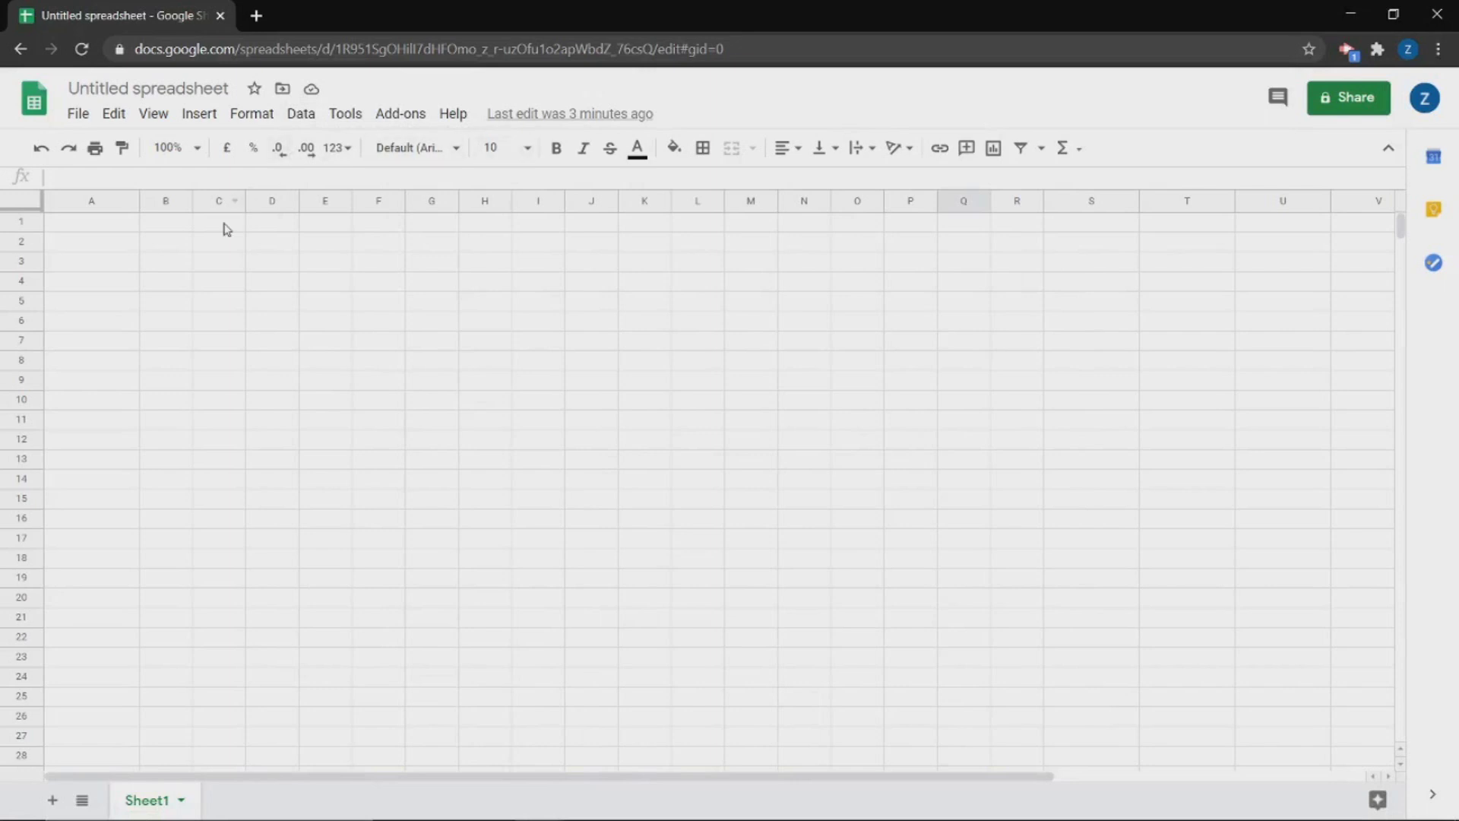
- Merge the range B2:R4 horizontally so that each of its three rows is one wide cell
mouse_move(168, 244)
left_mouse_down()
mouse_move(304, 287)
mouse_move(1001, 287)
left_mouse_up()
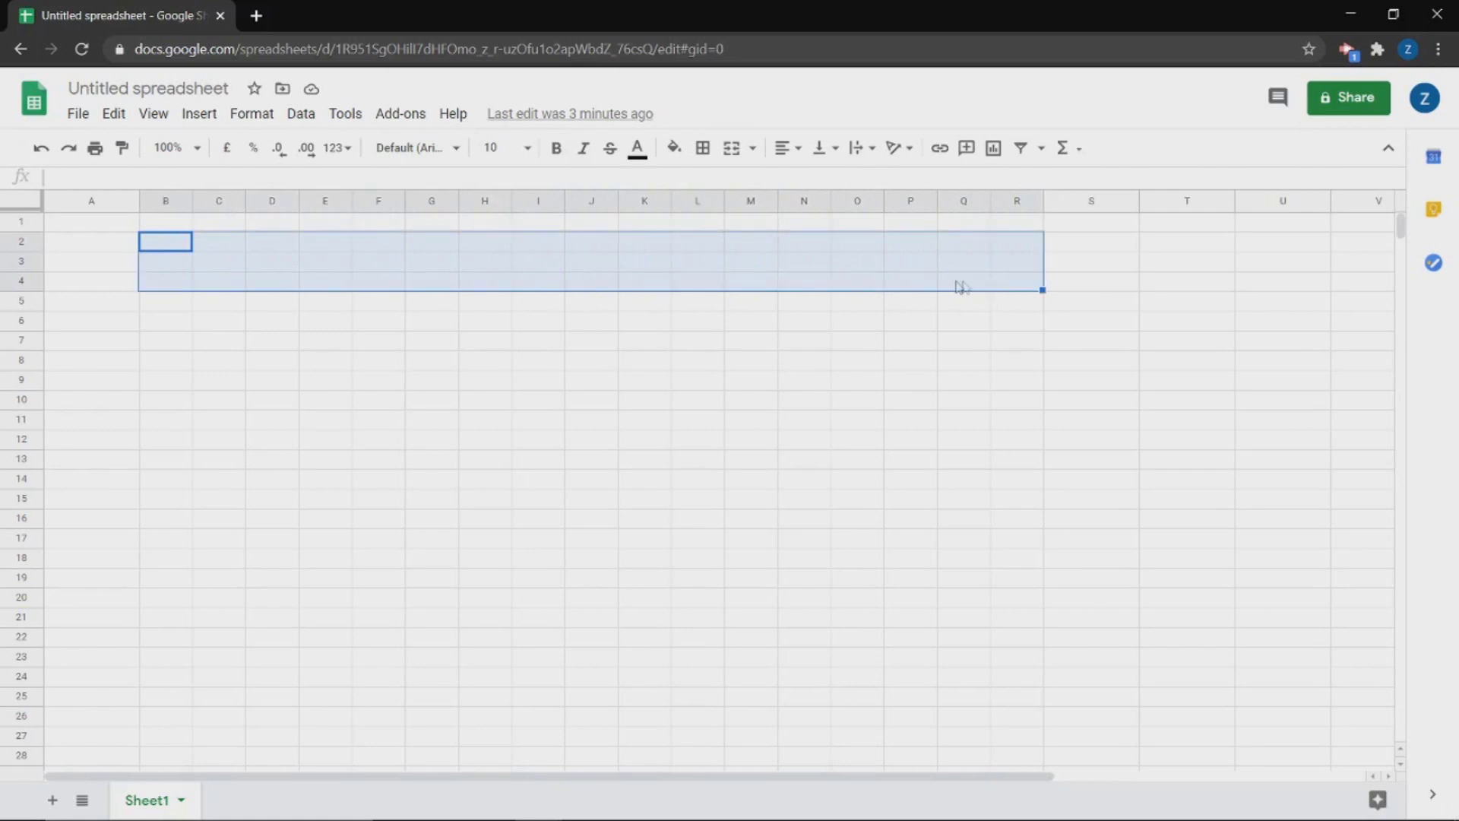
left_click(752, 150)
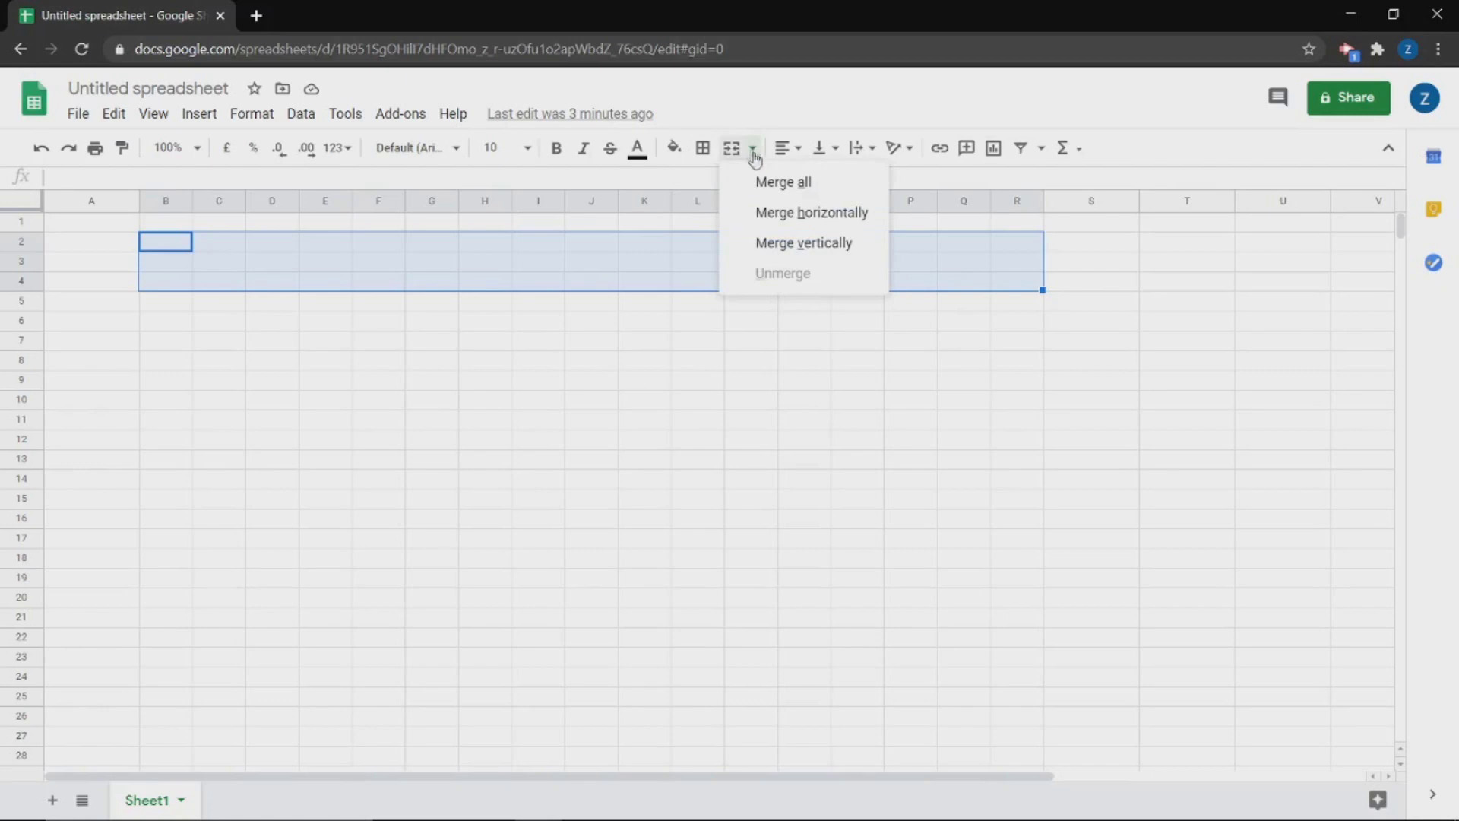
left_click(847, 216)
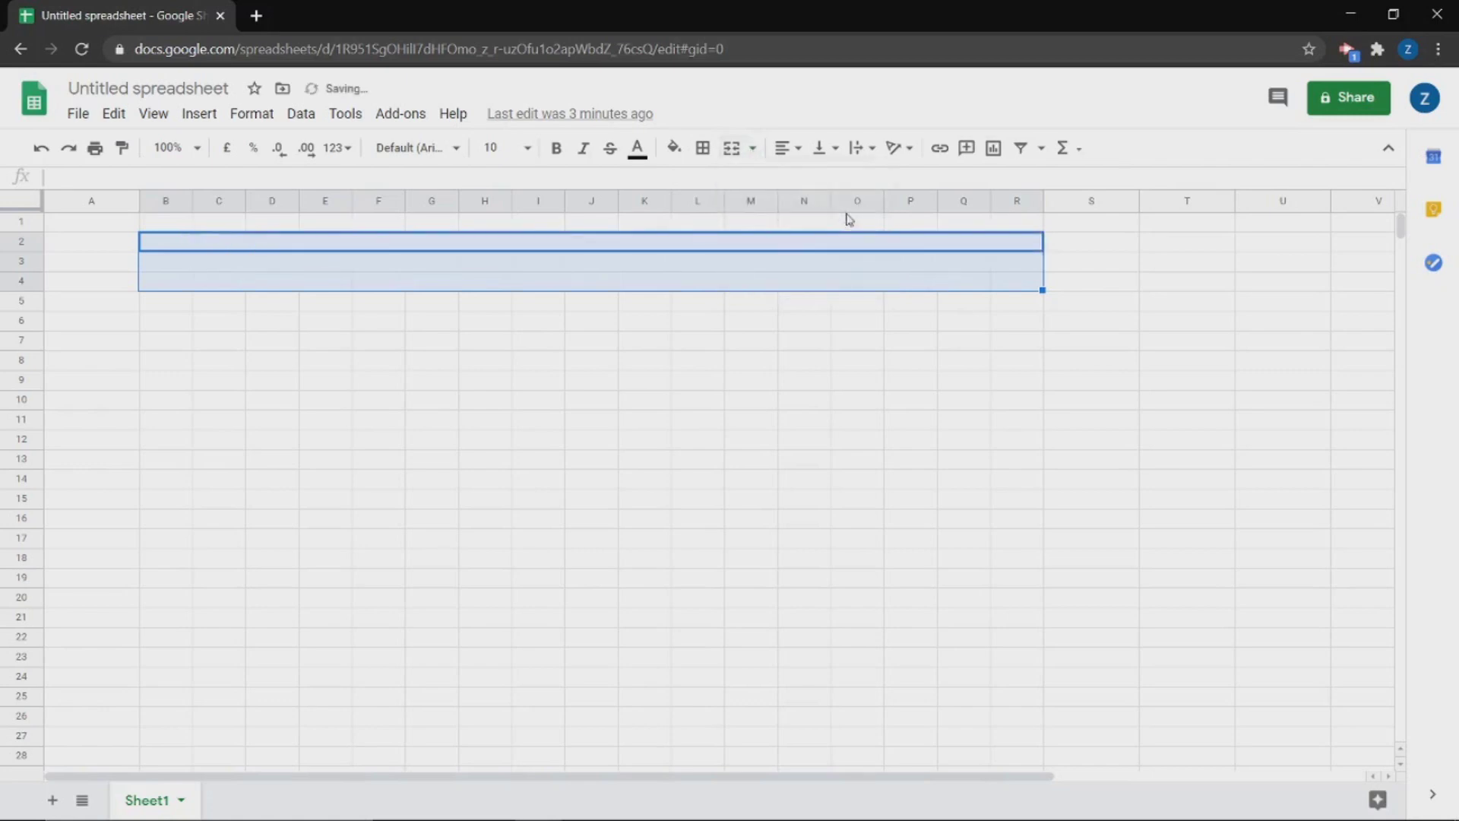
- Enter the title SEKOLAH KU CINTA, MALAYSIA in the merged cell of row 2
left_click(544, 244)
double_click(544, 246)
type("SEKOLAH")
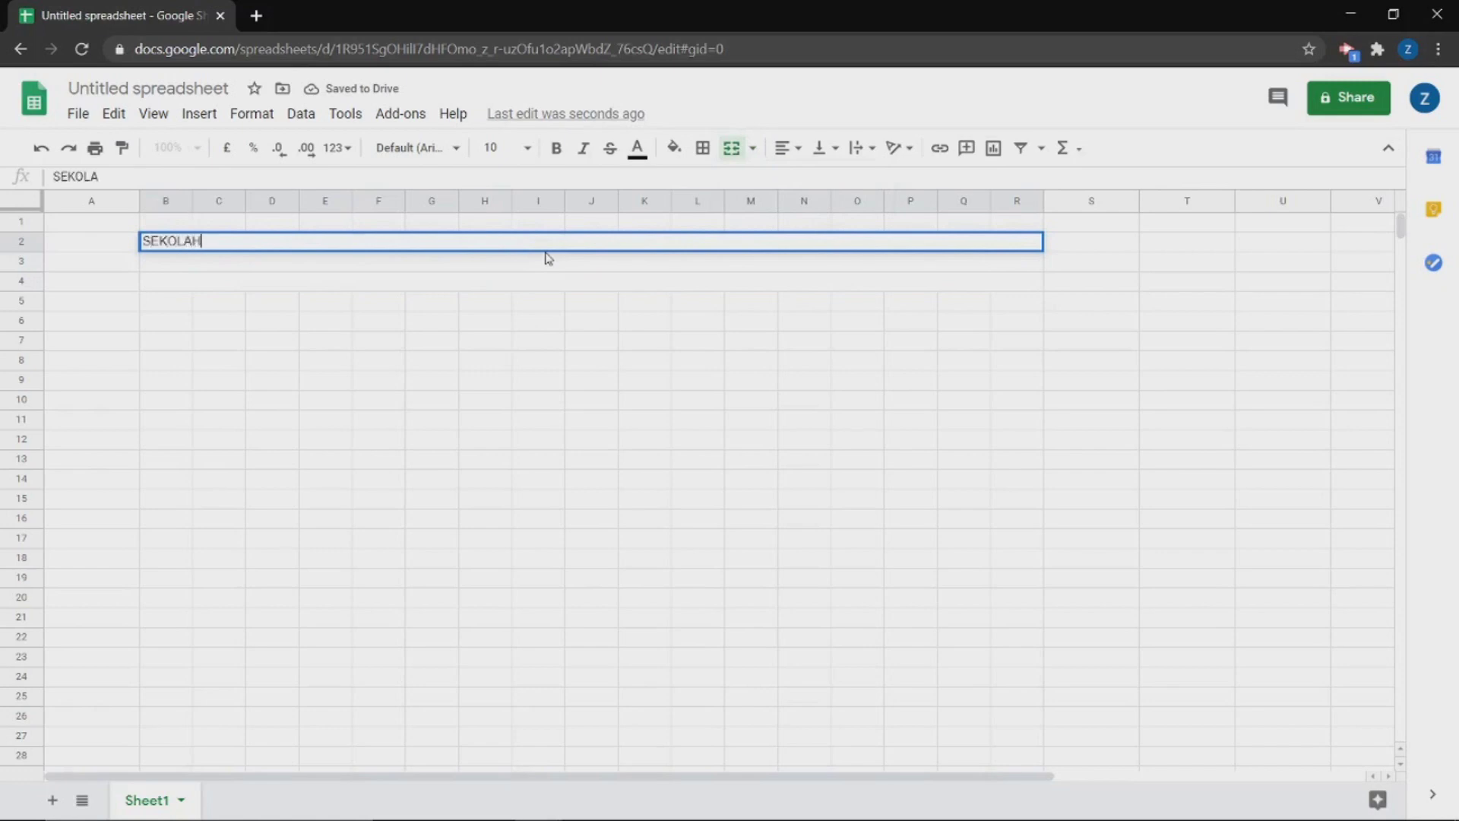
type(" KU CINTA")
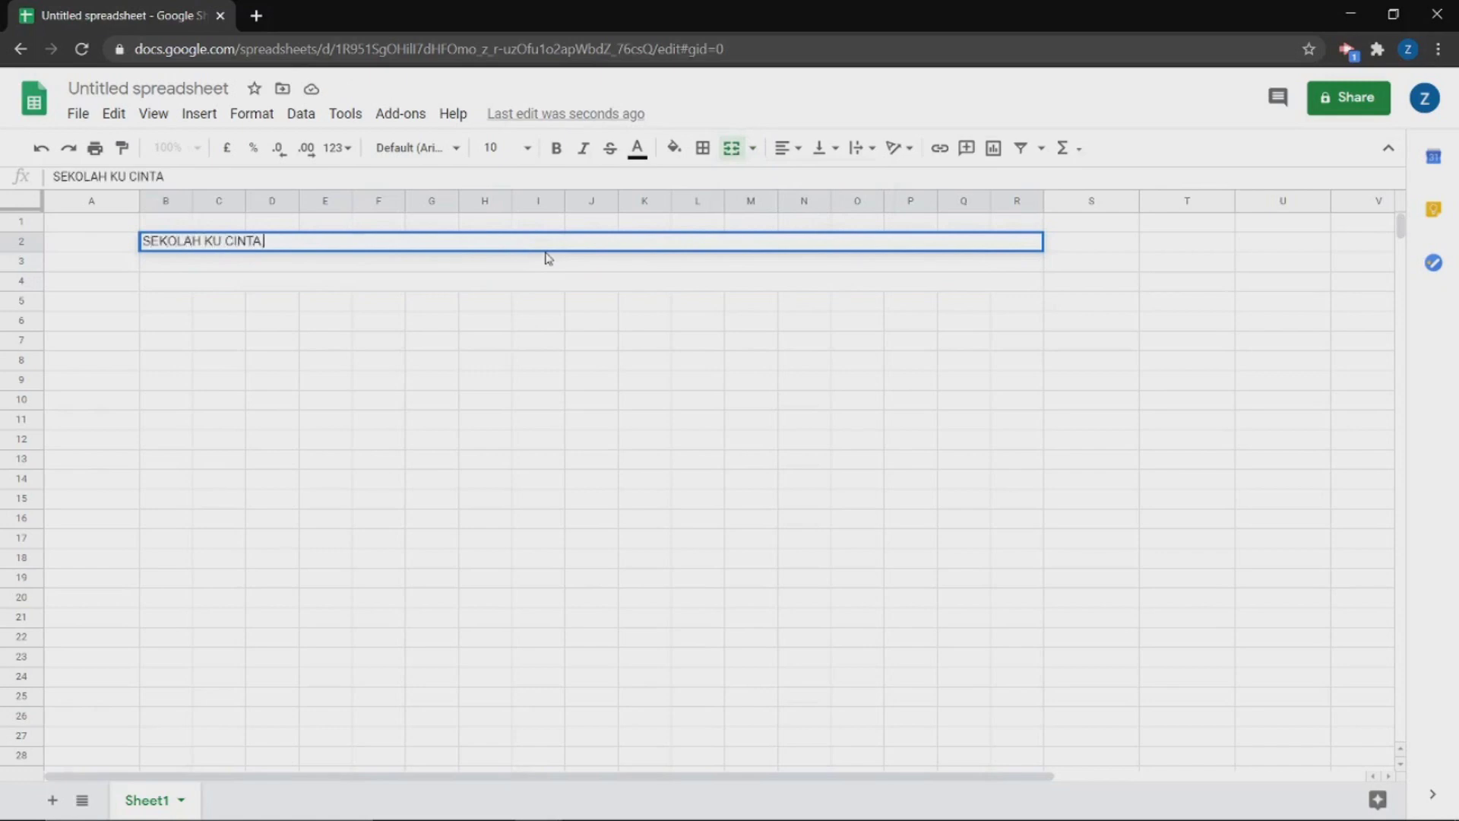
type(", MALAYSIA")
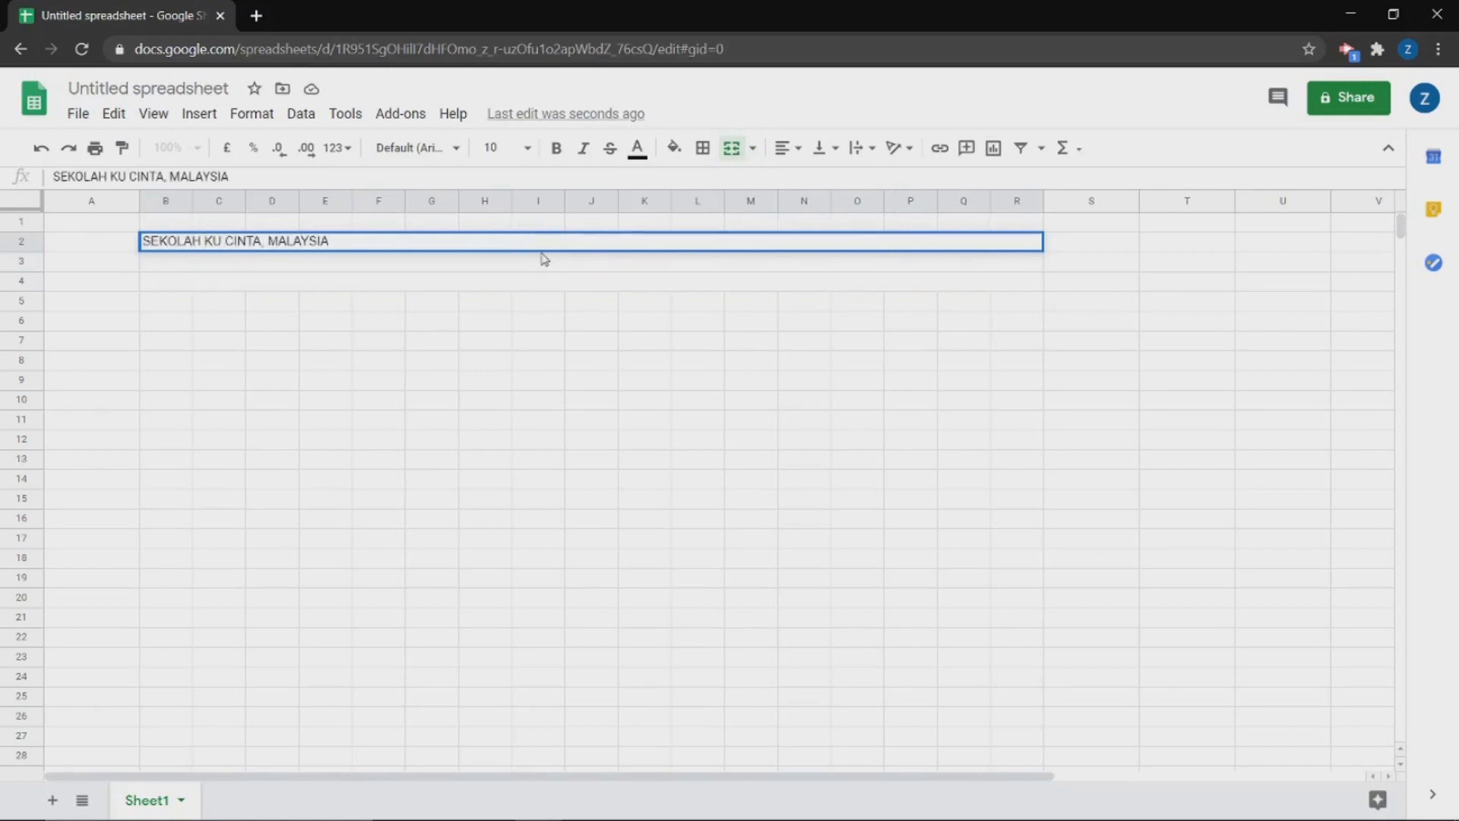
key("Return")
- Enter PEPERIKSAAN PERCUBAAN in the merged cell of row 3 and MATEMATIK TINGKATAN 5 in that of row 4
type("PEPE")
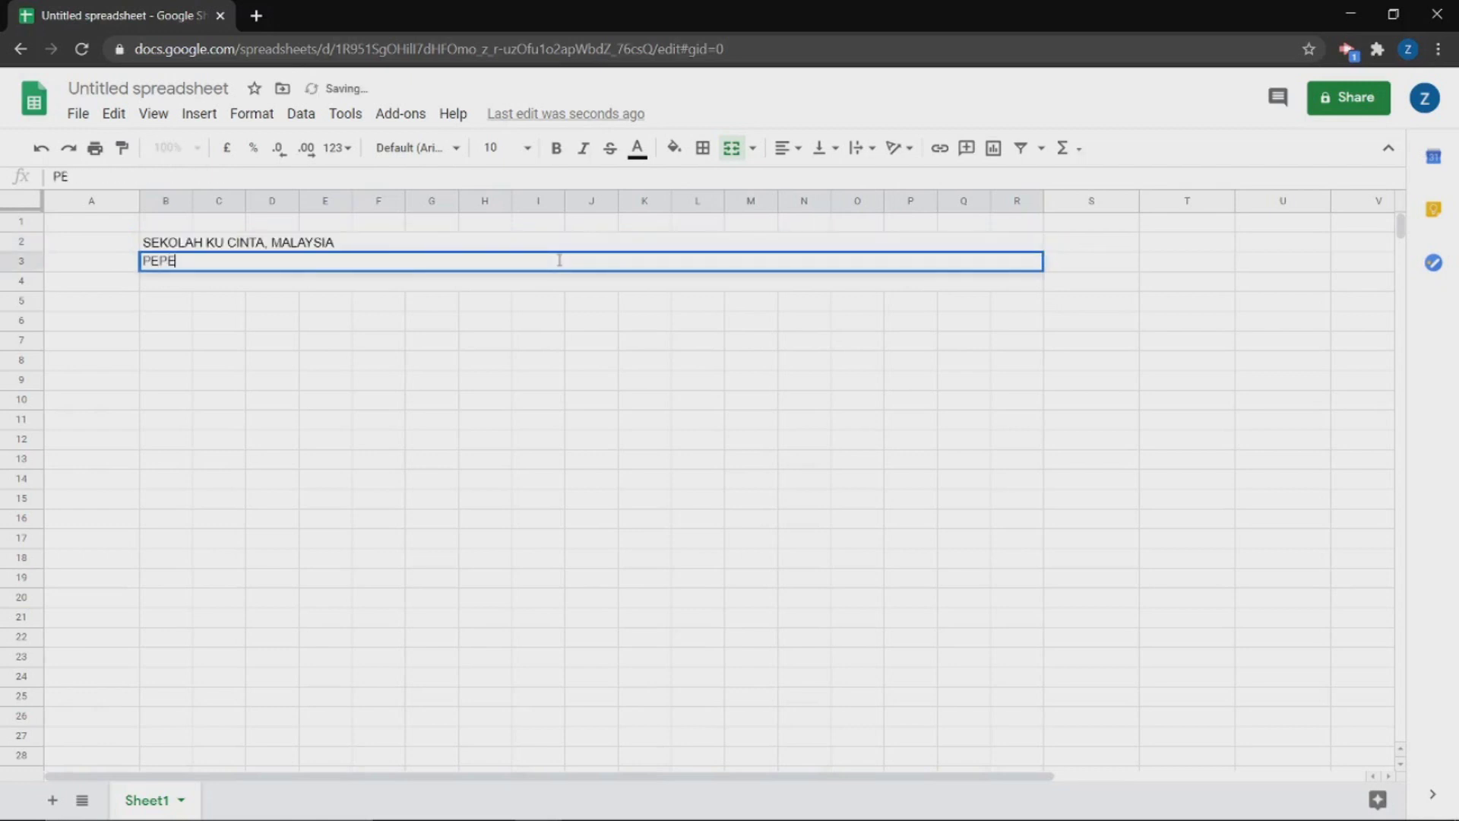
type("RIKSAAN PE")
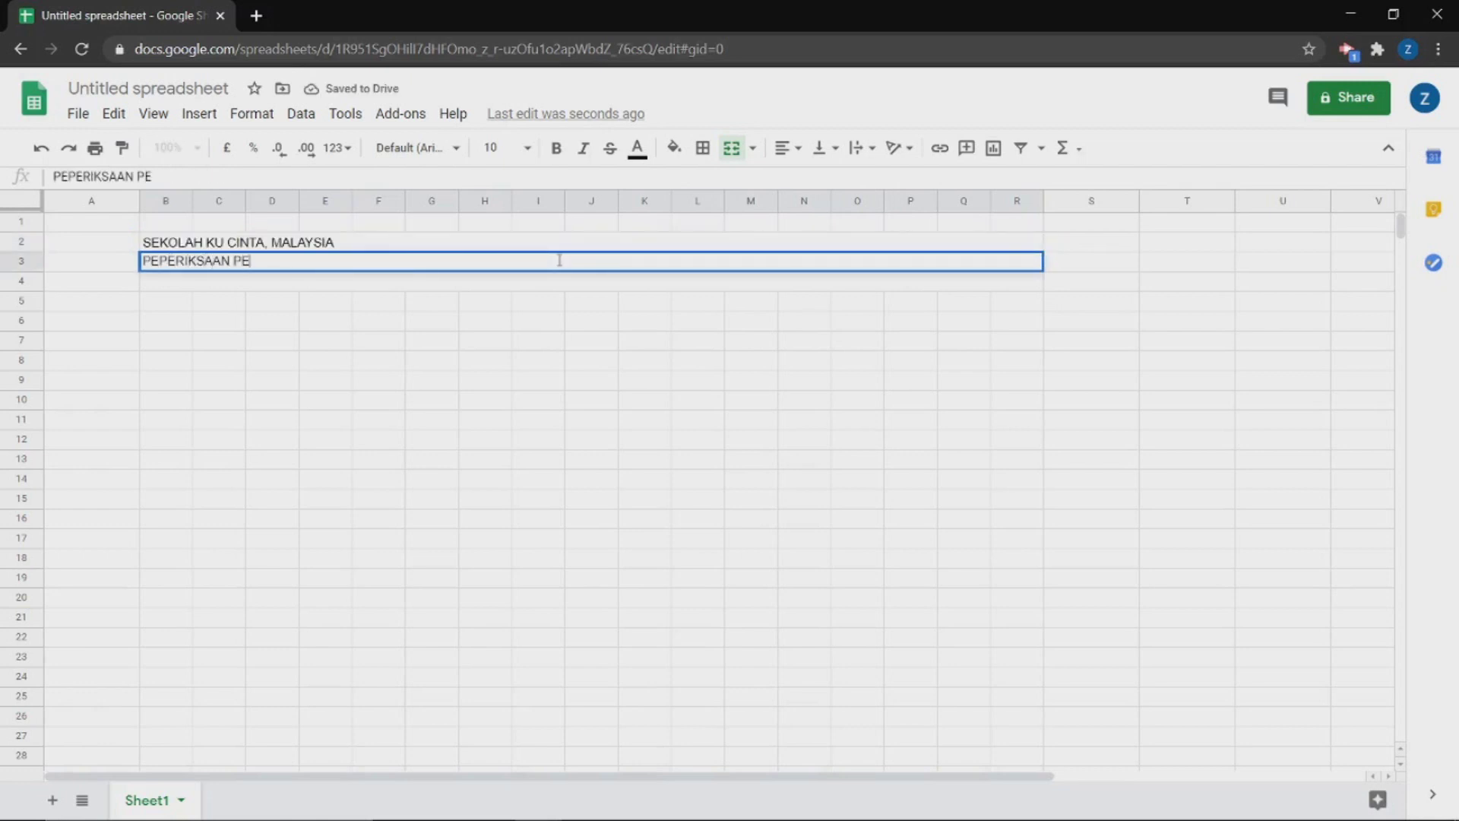
type("RCUBAAN")
key("Return")
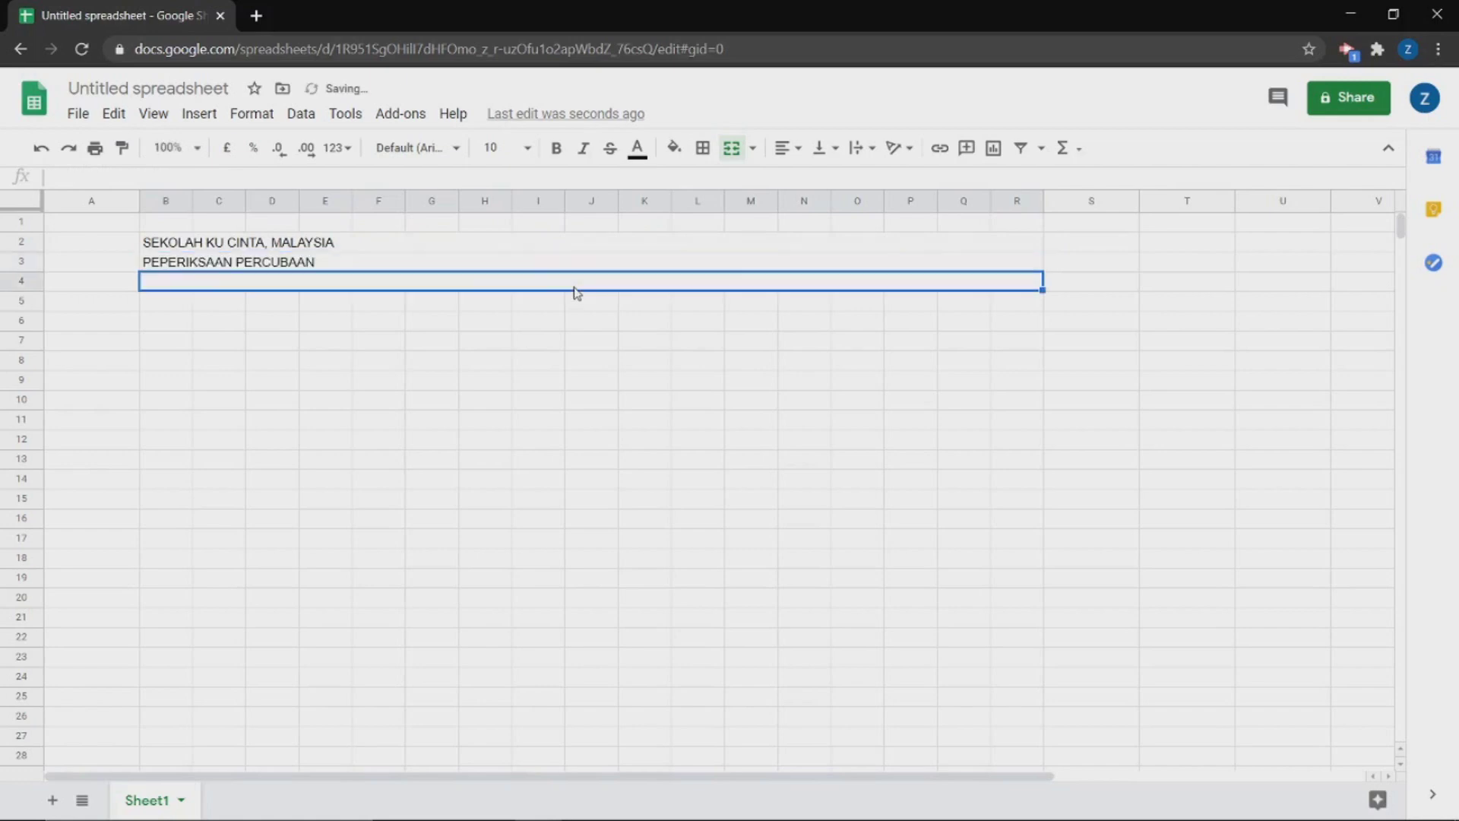
type("MATEM")
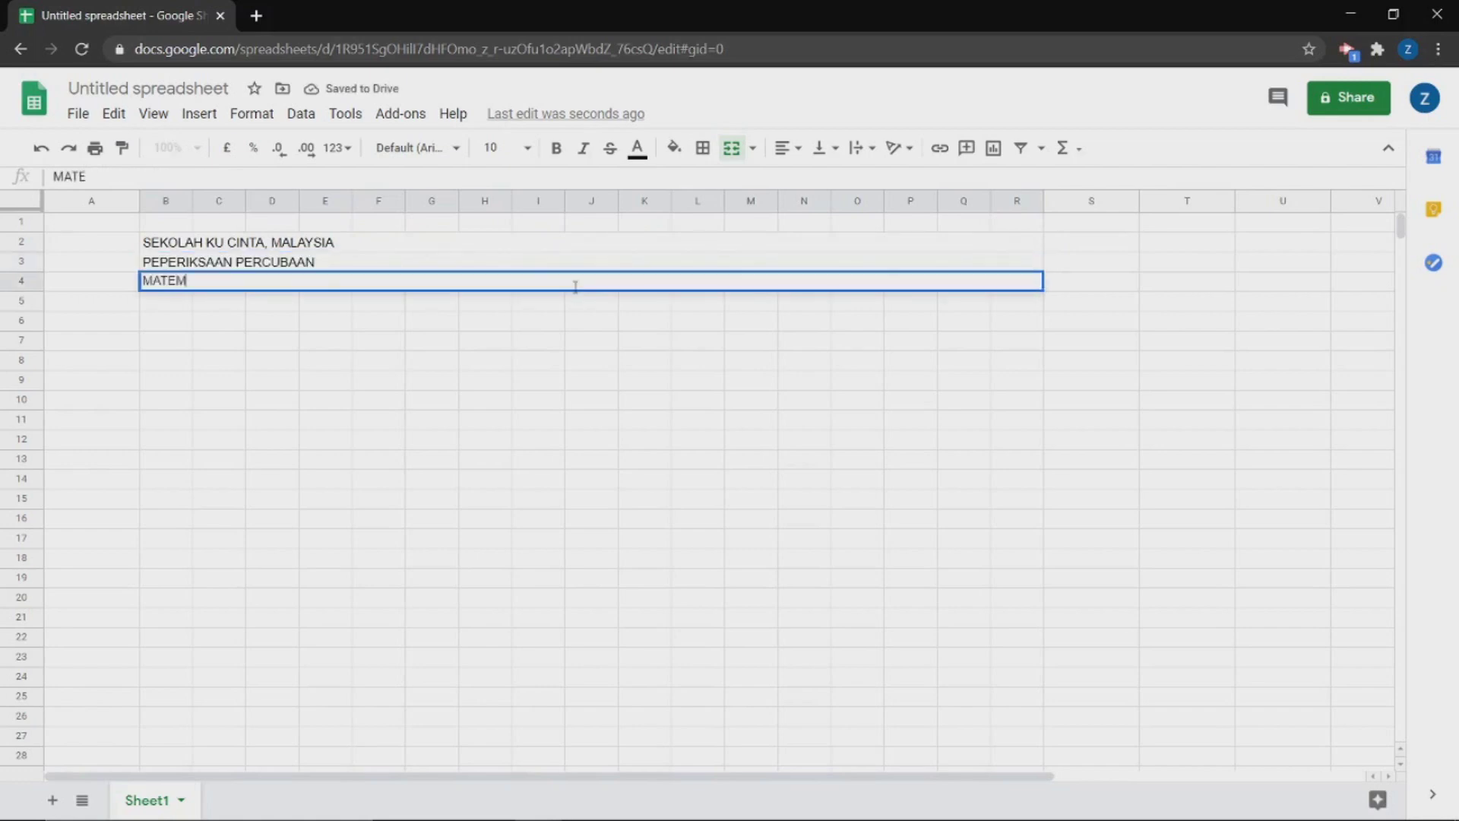
type("ATIK TING")
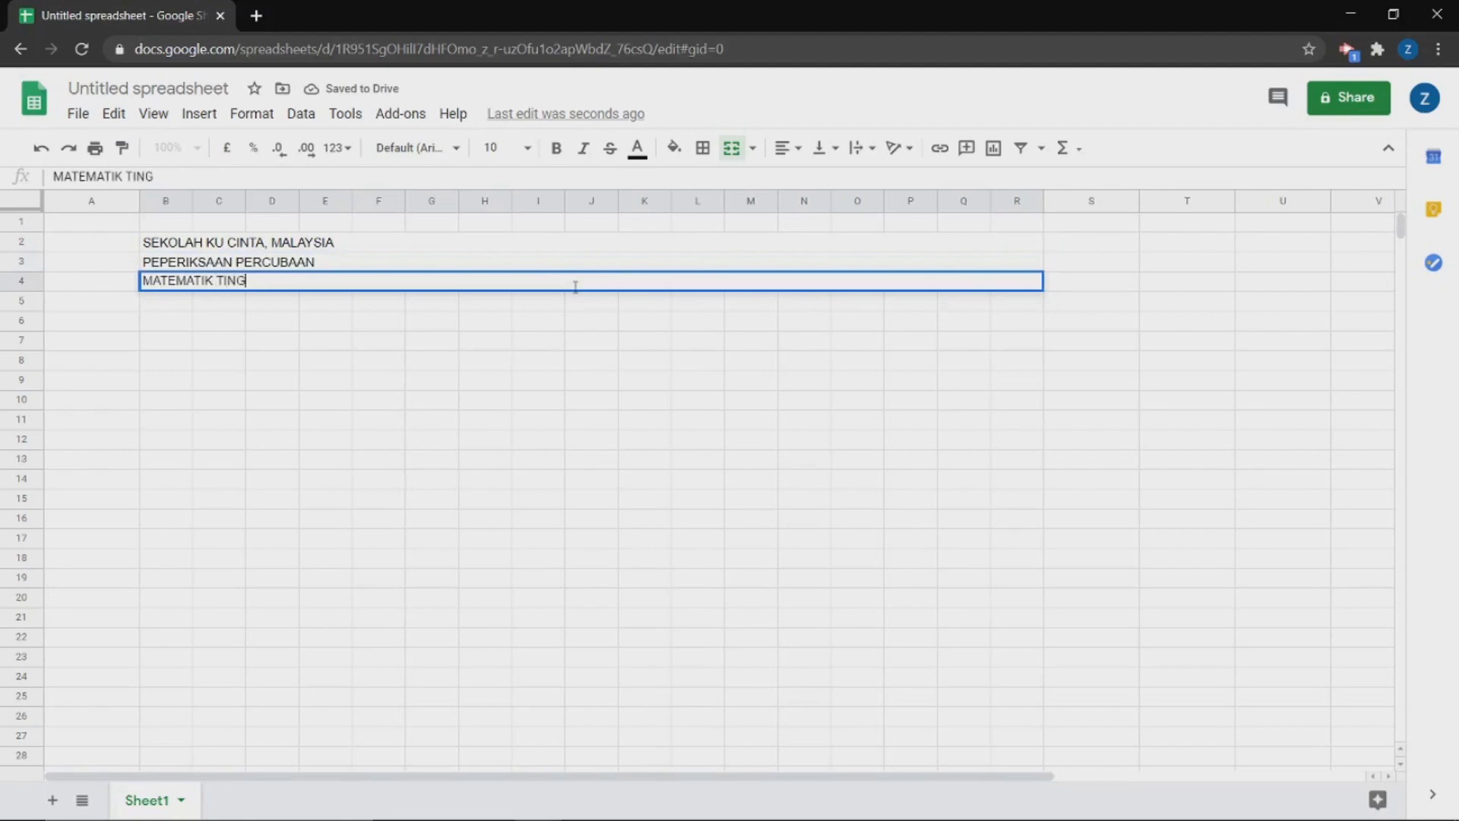
type("KATAN 5")
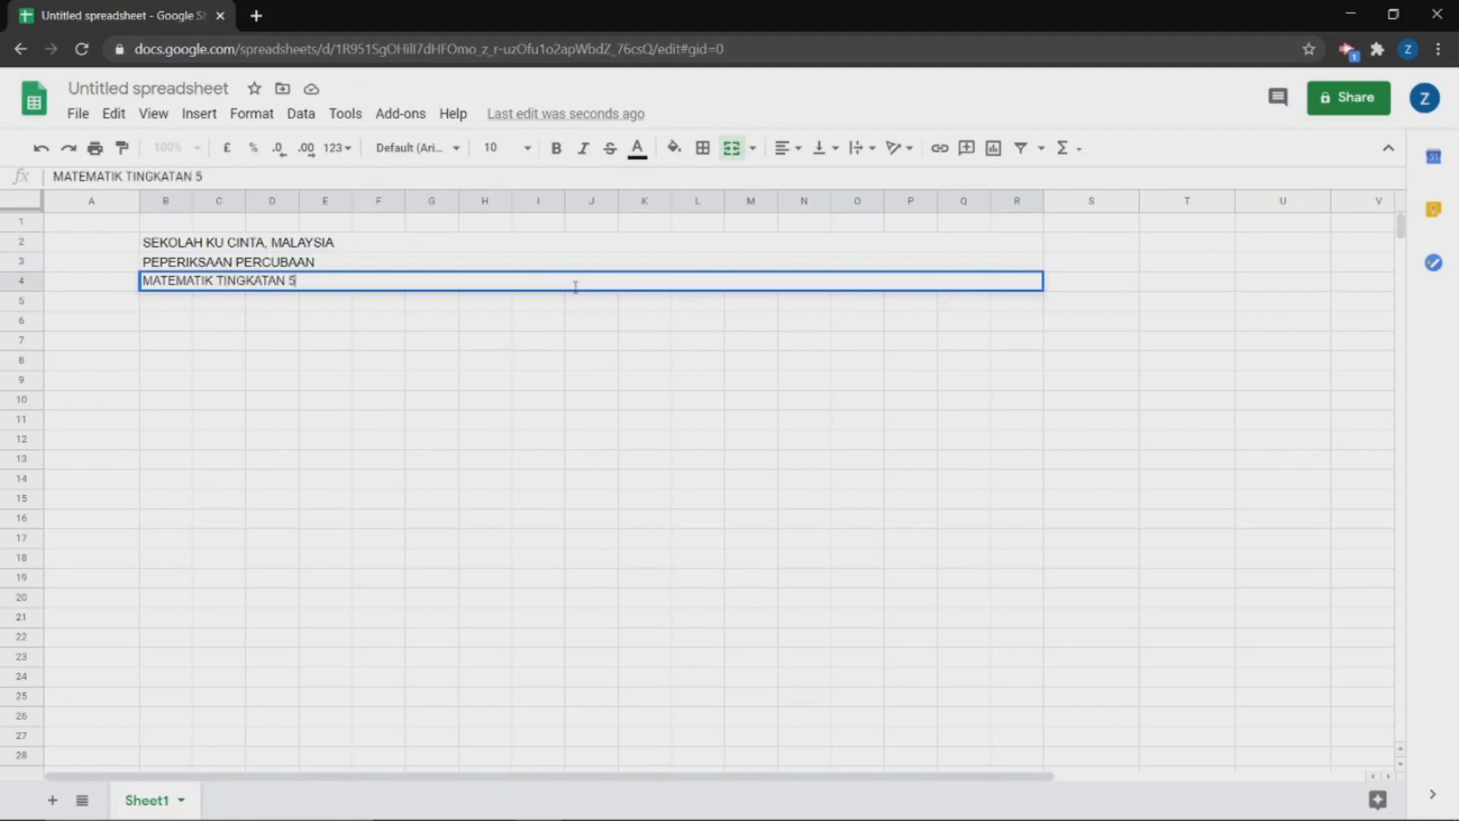
- Enter the column headings NO. in cell B5 and NAMA in cell C5
left_click(177, 306)
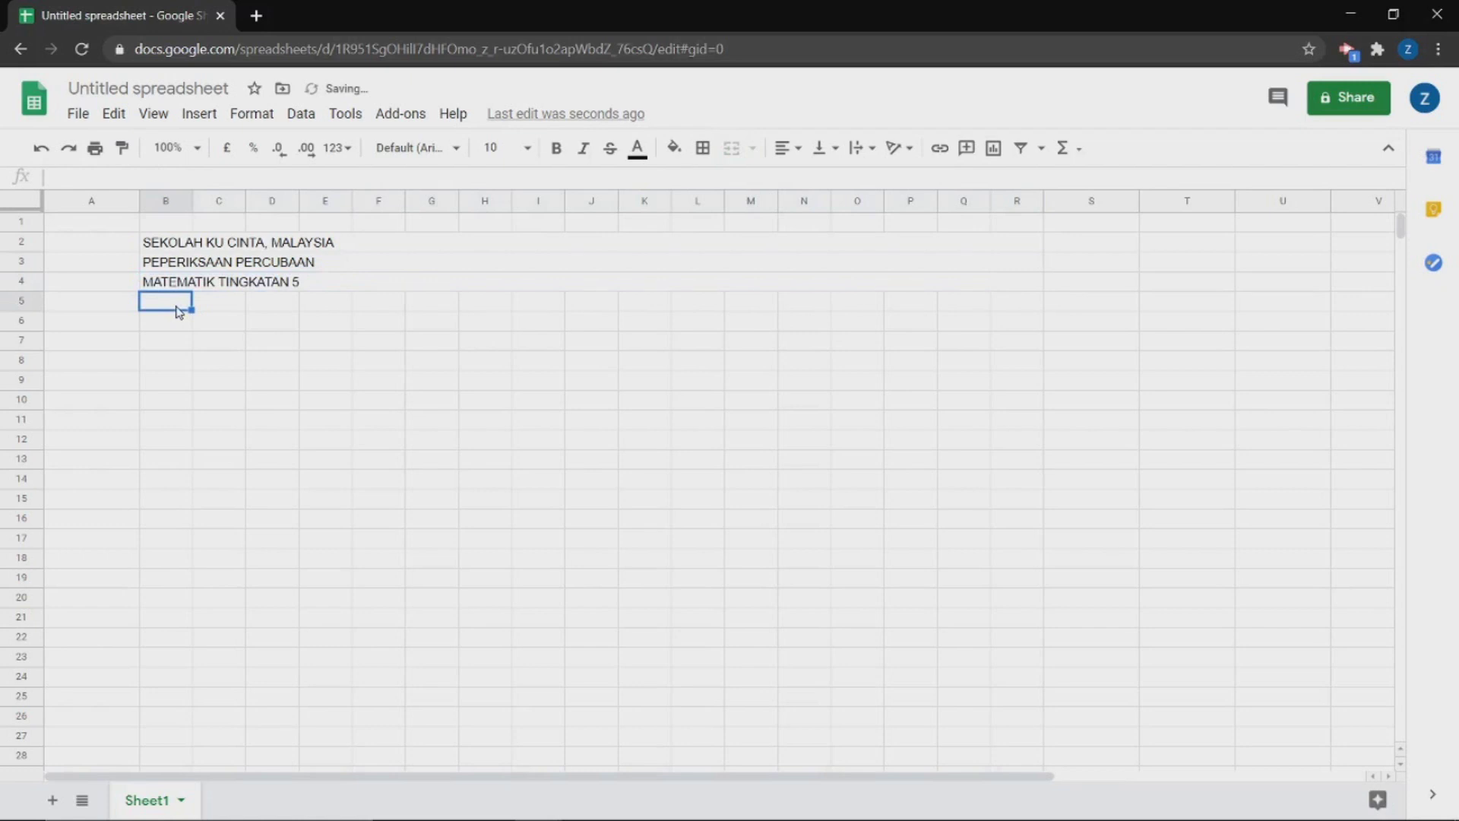
type("NO.")
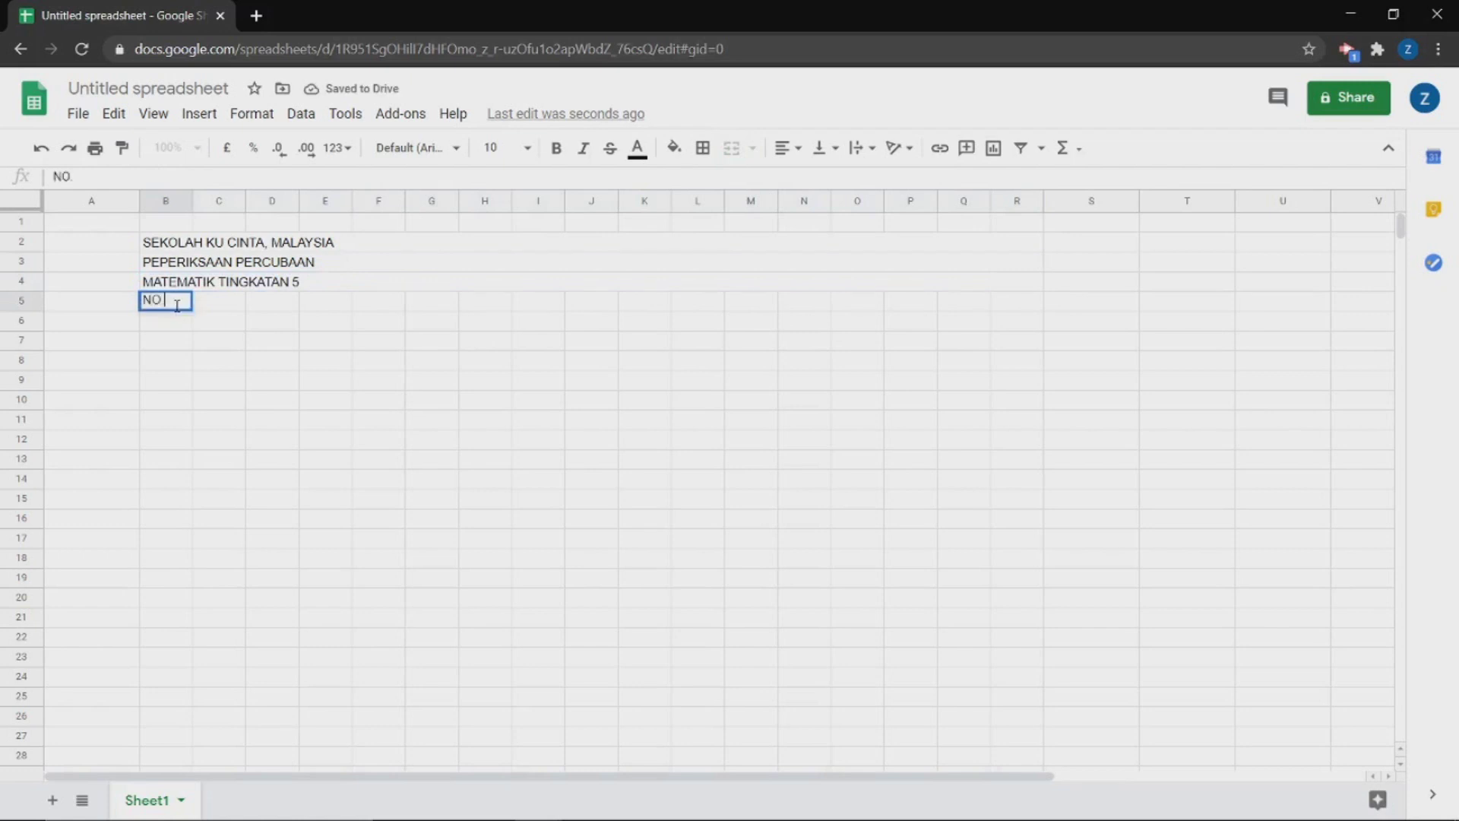
left_click(218, 310)
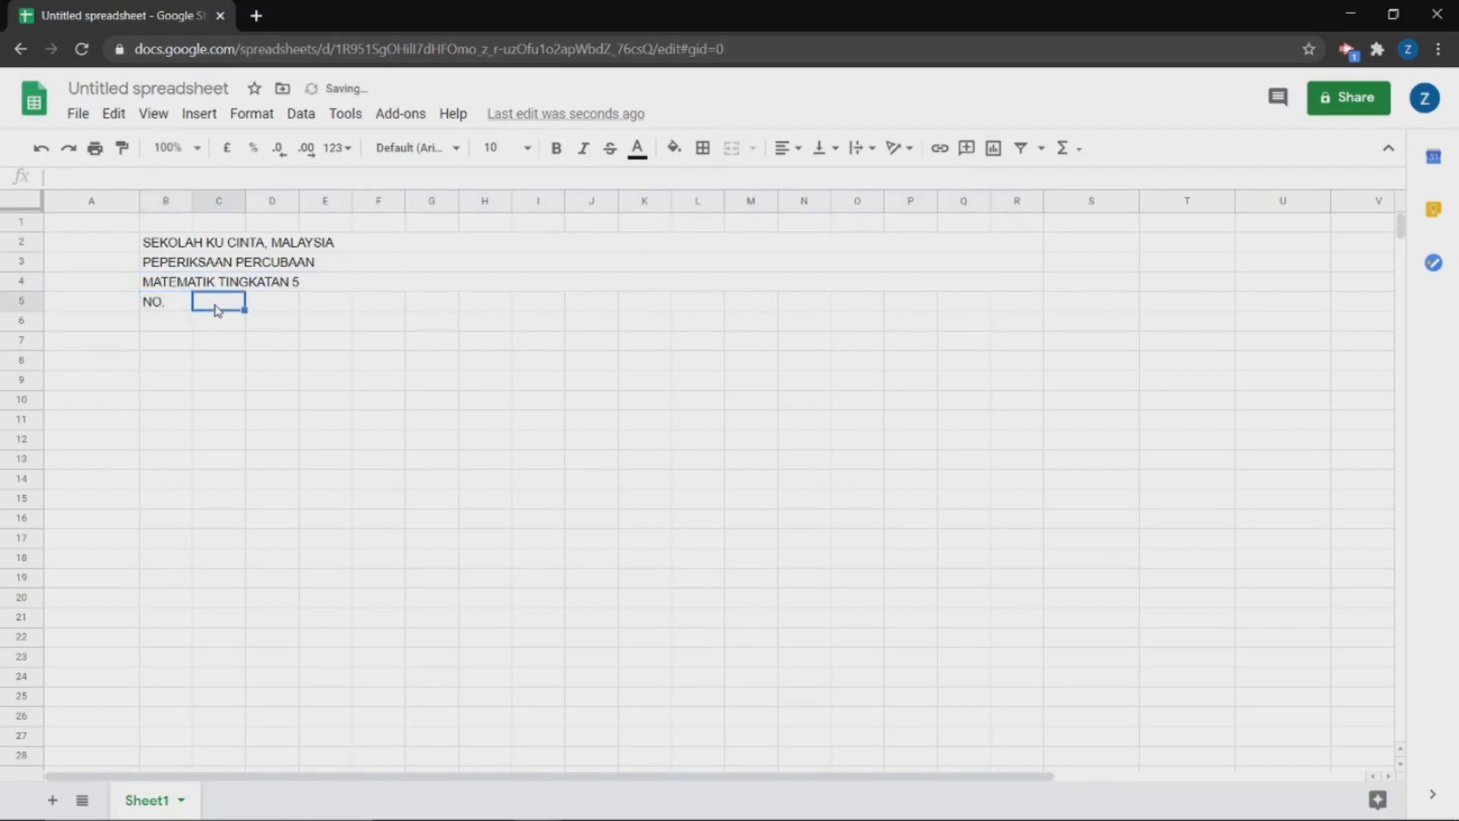
type("NAMA")
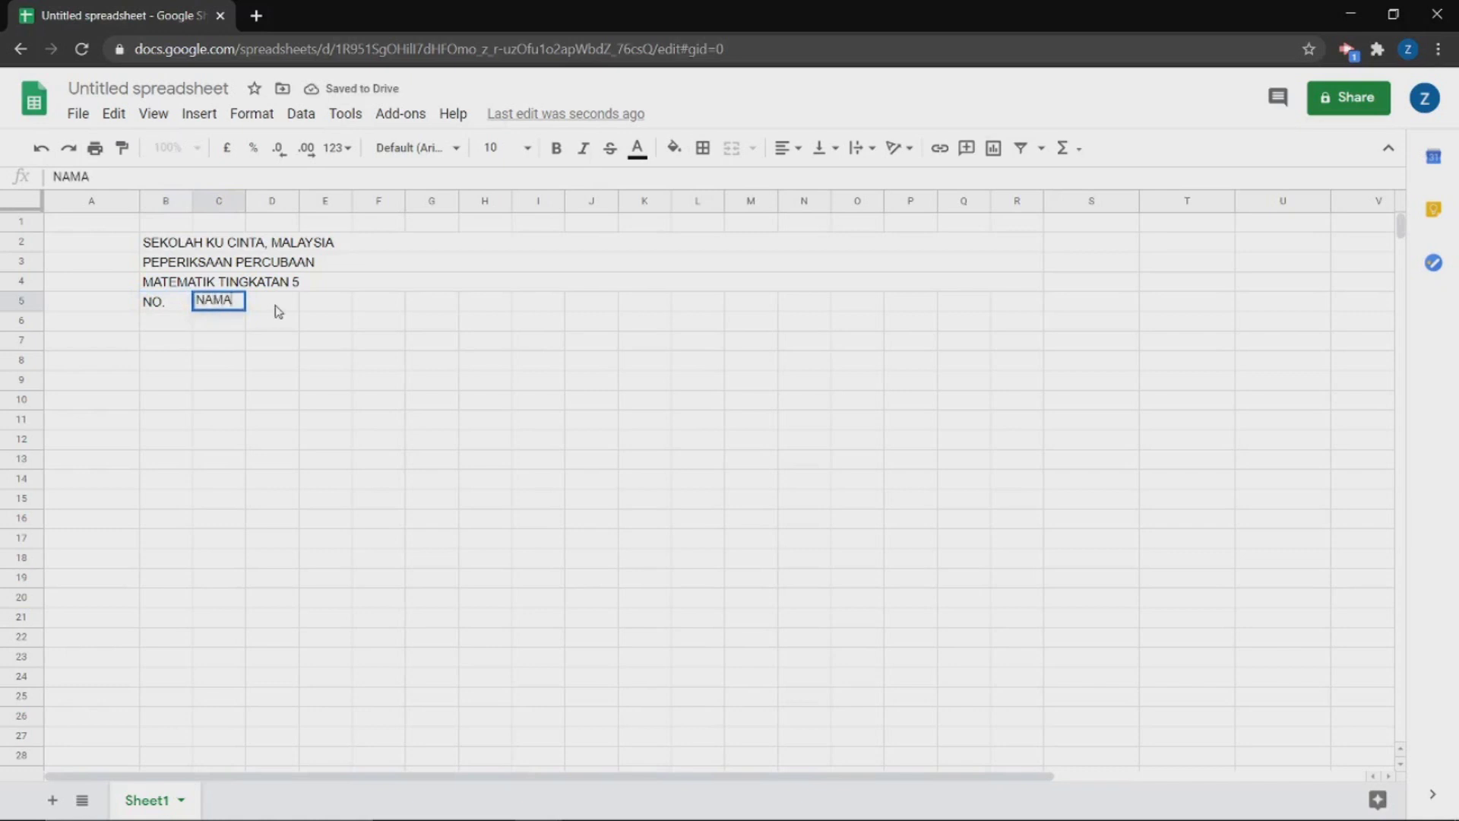
left_click(278, 311)
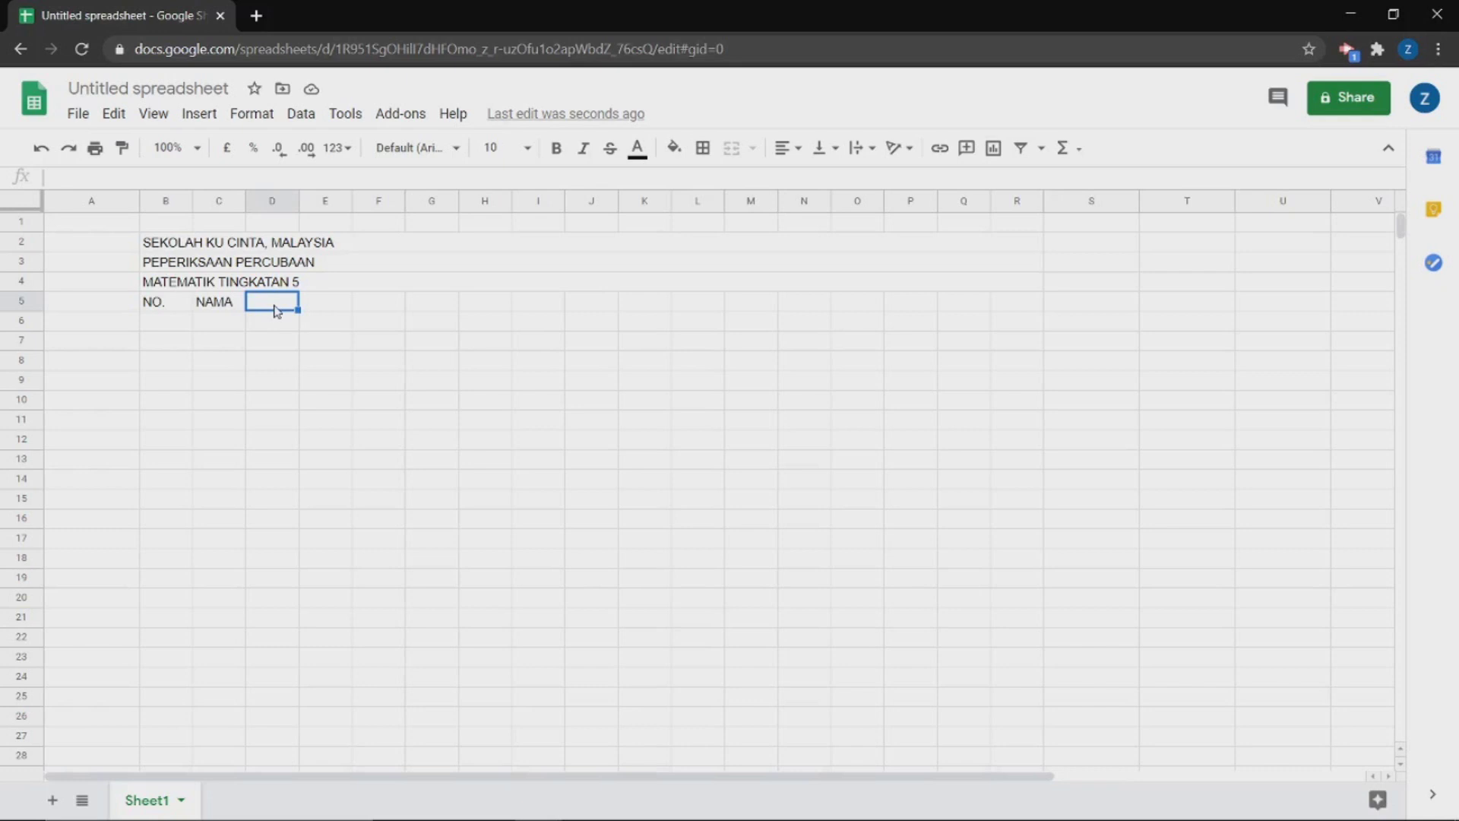
- Merge cells D5:I5 into one heading cell and J5:N5 into another
left_click_drag(276, 310, 562, 305)
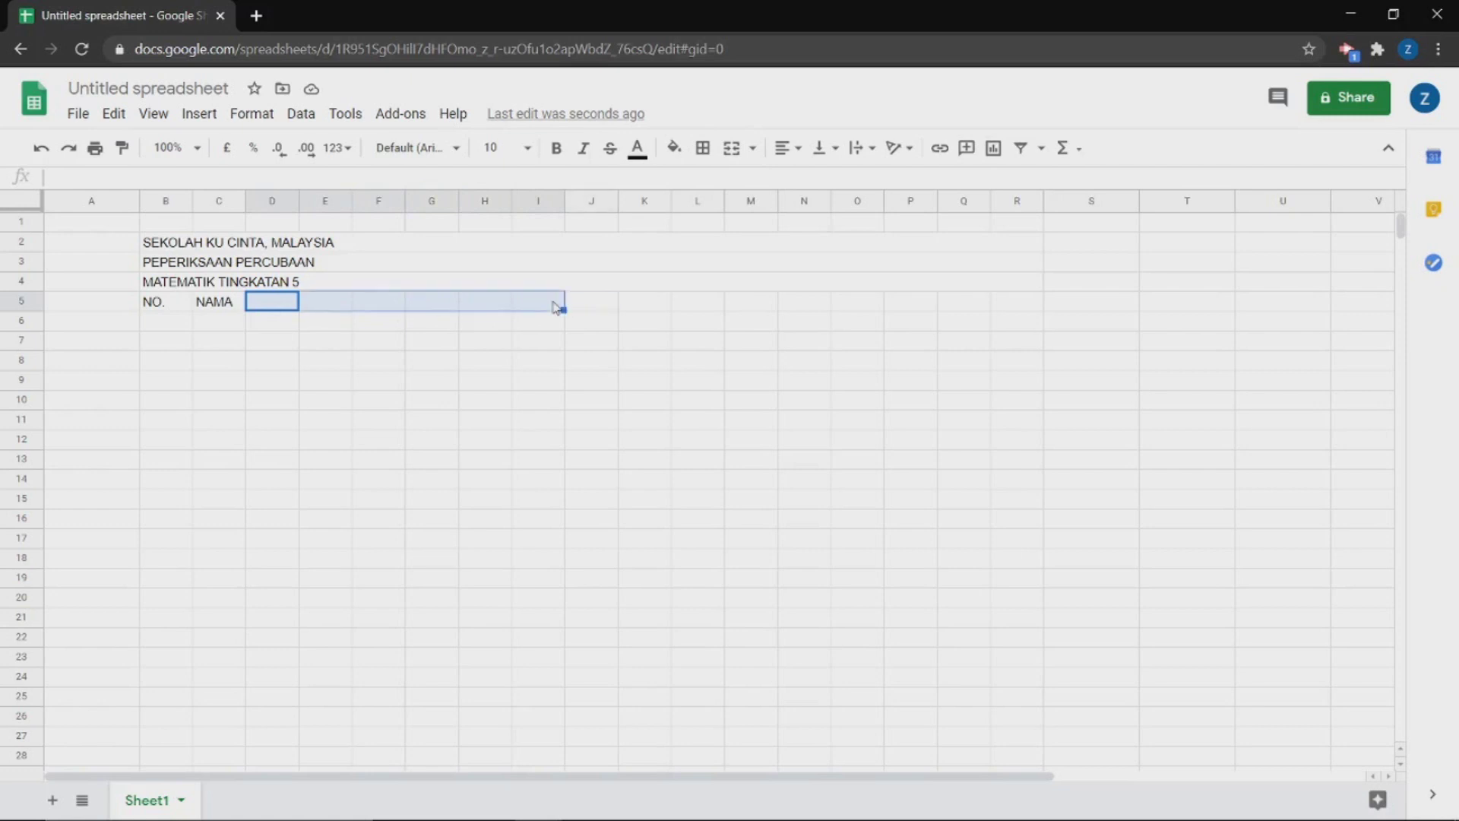
left_click(741, 148)
left_click_drag(585, 312, 788, 312)
left_click(732, 148)
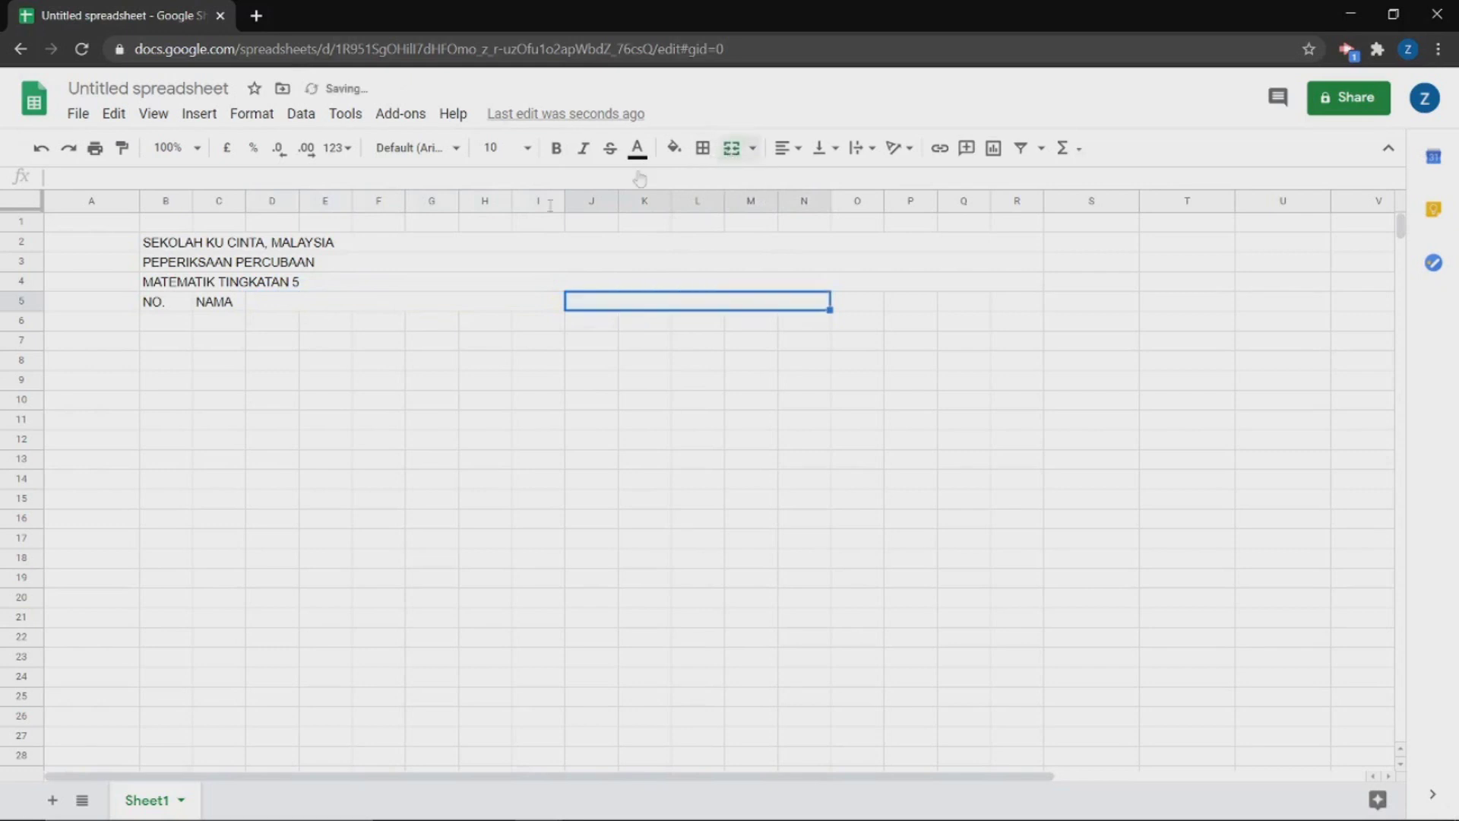
- Enter BAHAGIAN A in the merged cell D5:I5 and BAHAGIAN B in the merged cell J5:N5
left_click(481, 302)
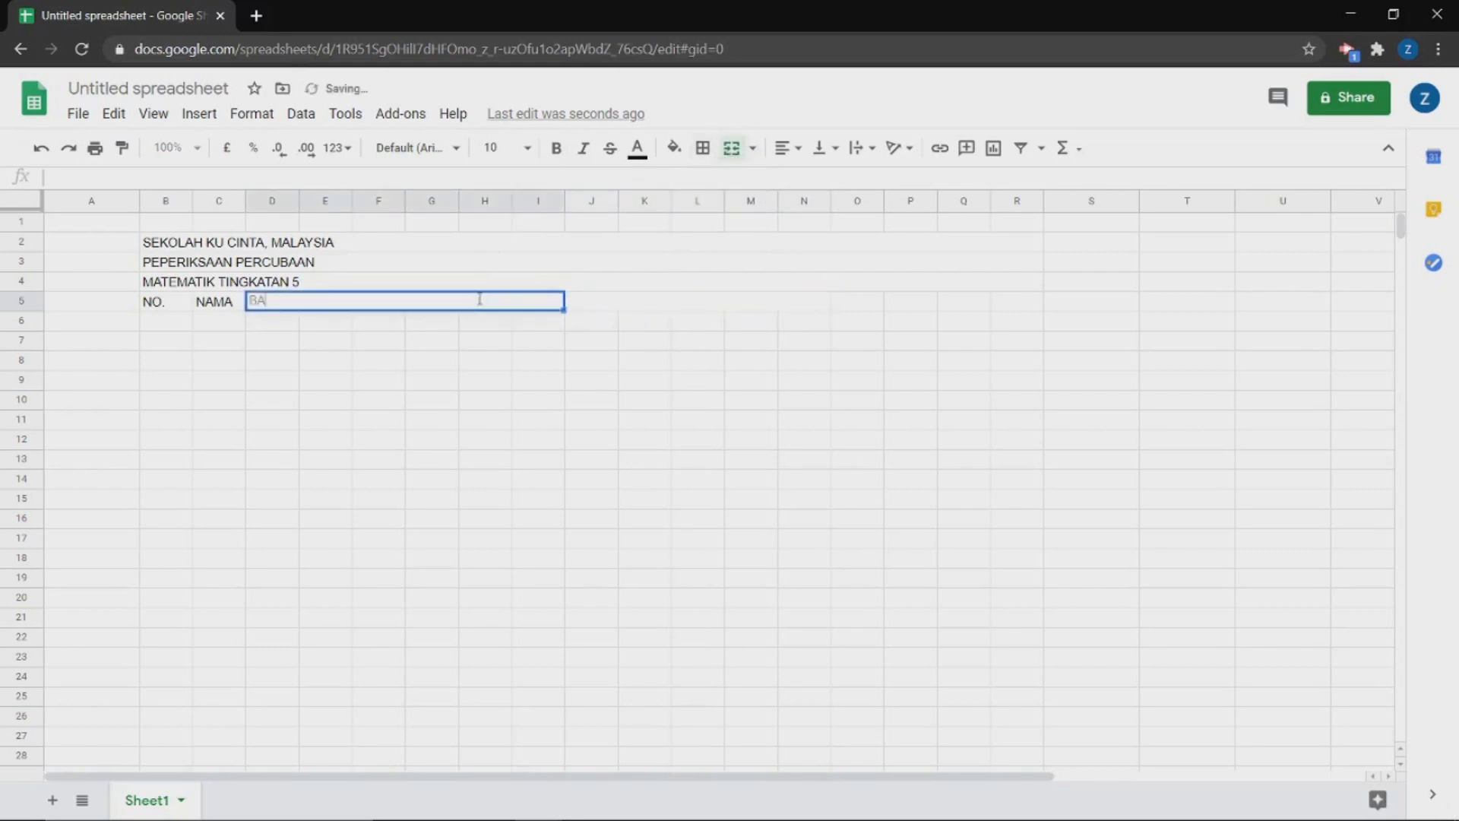
type("BAHAGIAN A")
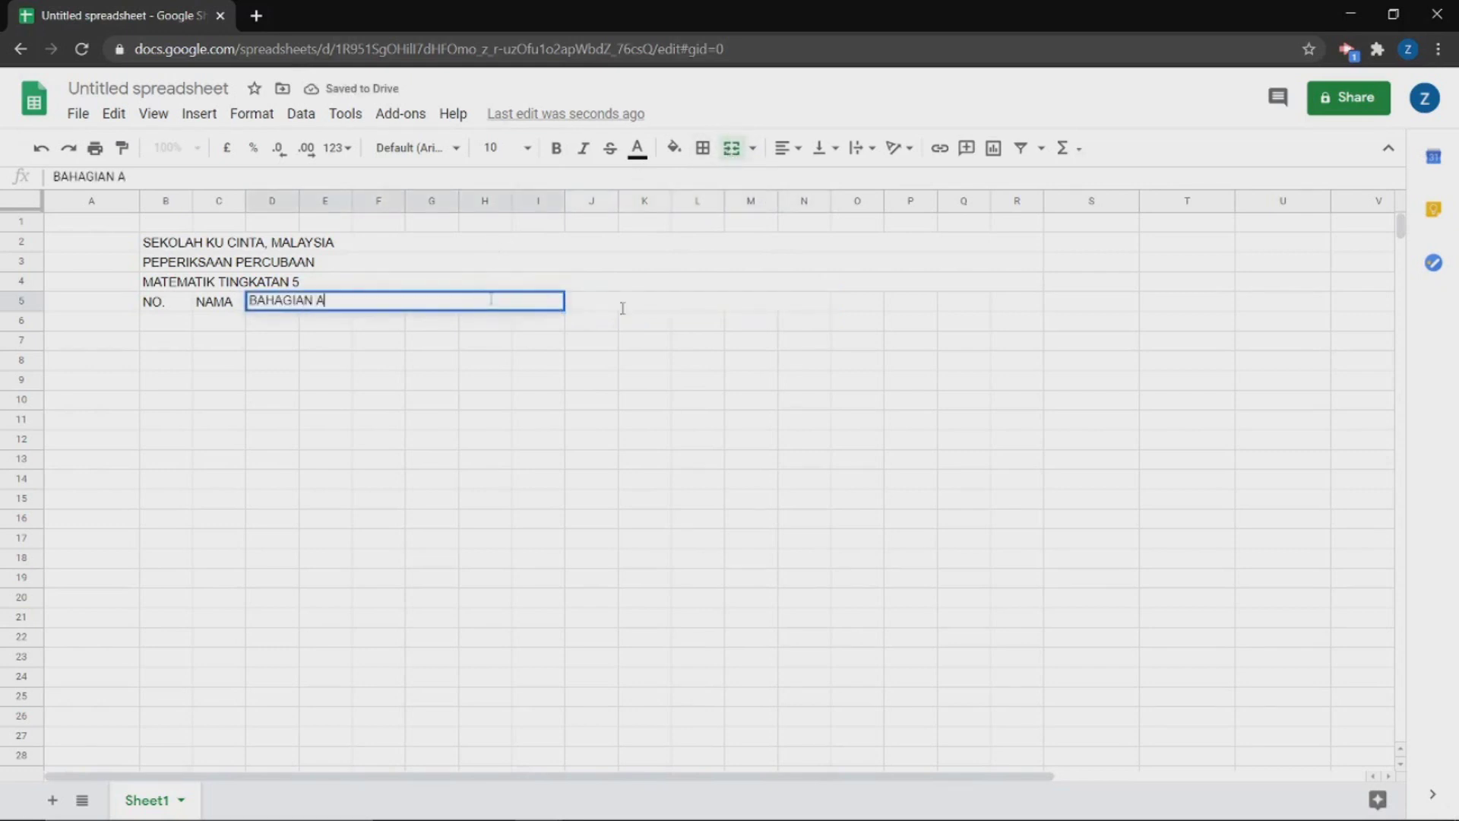
left_click(646, 310)
type("BAHAGIAN B")
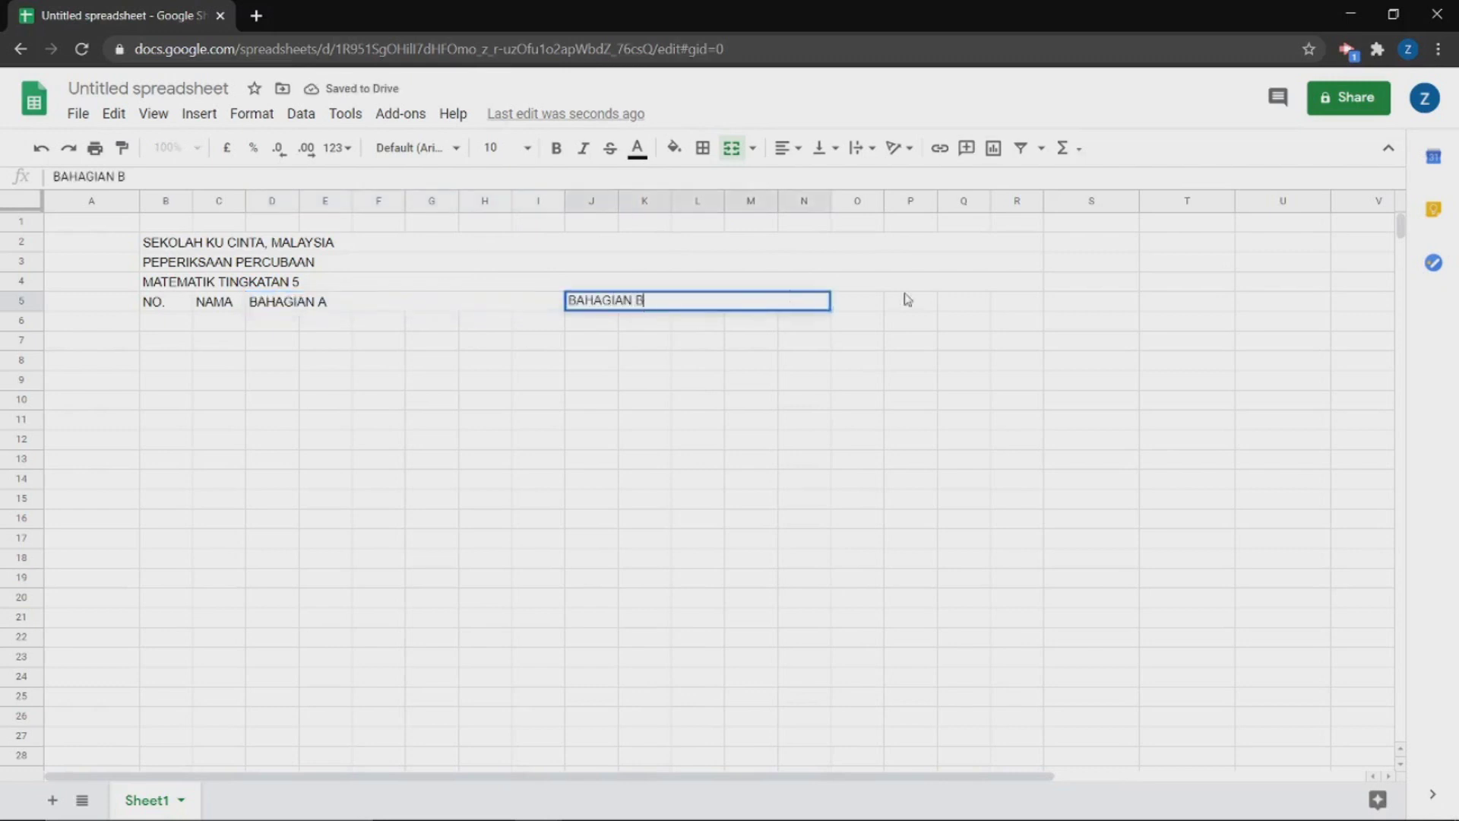
- Enter the heading MARKAH KESELURUHAN PER 41 in cell O5 and widen column O to fit the text
left_click(871, 310)
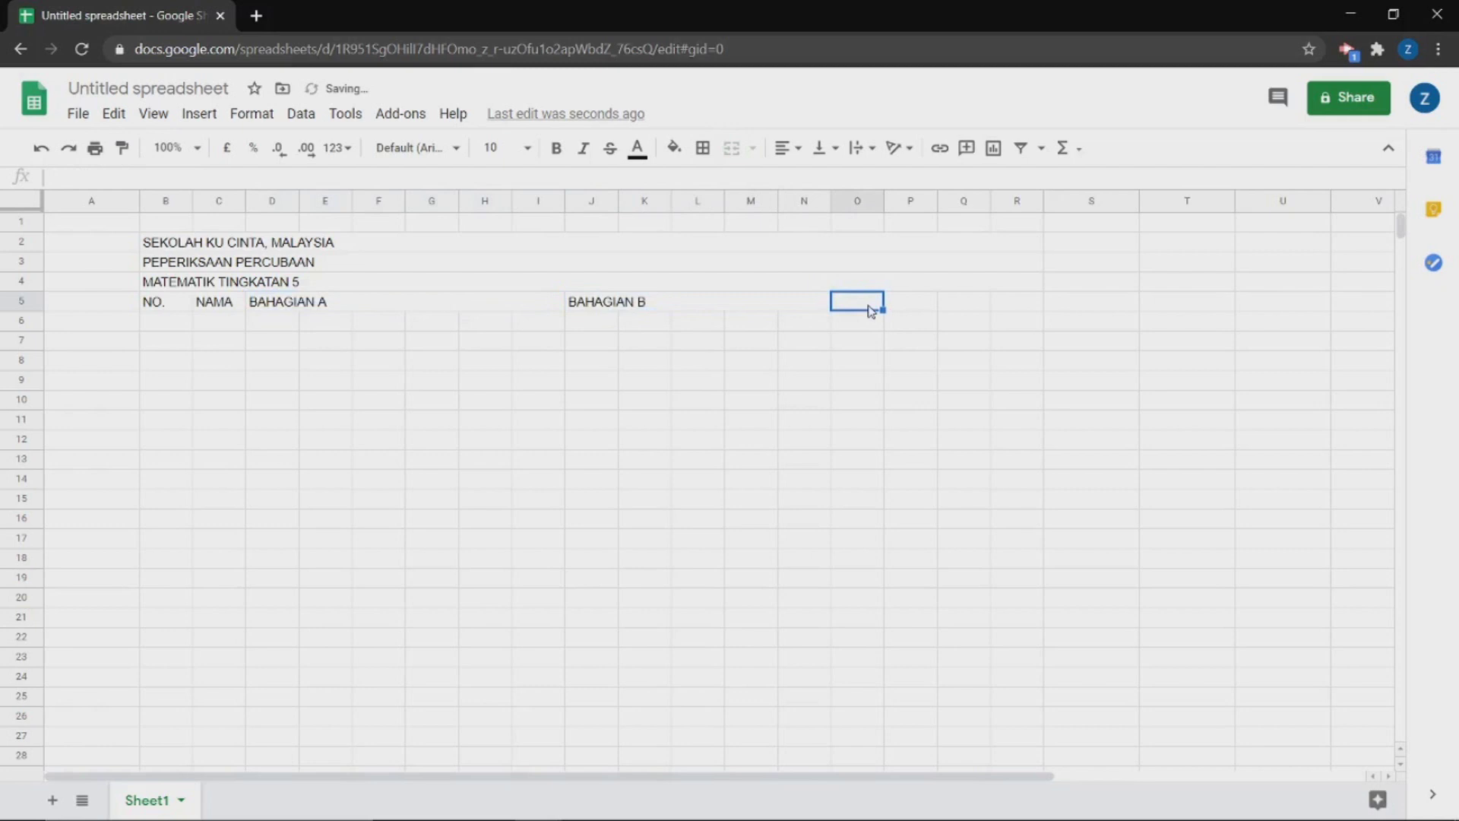
type("MARKA")
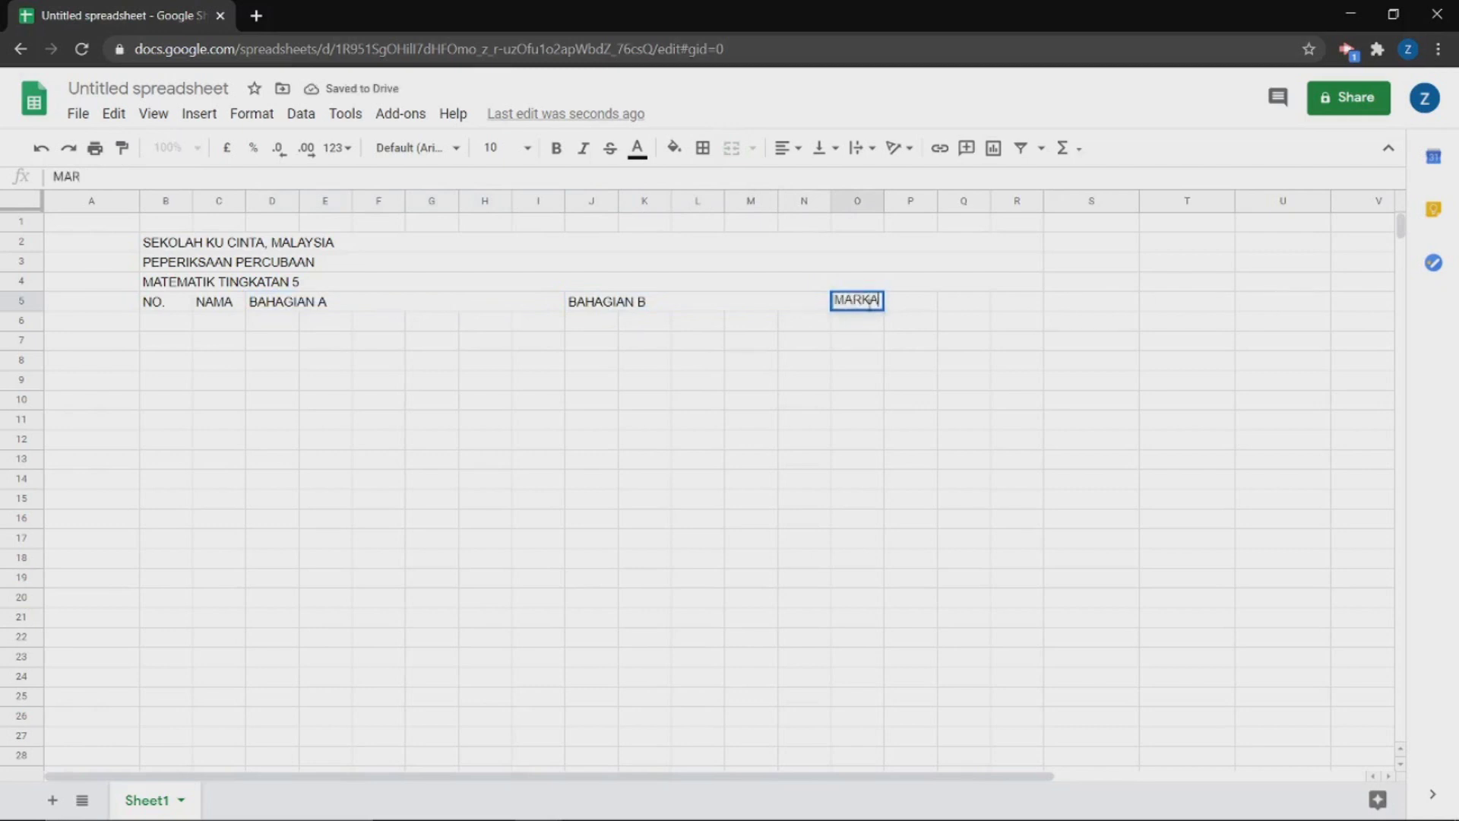
type("H KE")
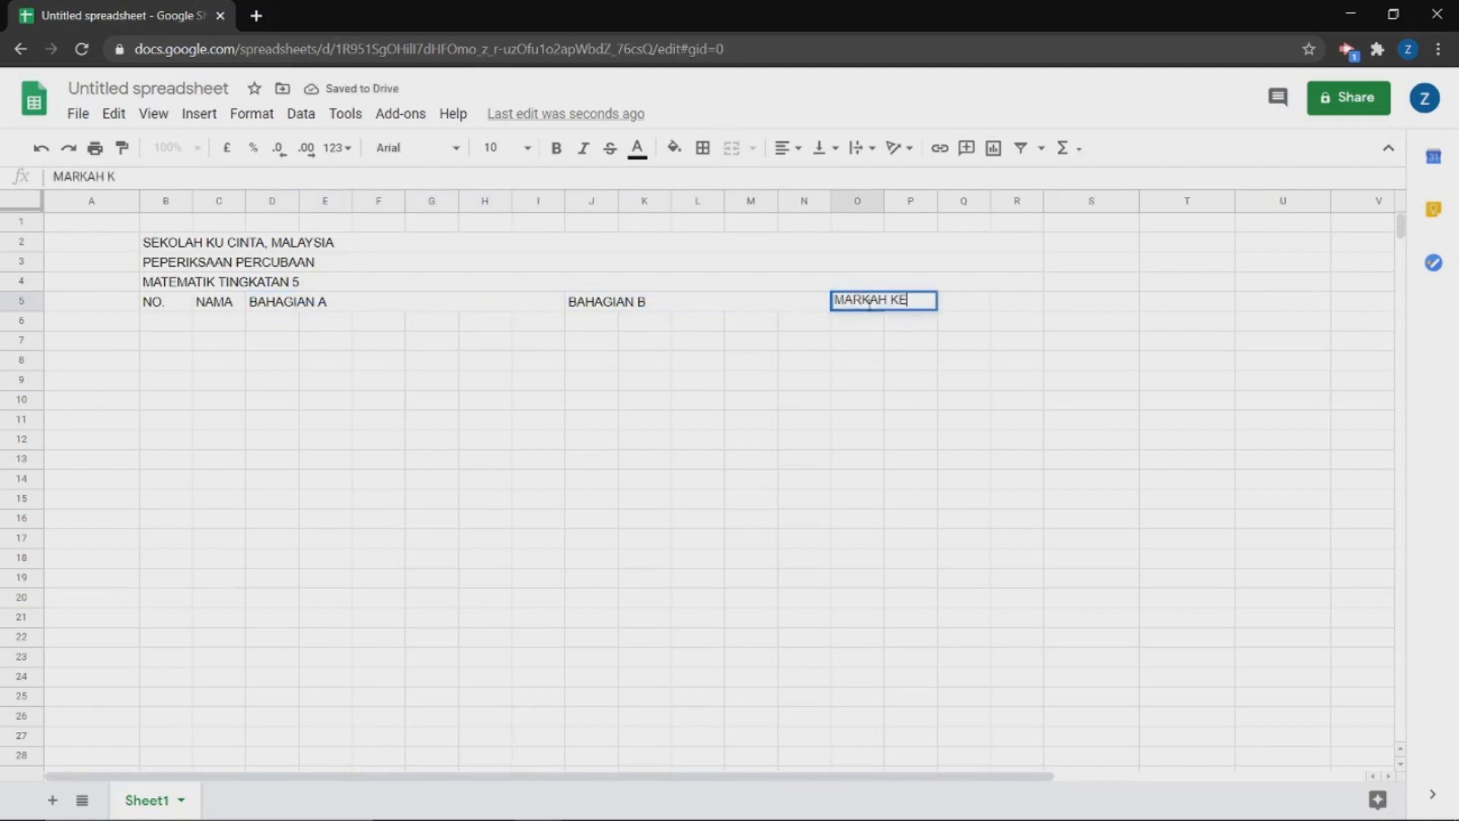
type("SELURUH")
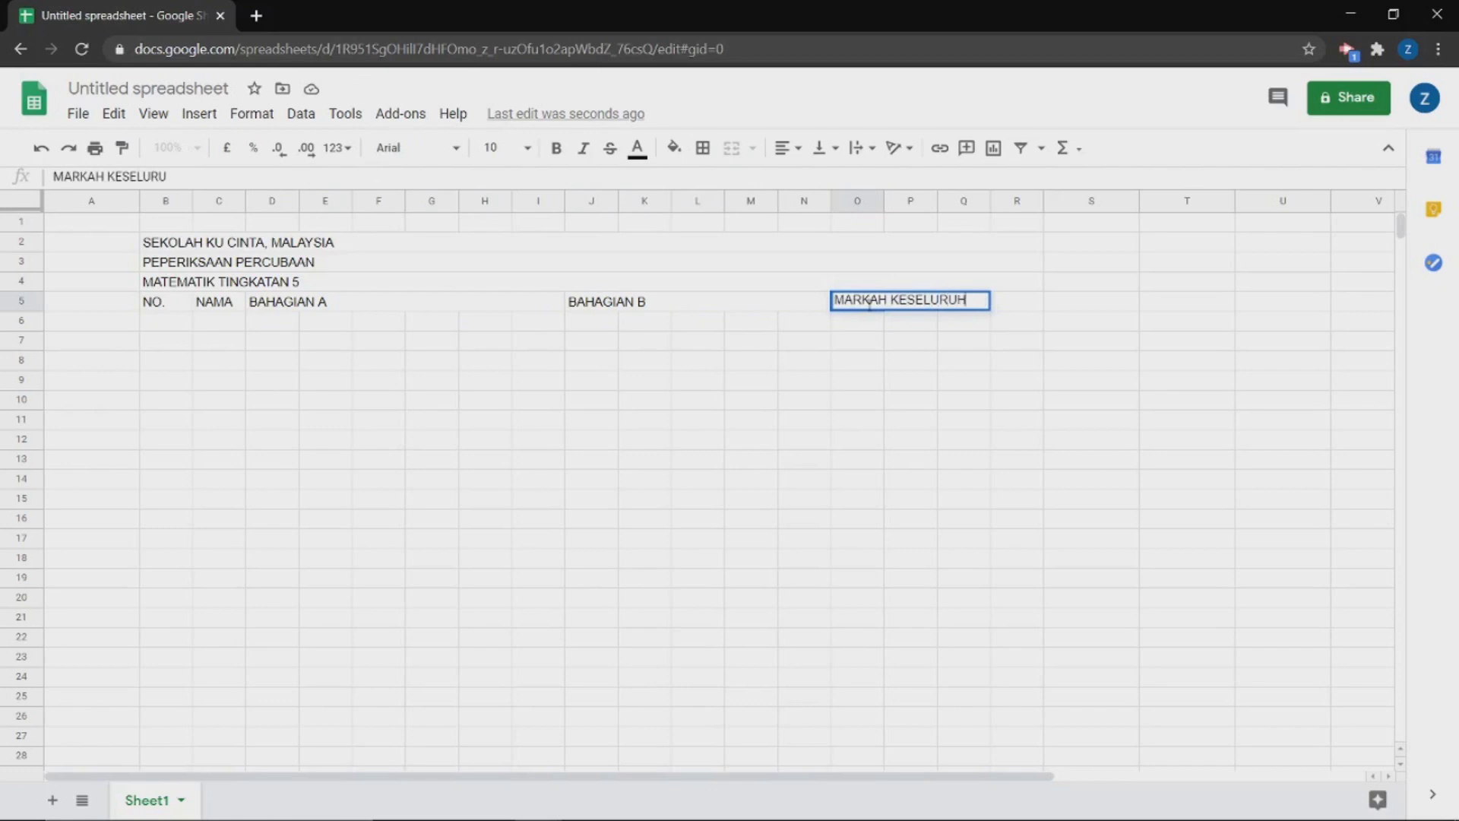
type("AN PER 41")
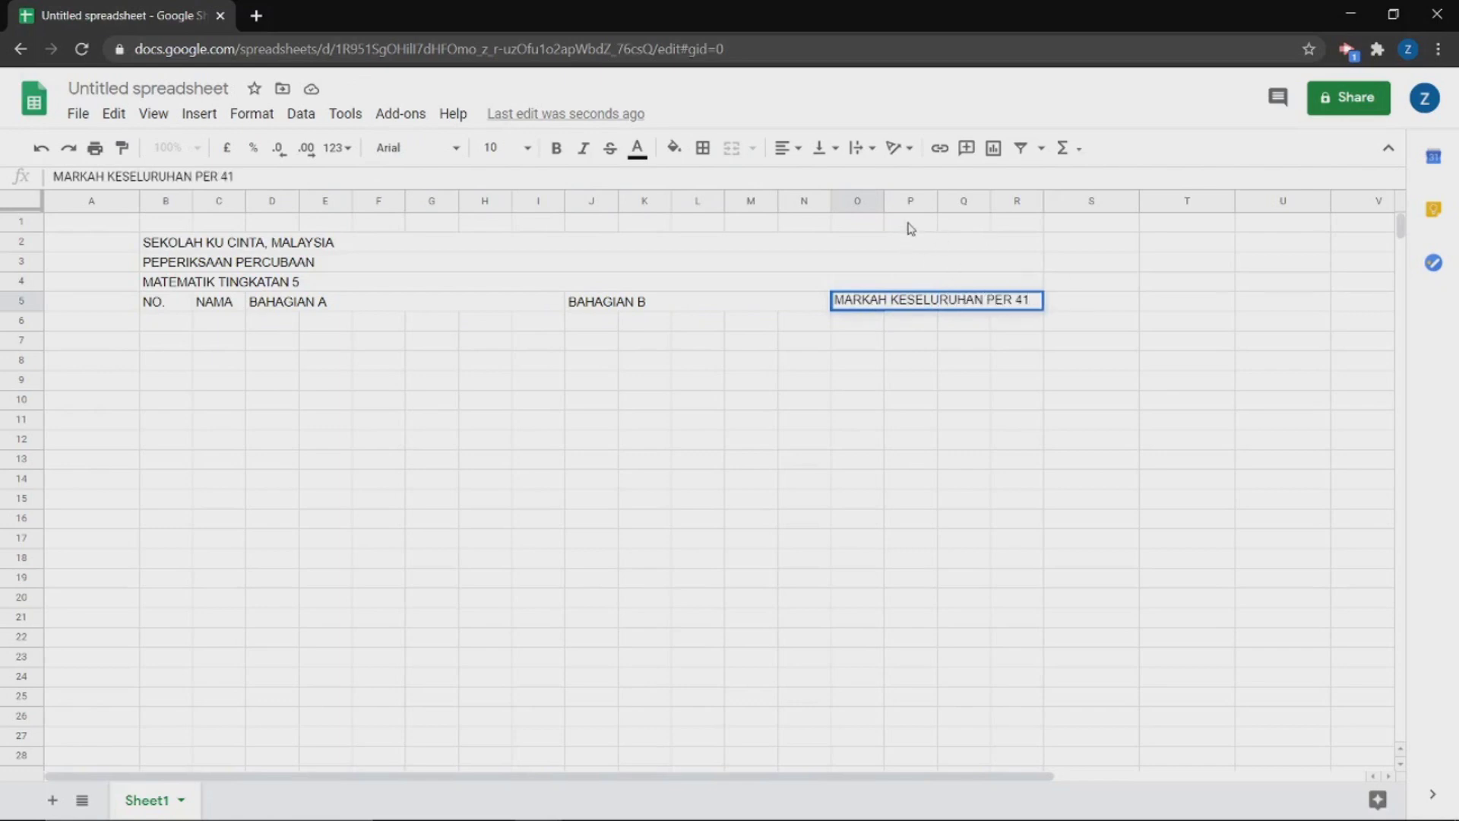
left_click_drag(883, 202, 1035, 203)
- Enter the heading MARKAH KESELURUHAN % in cell P5, widen column P to fit it, and move on to cell Q5
left_click(1061, 307)
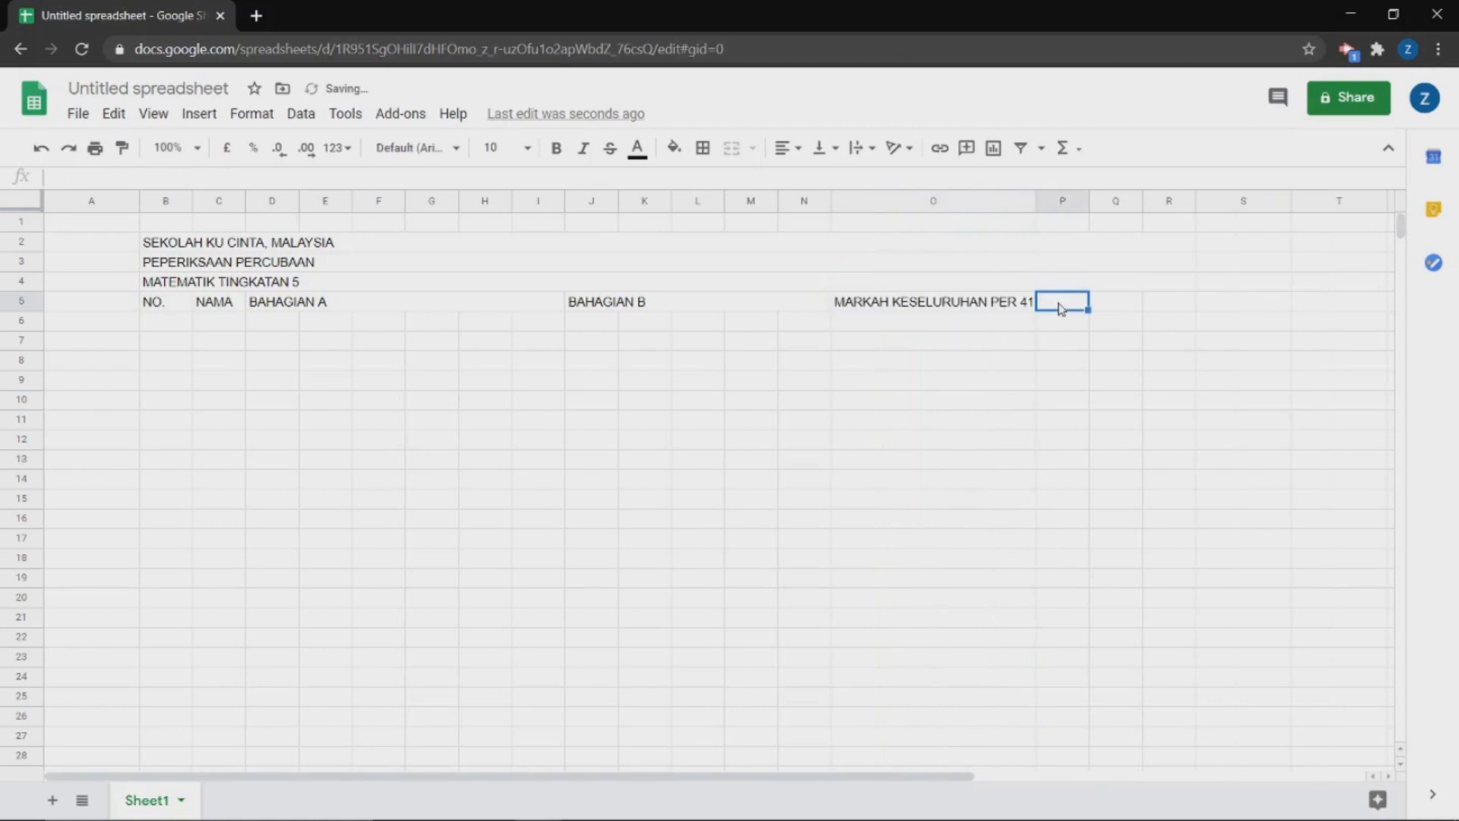
type("MARKAH KESELURUHAN DA")
key("BackSpace")
key("BackSpace")
key("BackSpace")
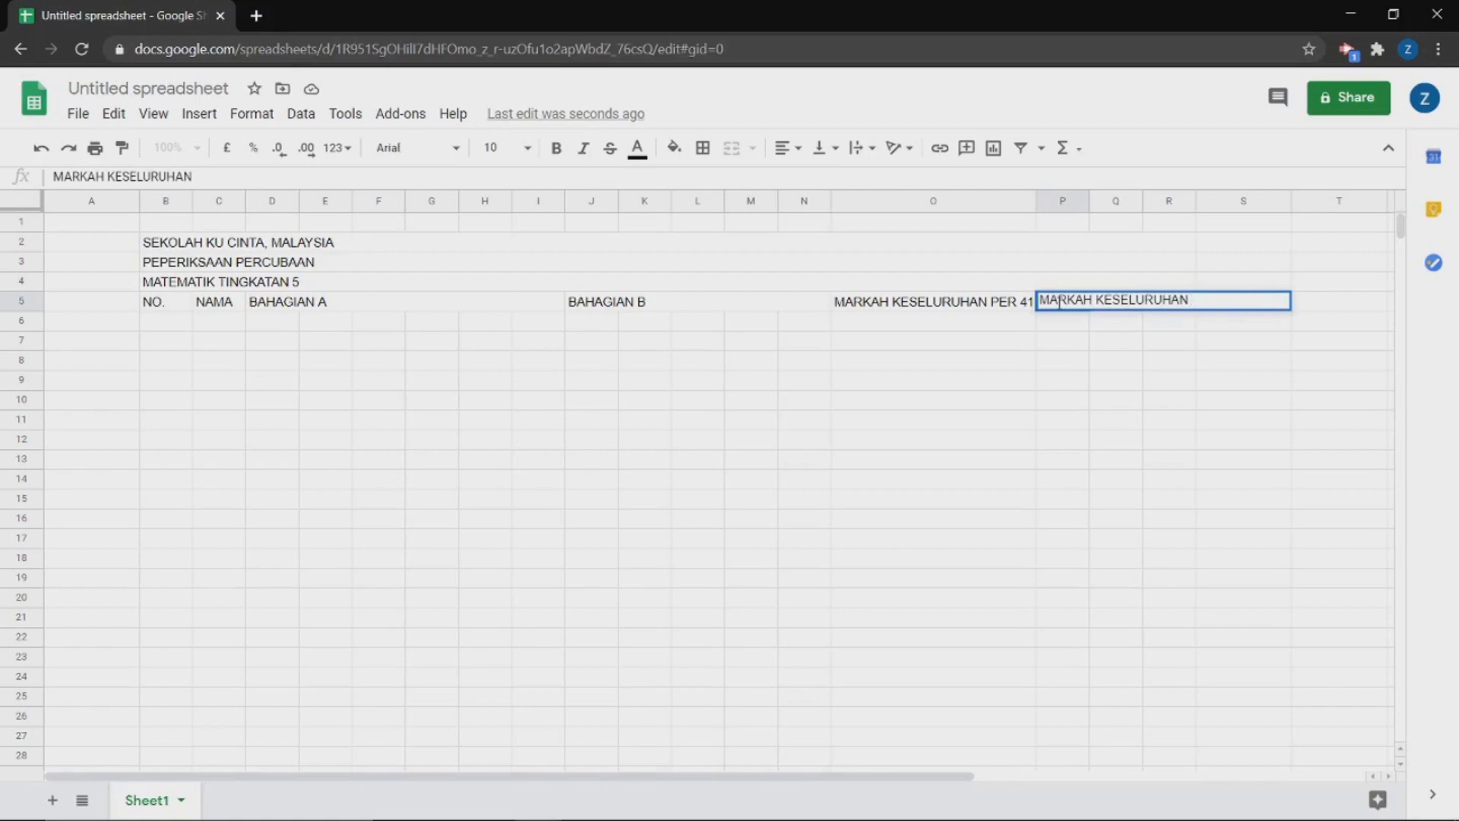
type("%")
left_click_drag(1089, 202, 1209, 201)
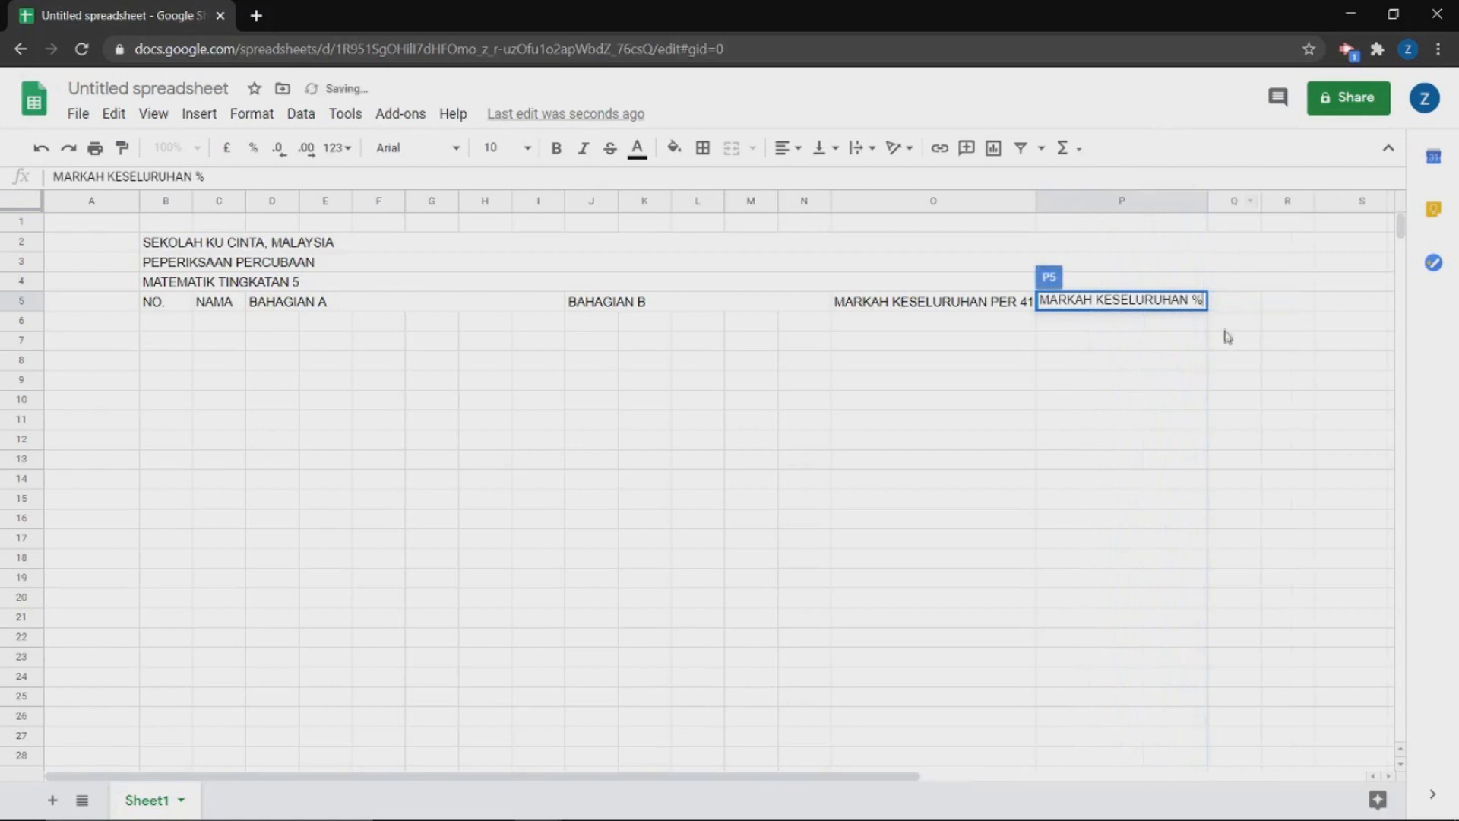
scroll(1192, 335, "right", 3)
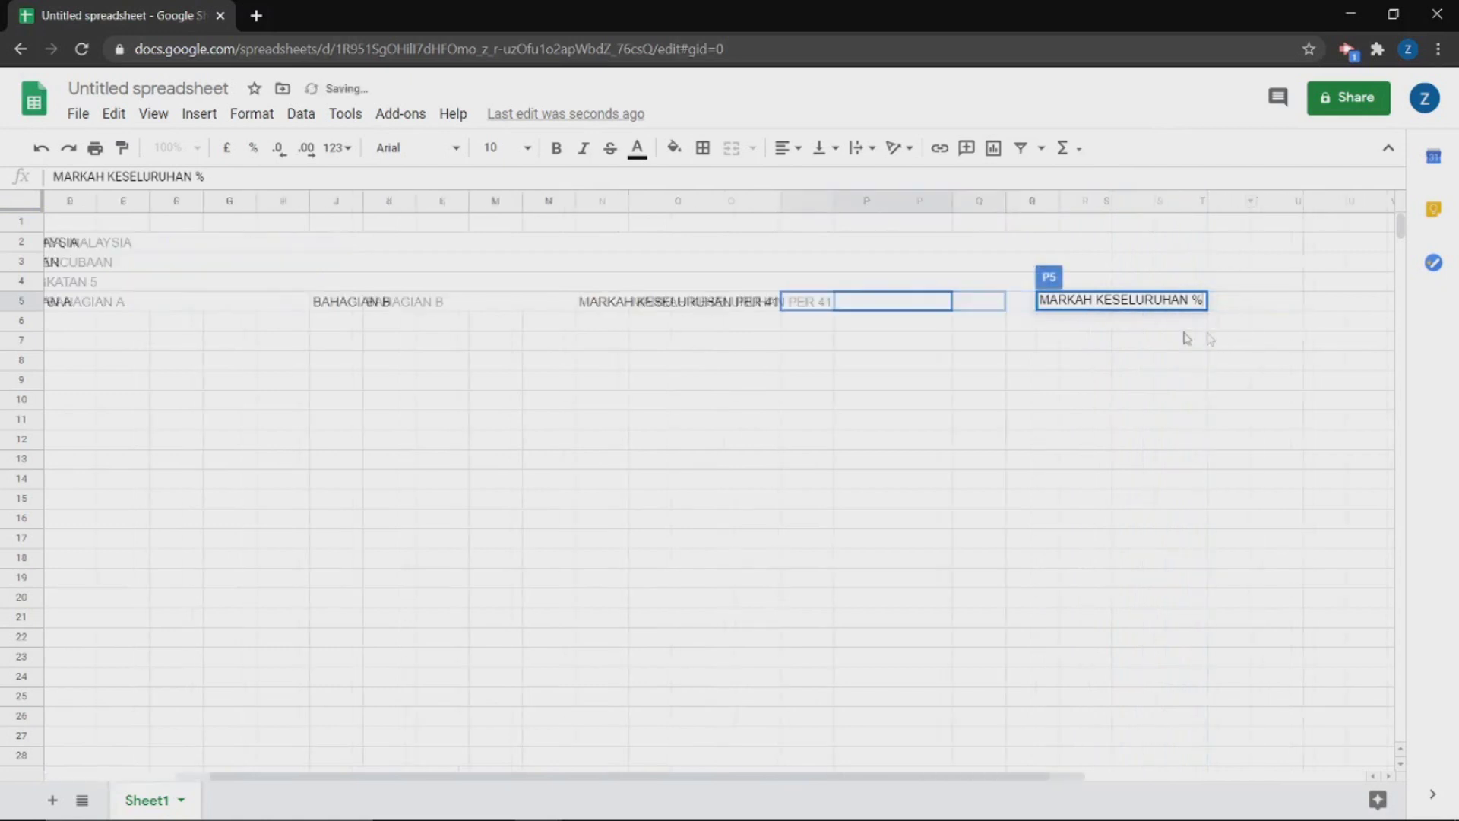
left_click(947, 307)
left_click(1077, 301)
scroll(1078, 302, "right", 5)
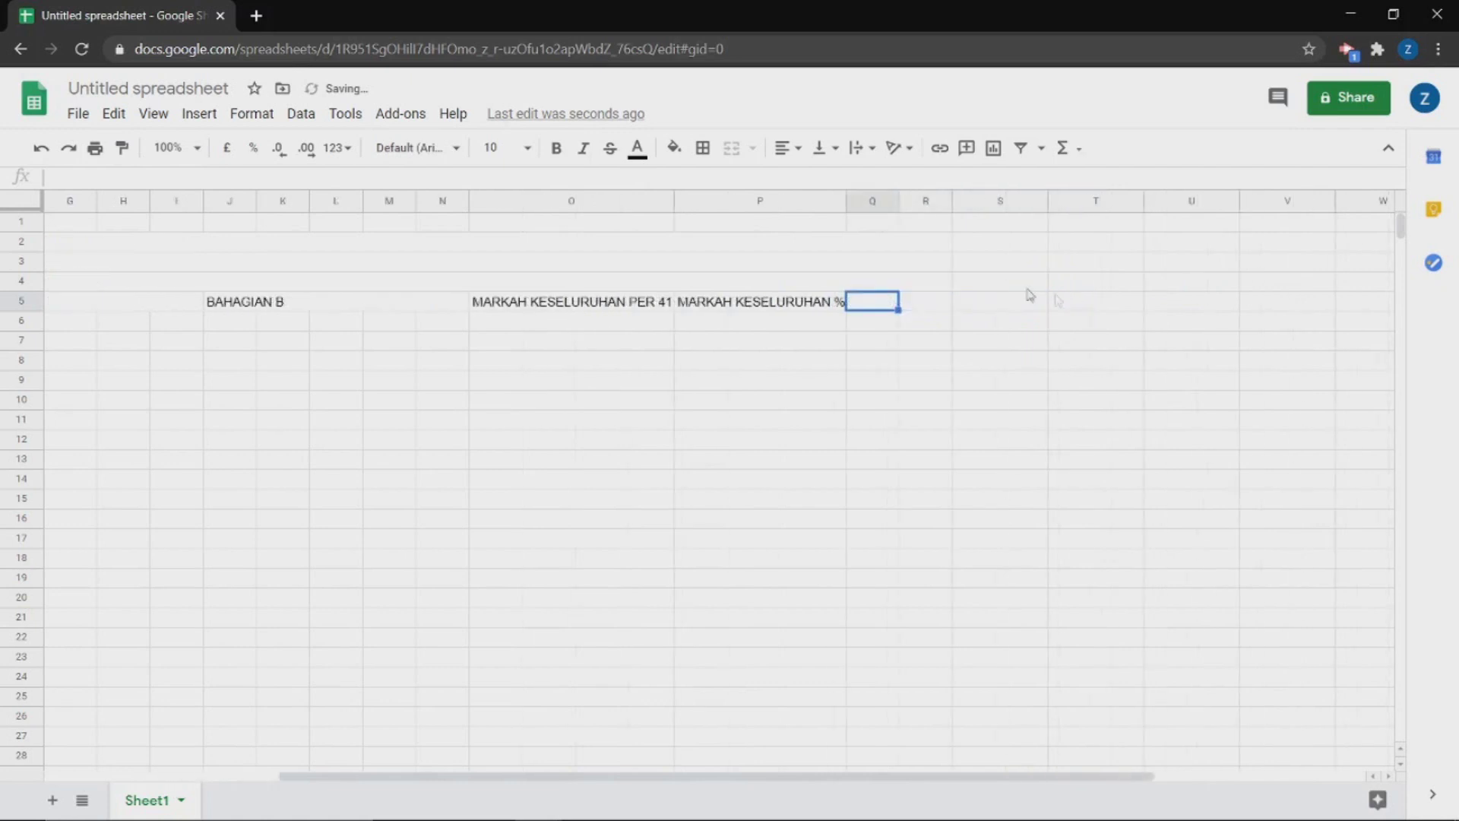
- Enter the headings GRED in cell Q5 and KEDUDUKAN in cell R5, and widen column R to fit the text
type("GRED")
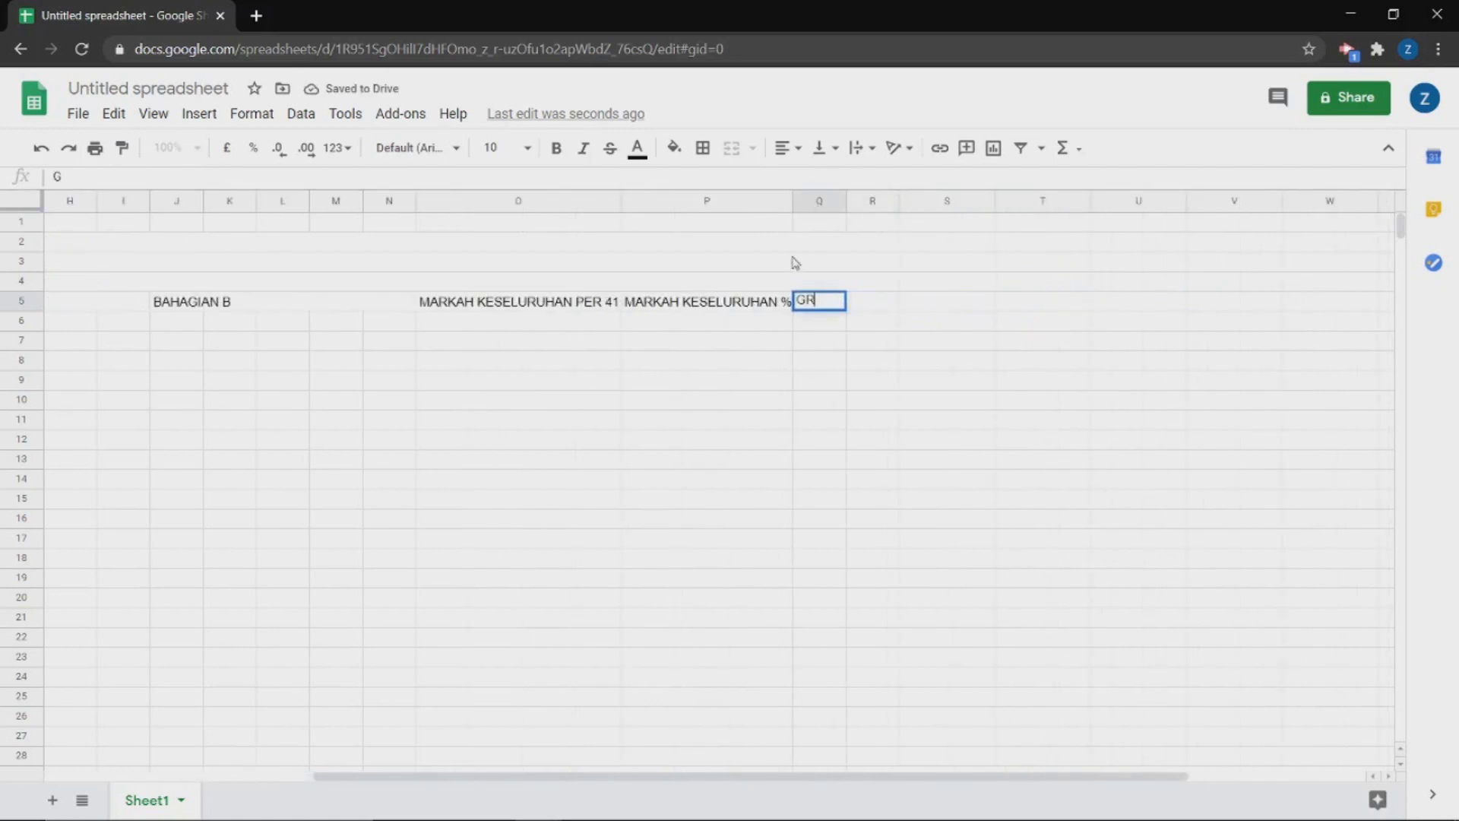
left_click(861, 306)
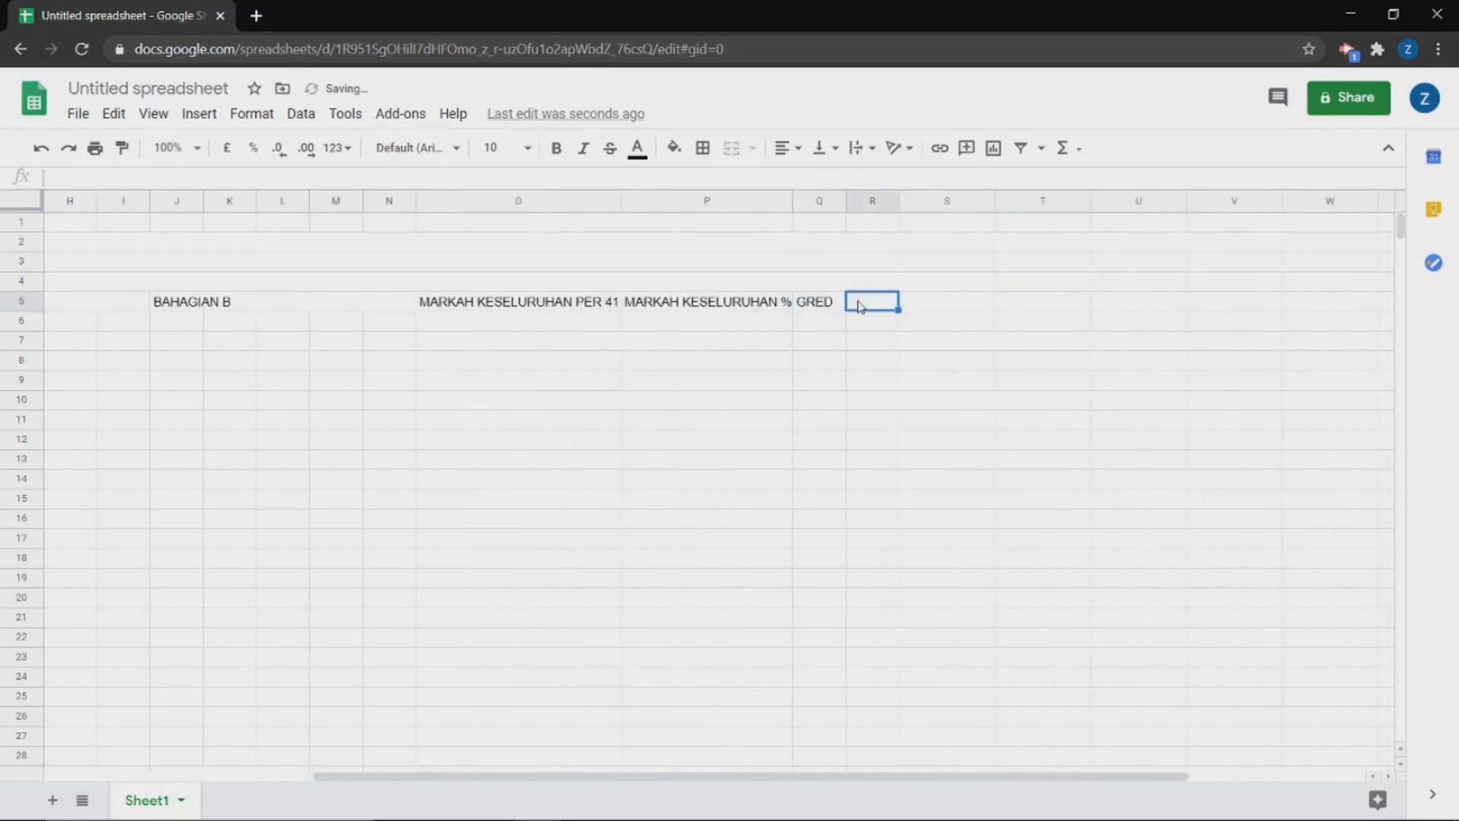
type("KEDUDUKAN")
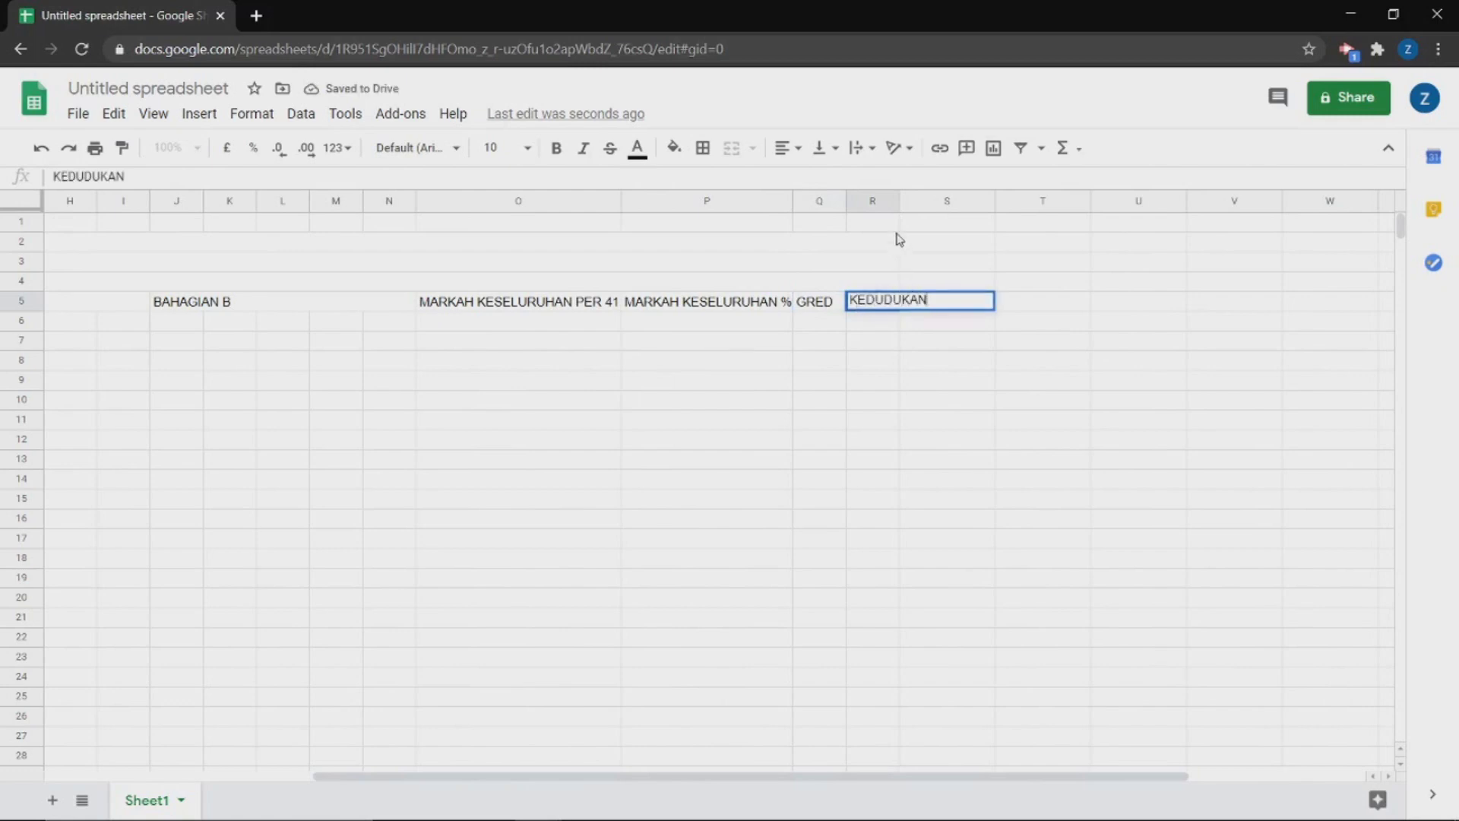
left_click_drag(899, 202, 932, 203)
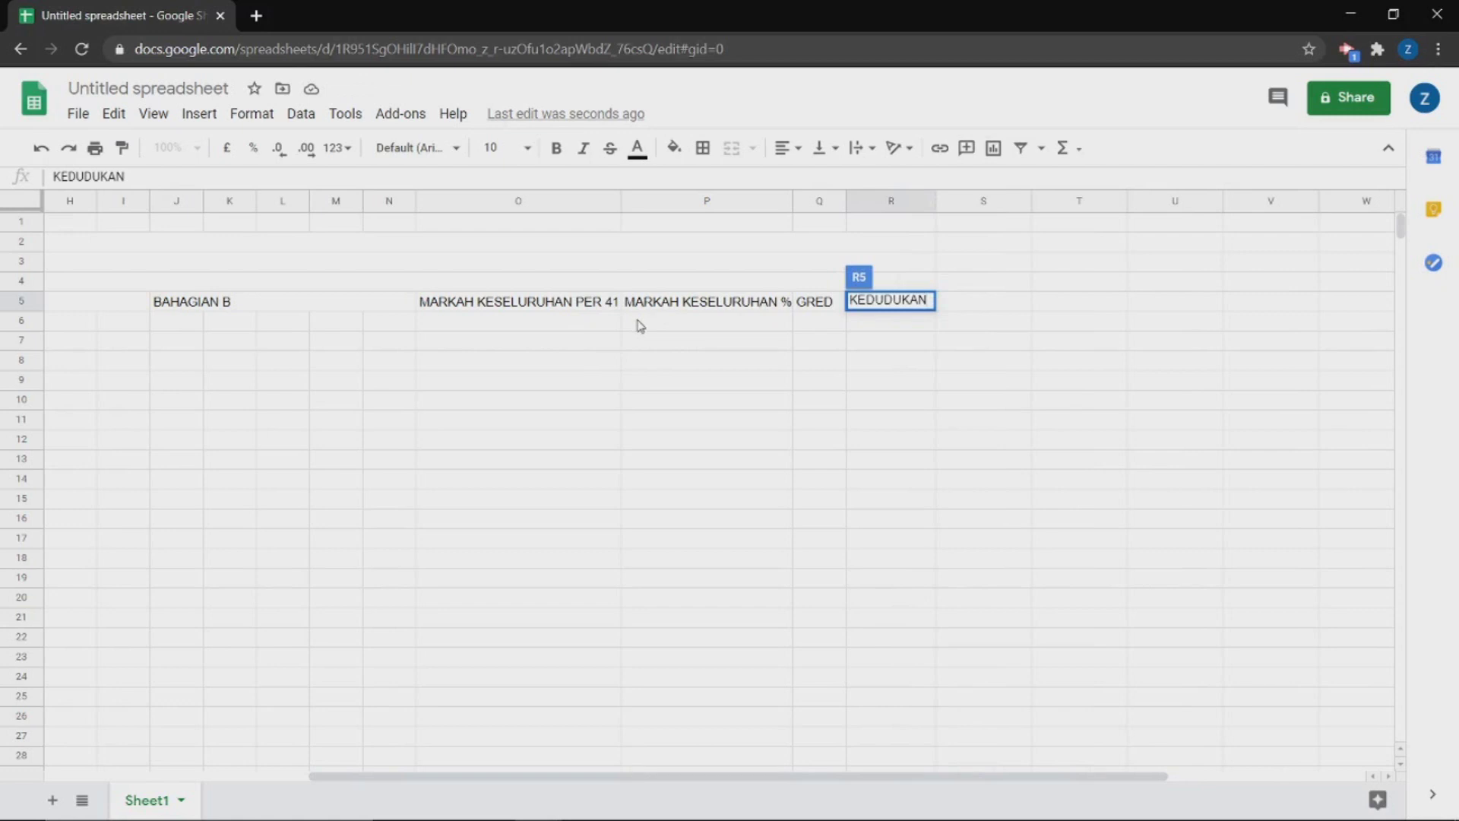
- Wrap the text of the MARKAH KESELURUHAN PER 41 heading in cell O5 and narrow column O so it breaks onto two lines
left_click(592, 306)
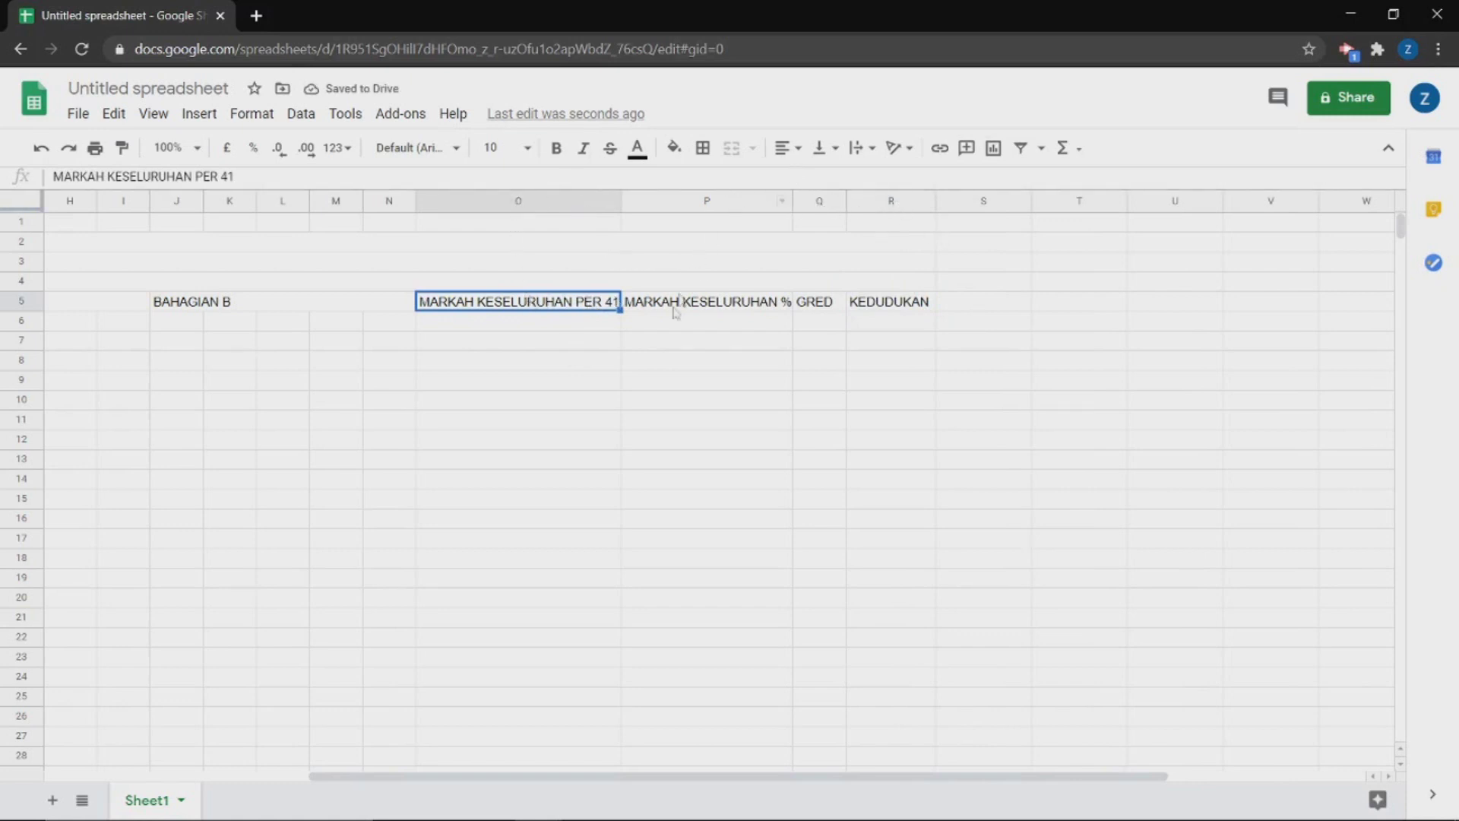
left_click(867, 156)
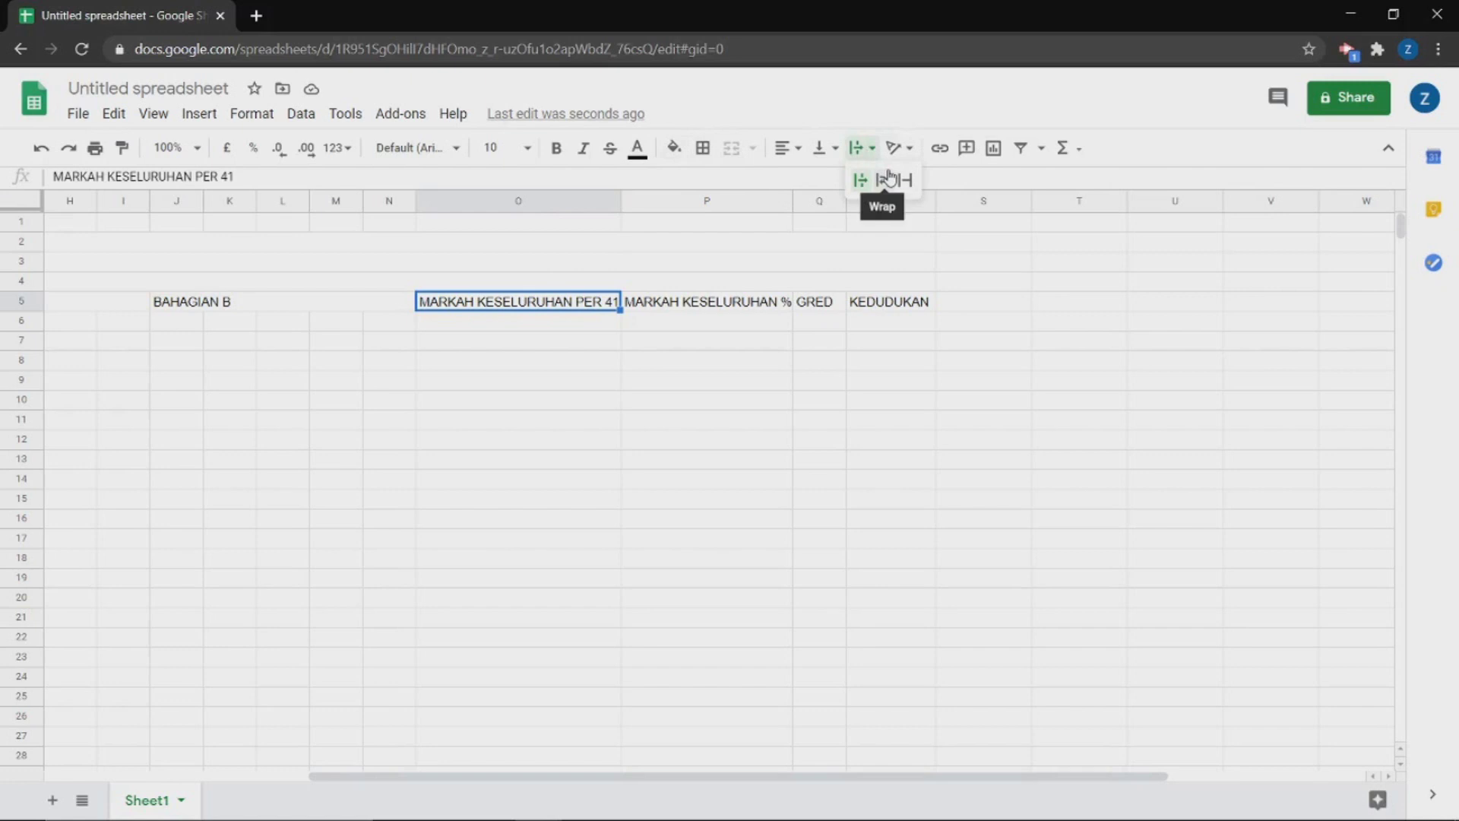
left_click(888, 179)
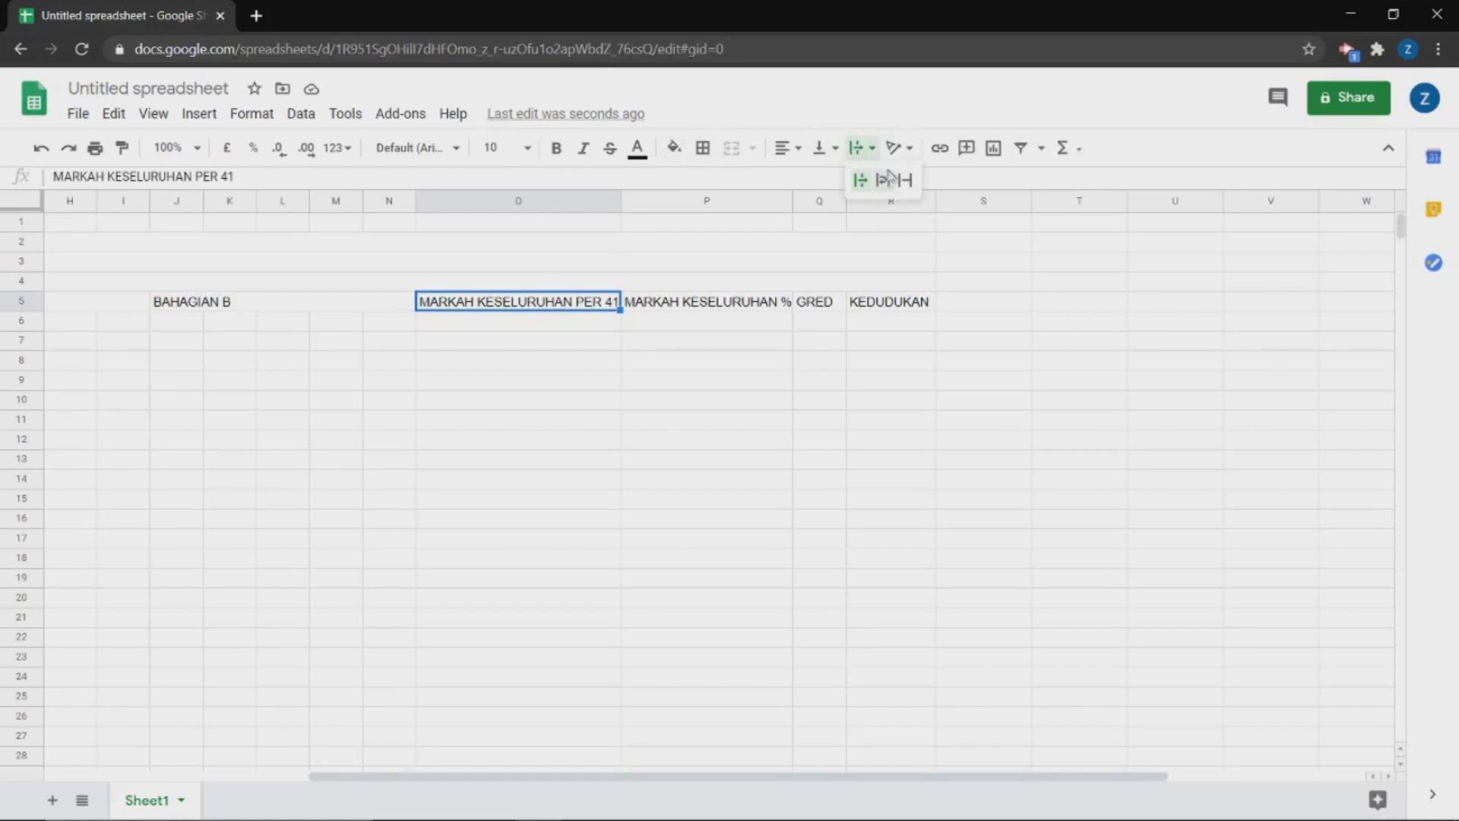
left_click_drag(620, 205, 575, 205)
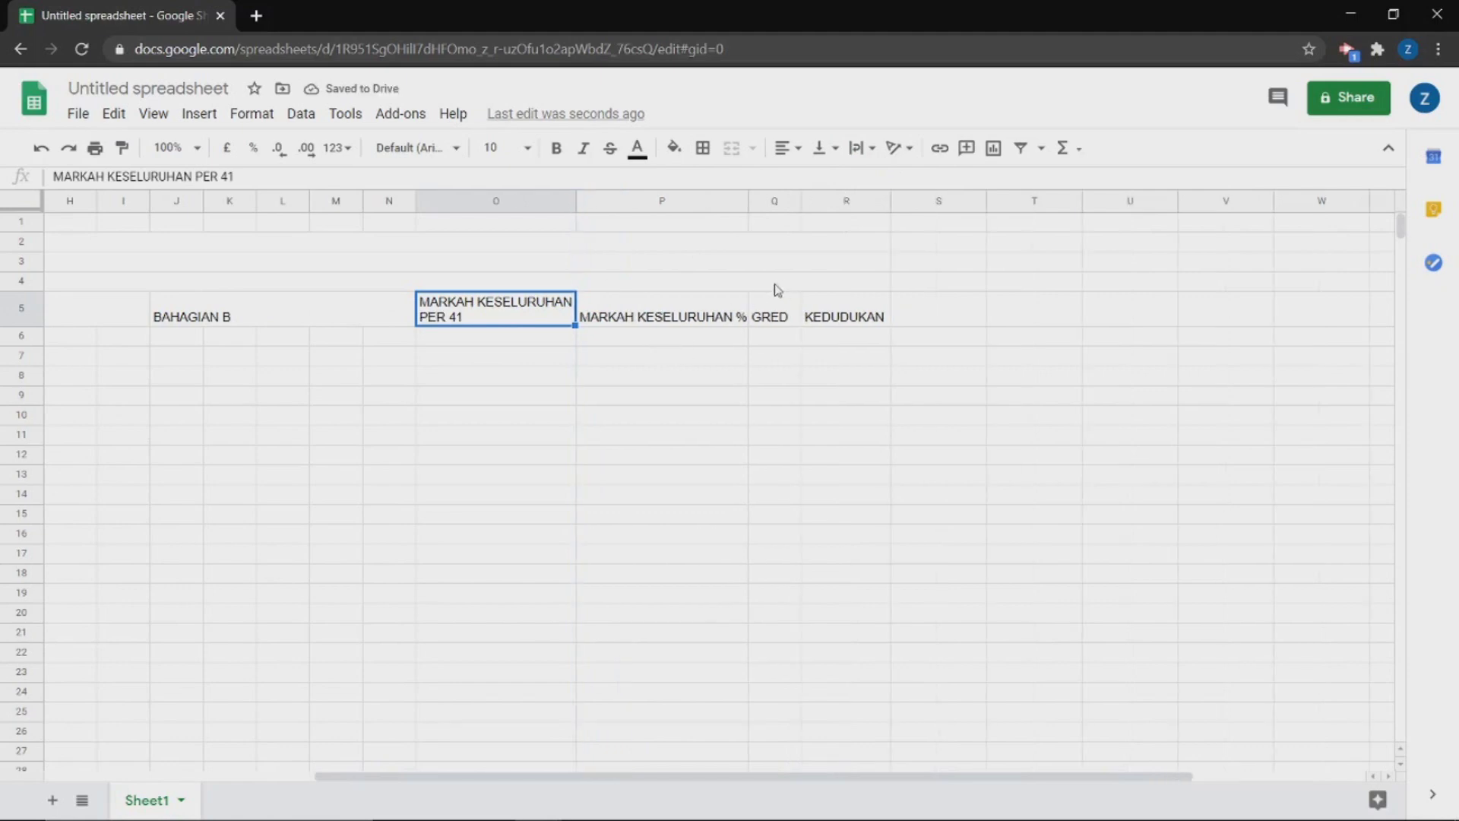
- Wrap the text of the MARKAH KESELURUHAN % heading in cell P5 and narrow column P so KESELURUHAN % sits on the second line
left_click(714, 316)
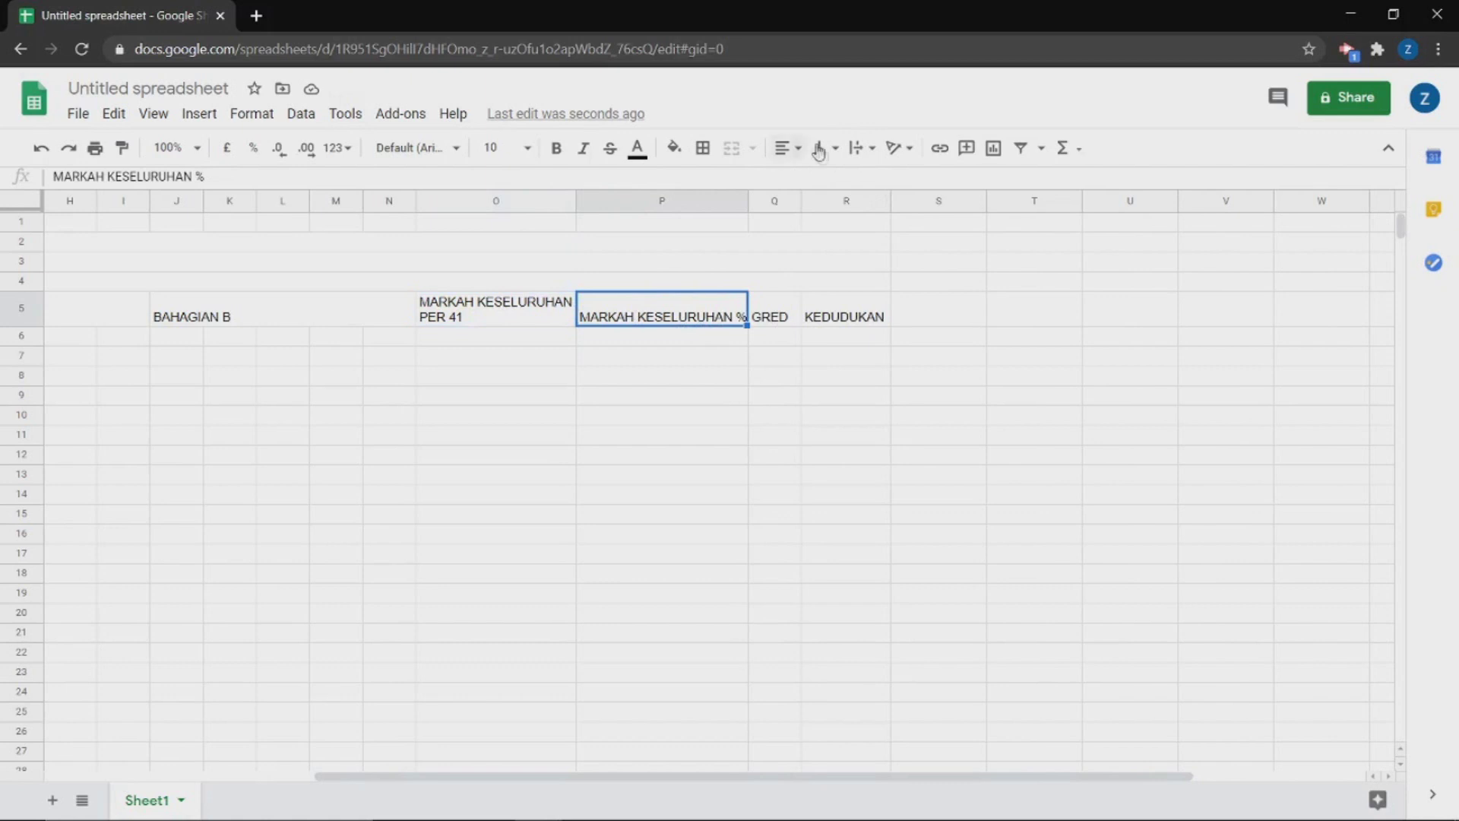
left_click(855, 156)
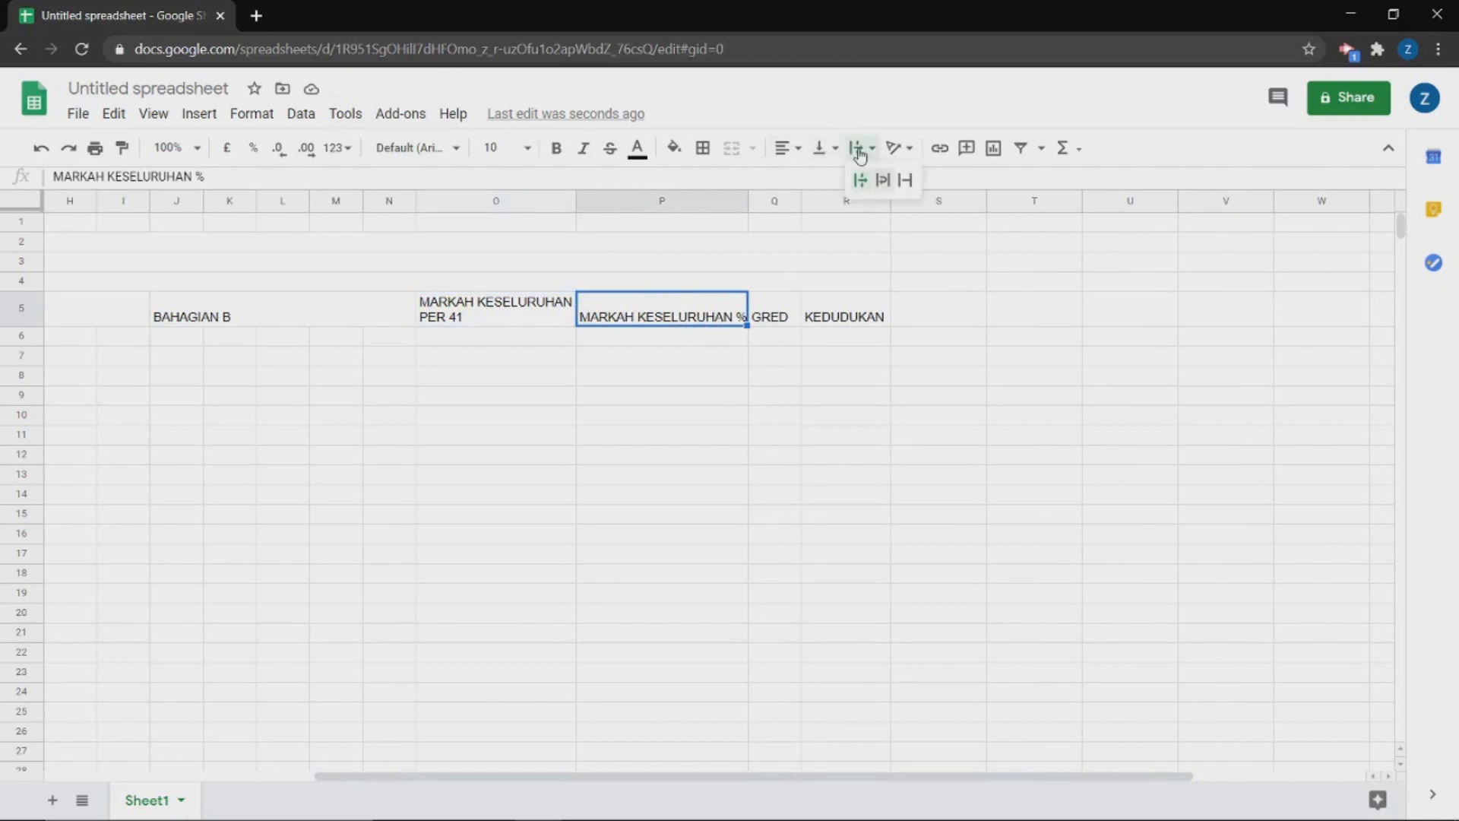
left_click(883, 180)
left_click_drag(747, 201, 737, 202)
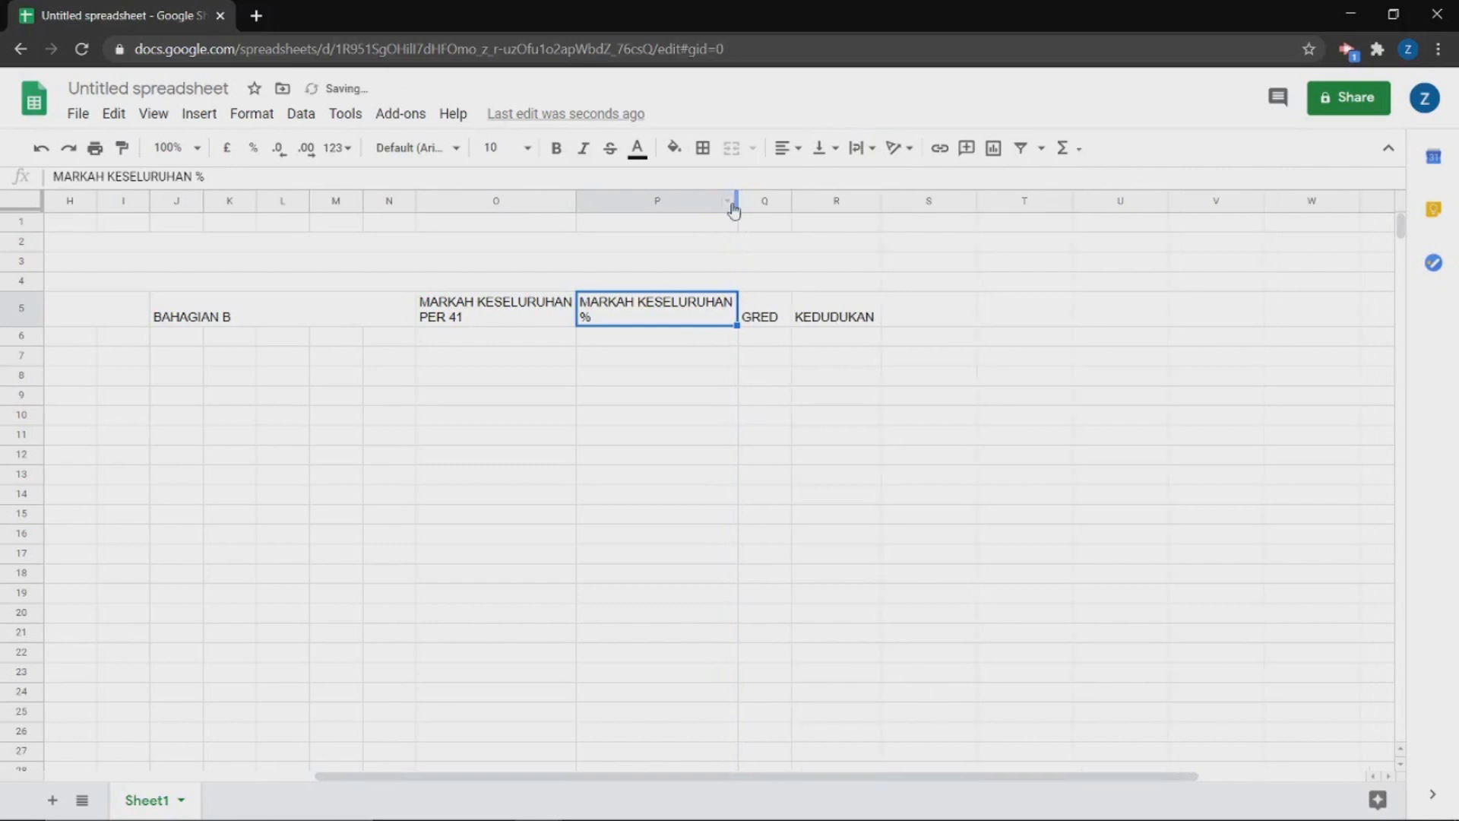
left_click(734, 202)
left_click_drag(734, 201, 702, 200)
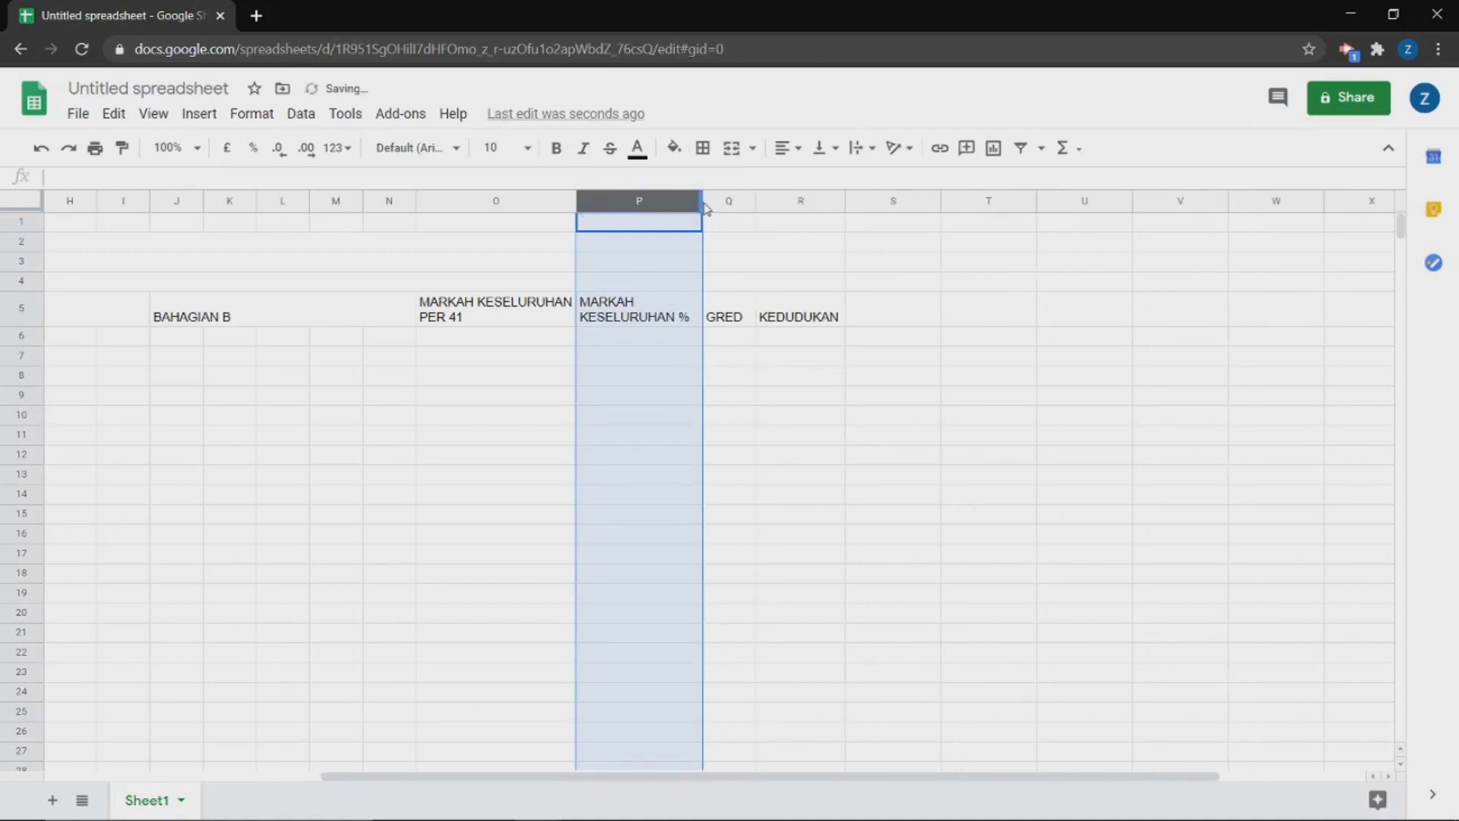
left_click_drag(703, 201, 700, 202)
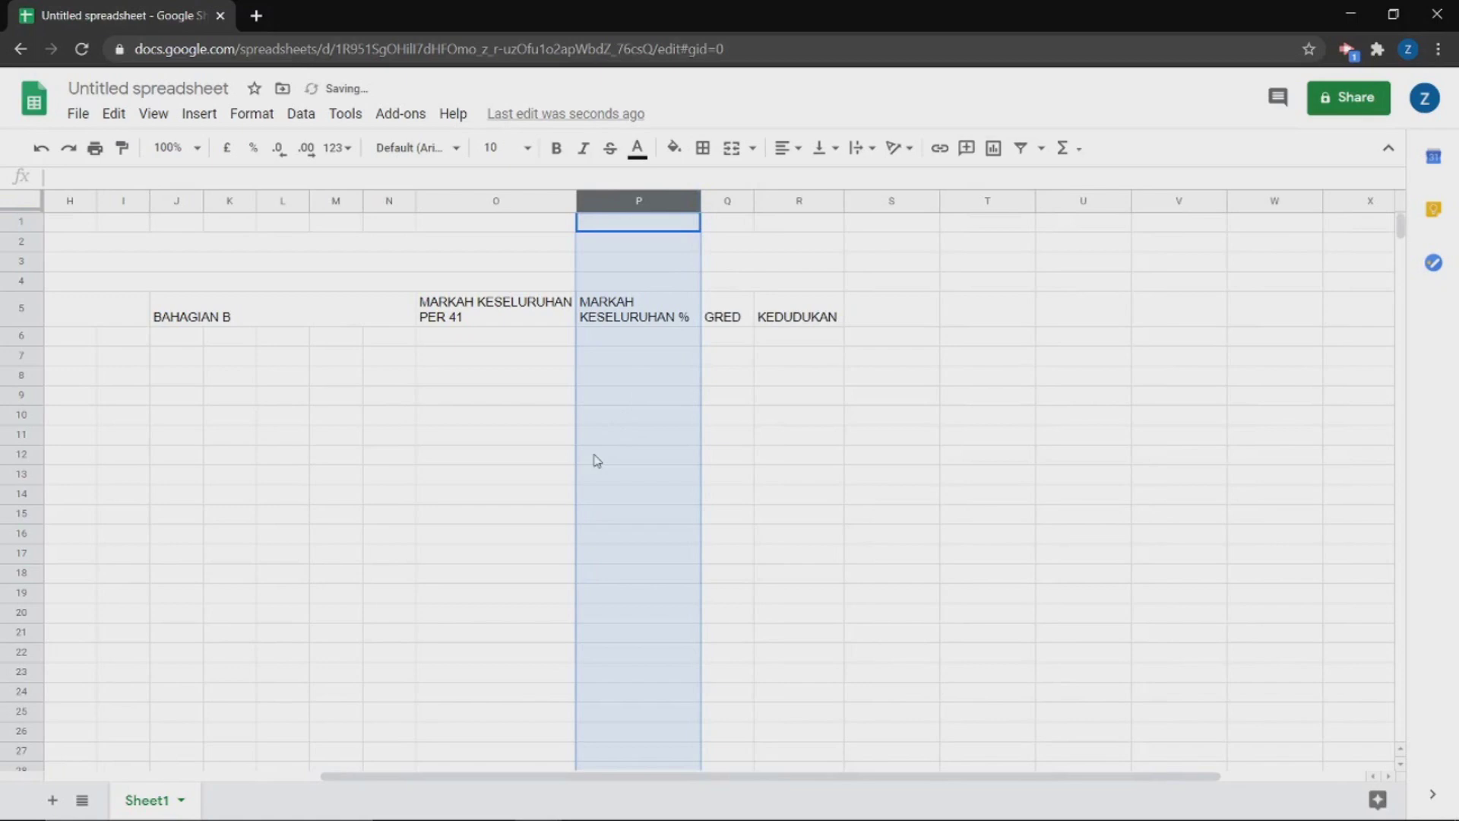
left_click(596, 460)
- Number the question columns under BAHAGIAN A from 1 to 6 by filling the series across D6:I6
scroll(502, 472, "left", 5)
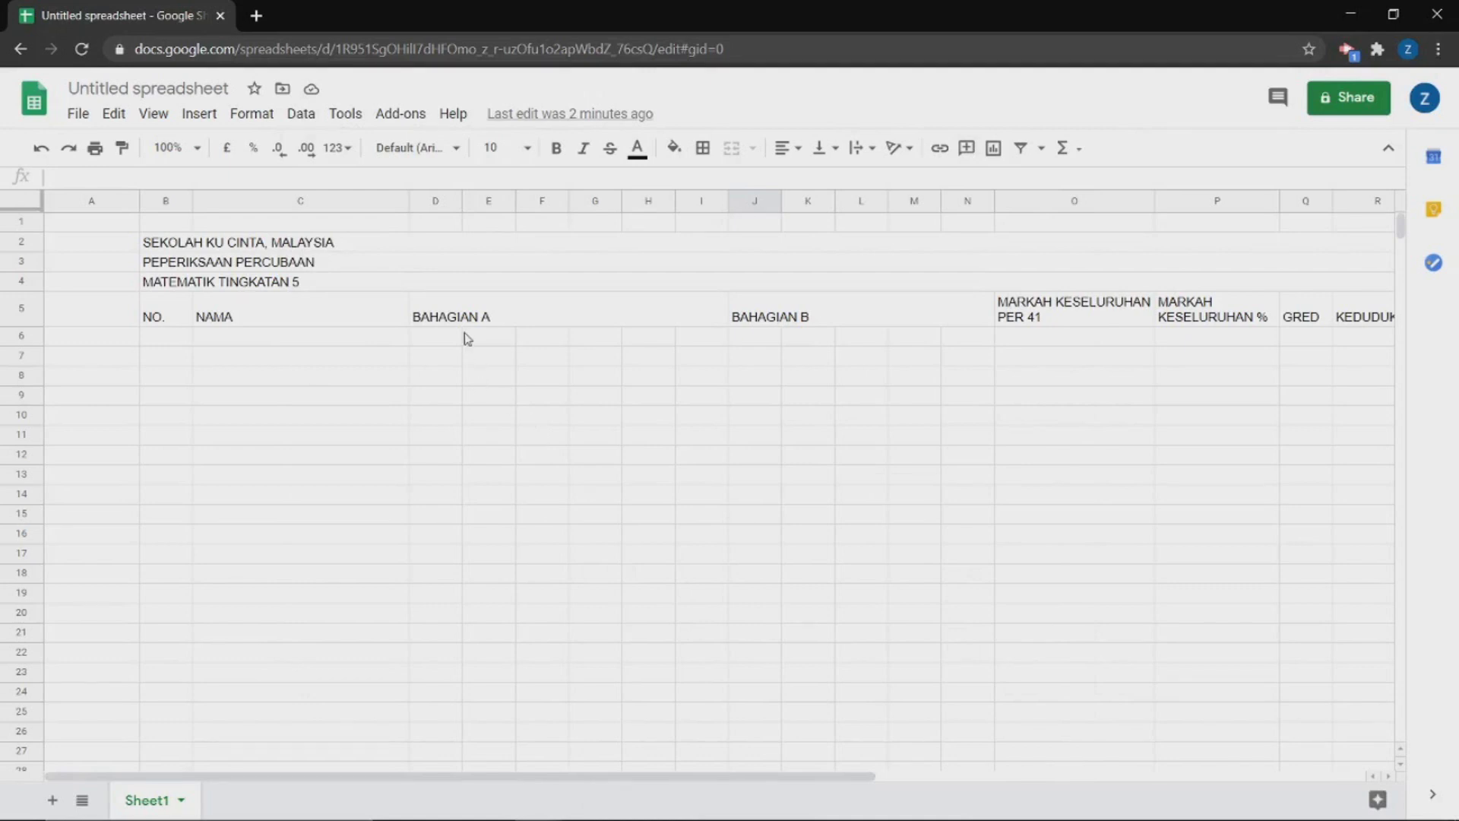
left_click(438, 340)
type("1")
left_click(490, 339)
type("2")
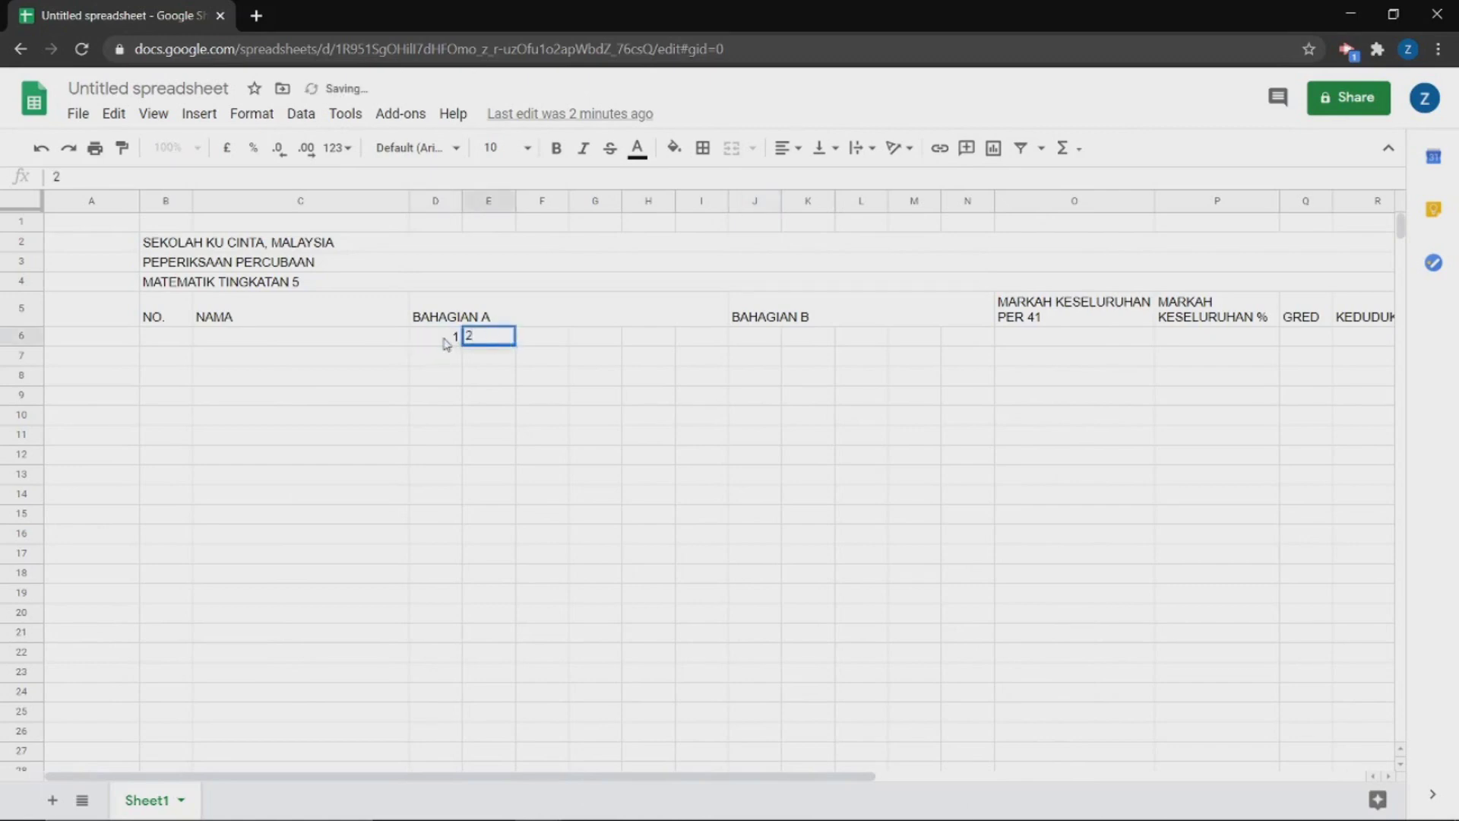
left_click(446, 343)
left_click(489, 338, "shift")
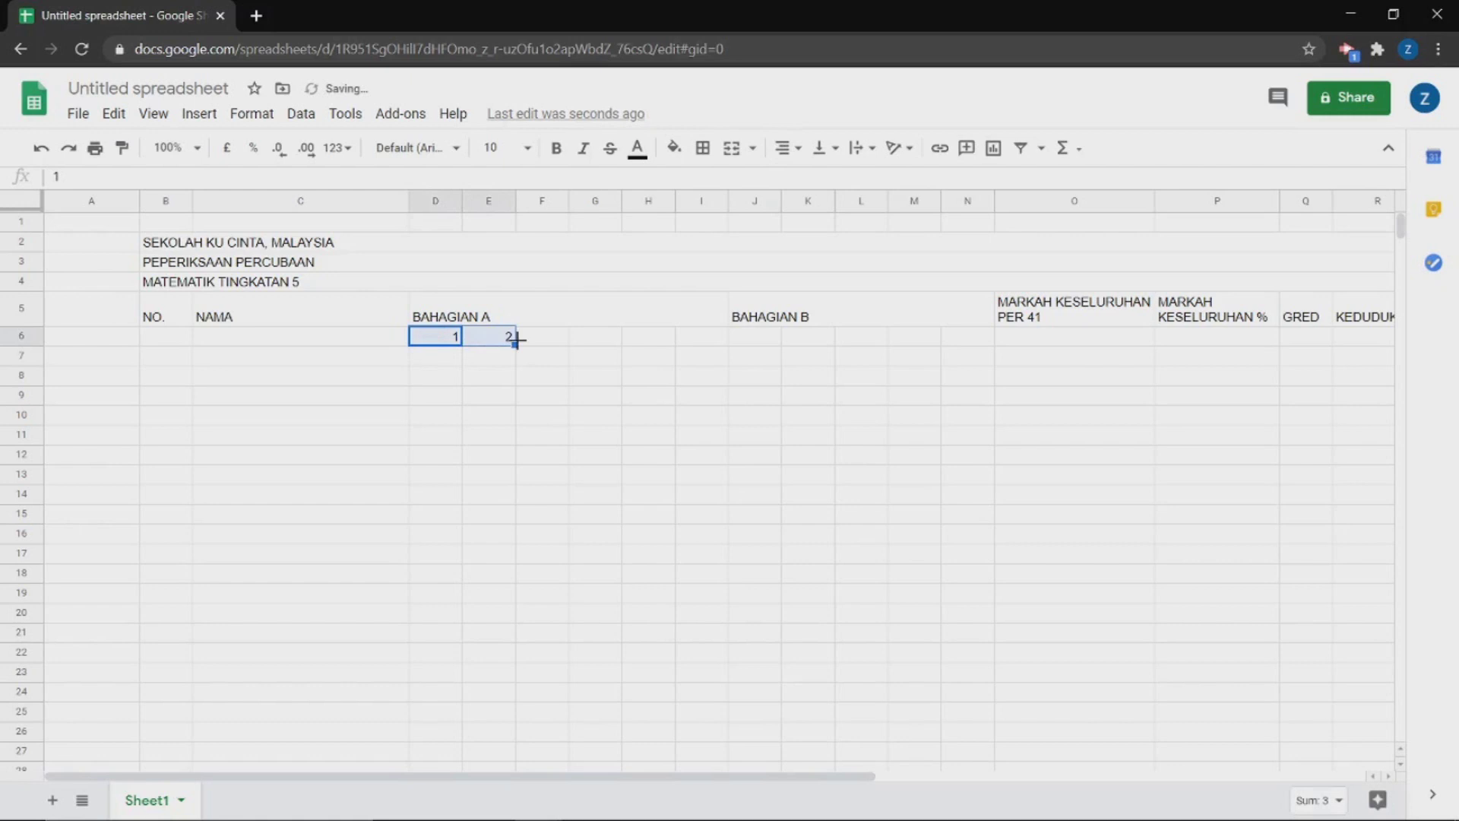
left_click_drag(512, 345, 691, 340)
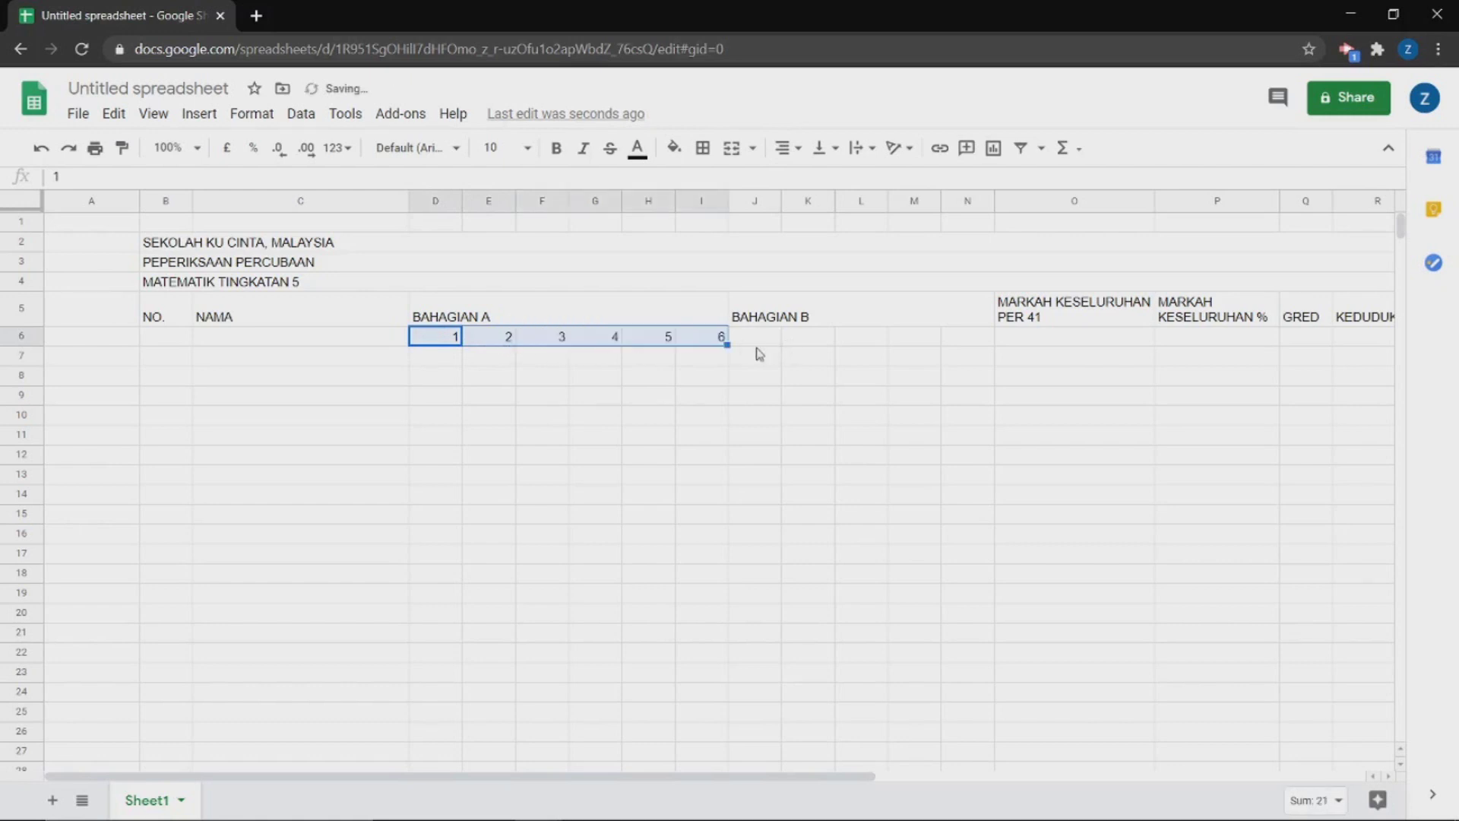
- Number the question columns under BAHAGIAN B from 1 to 5 by filling the series across J6:N6
left_click(756, 349)
type("1")
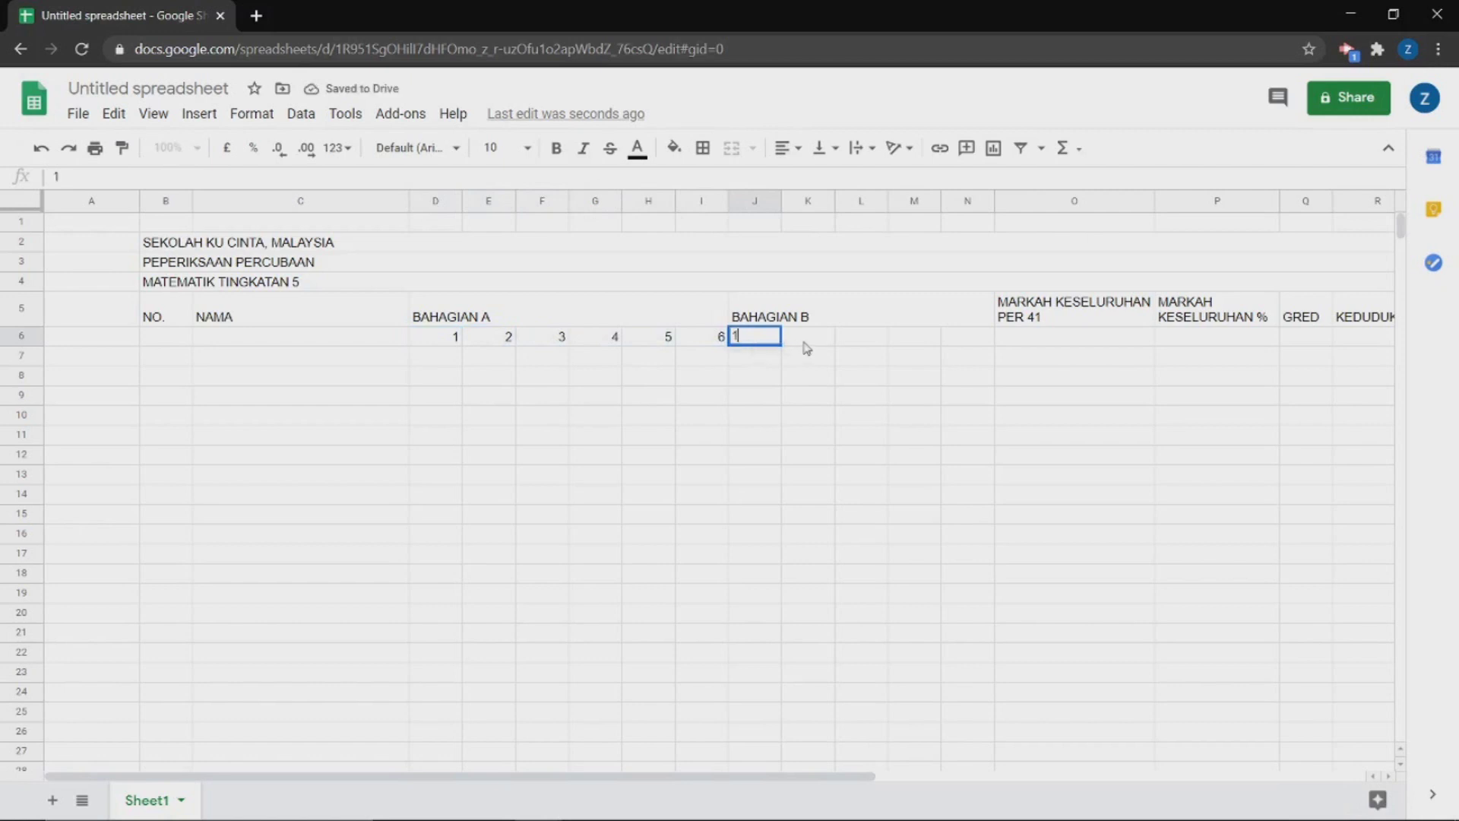
key("Tab")
type("2")
left_click_drag(772, 338, 985, 349)
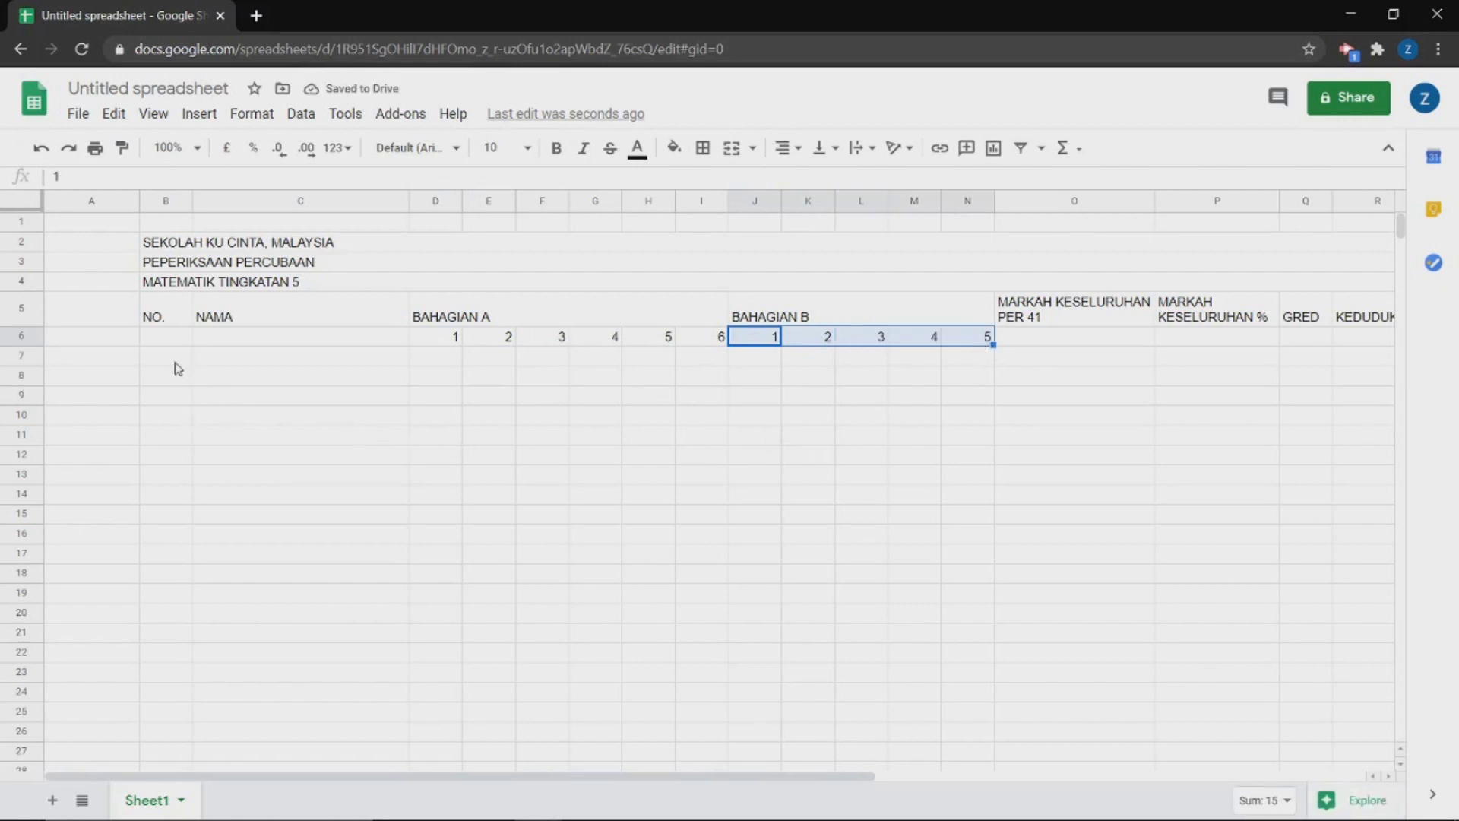
- Fill the NO. column with the series 1 to 19 down cells B7:B25
left_click(177, 368)
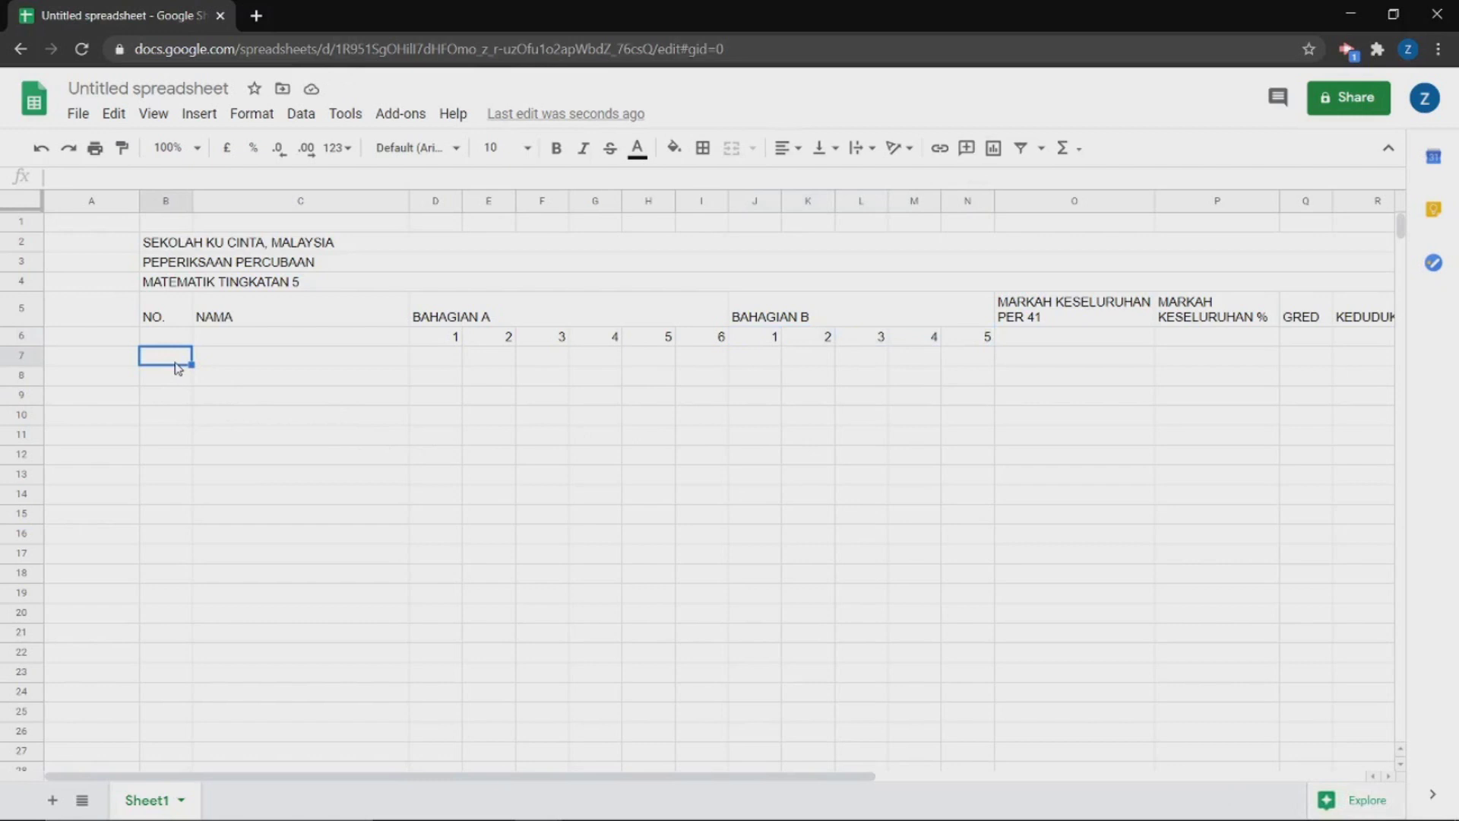
type("1")
key("Return")
type("2")
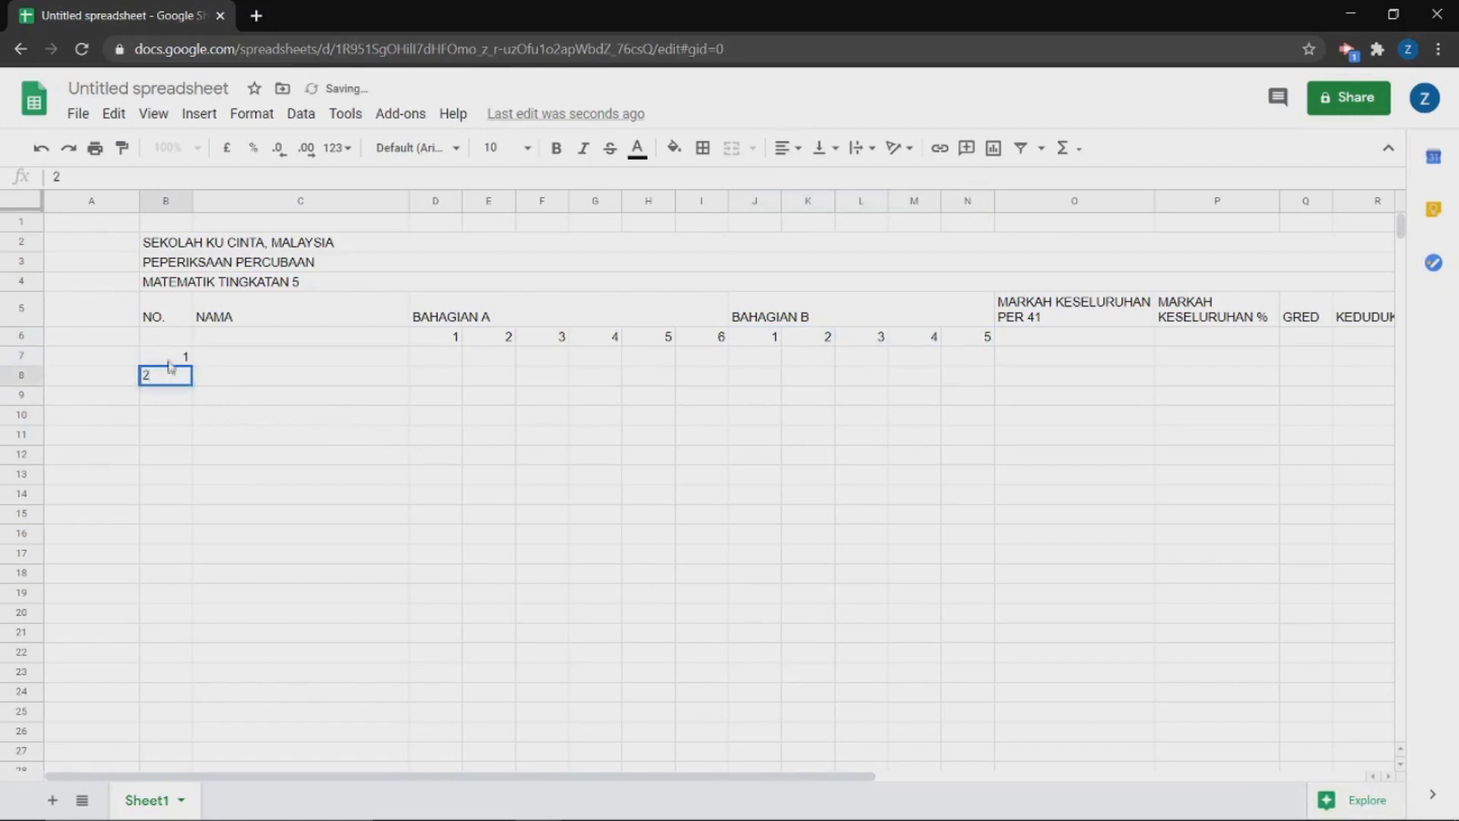
left_click_drag(173, 356, 177, 718)
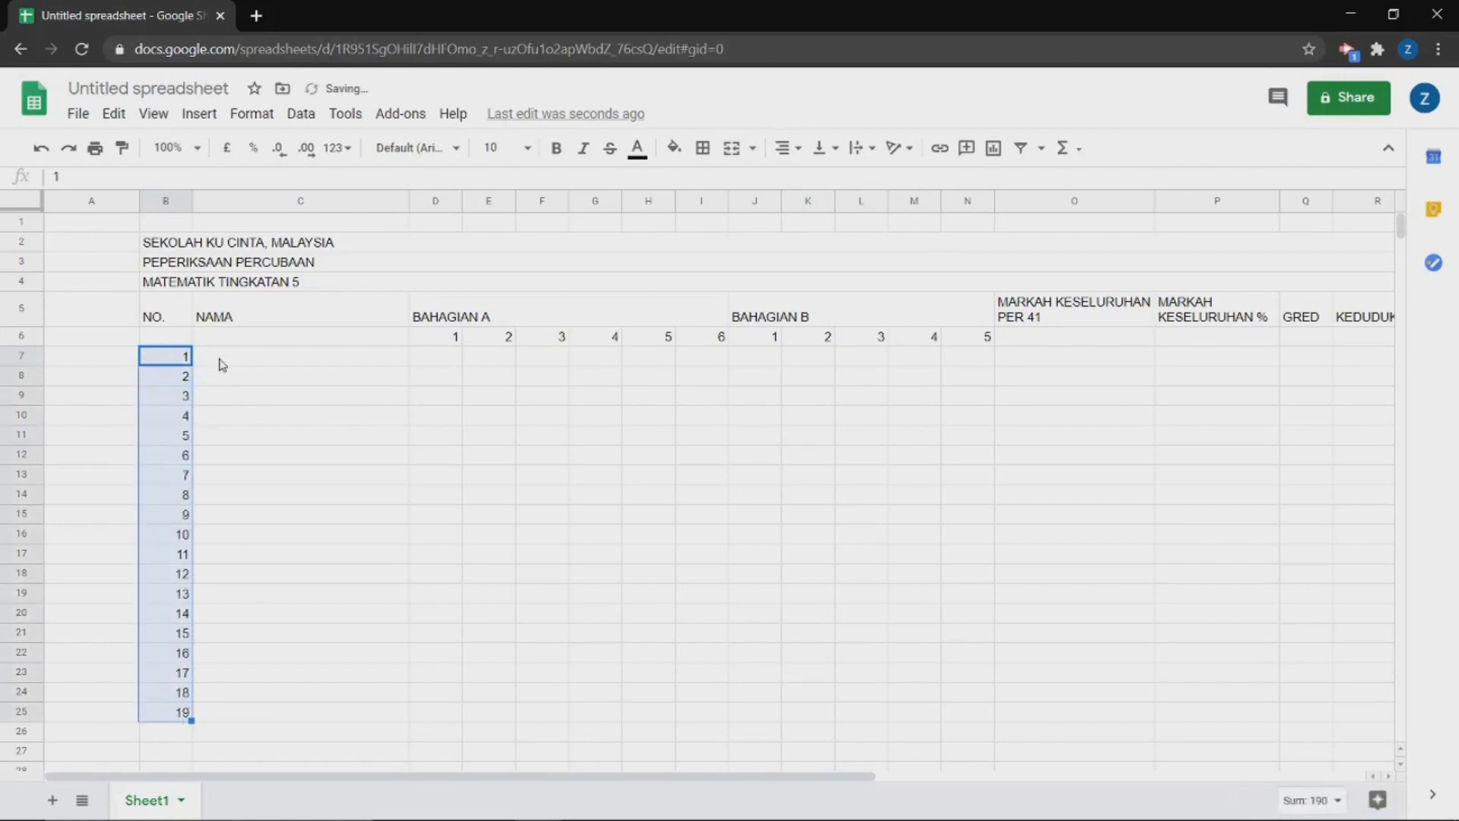
- Switch to the COMMUNITY SERVICE spreadsheet and copy the list of student names in B3:B22
left_click(221, 363)
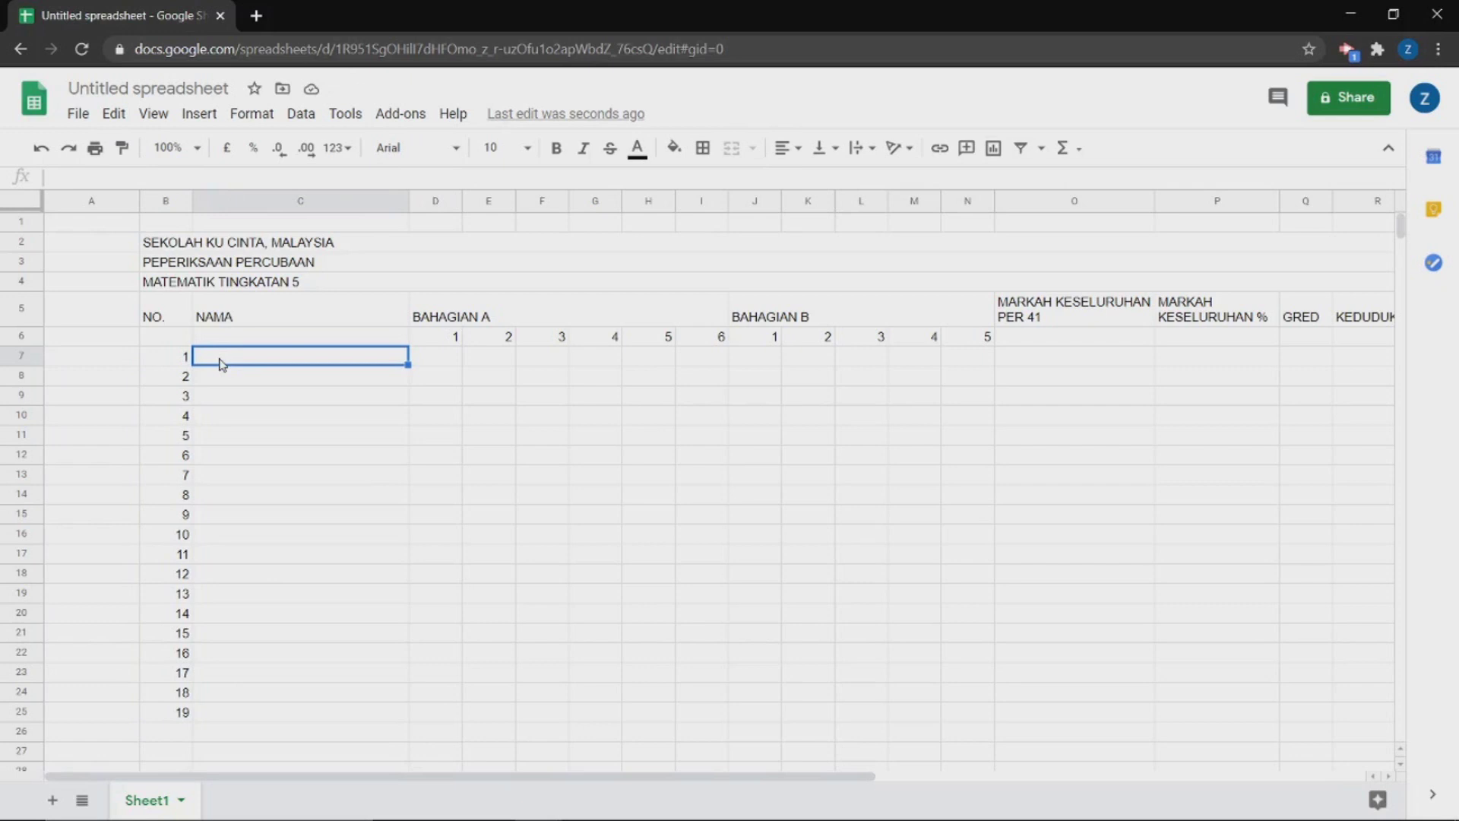
mouse_move(536, 817)
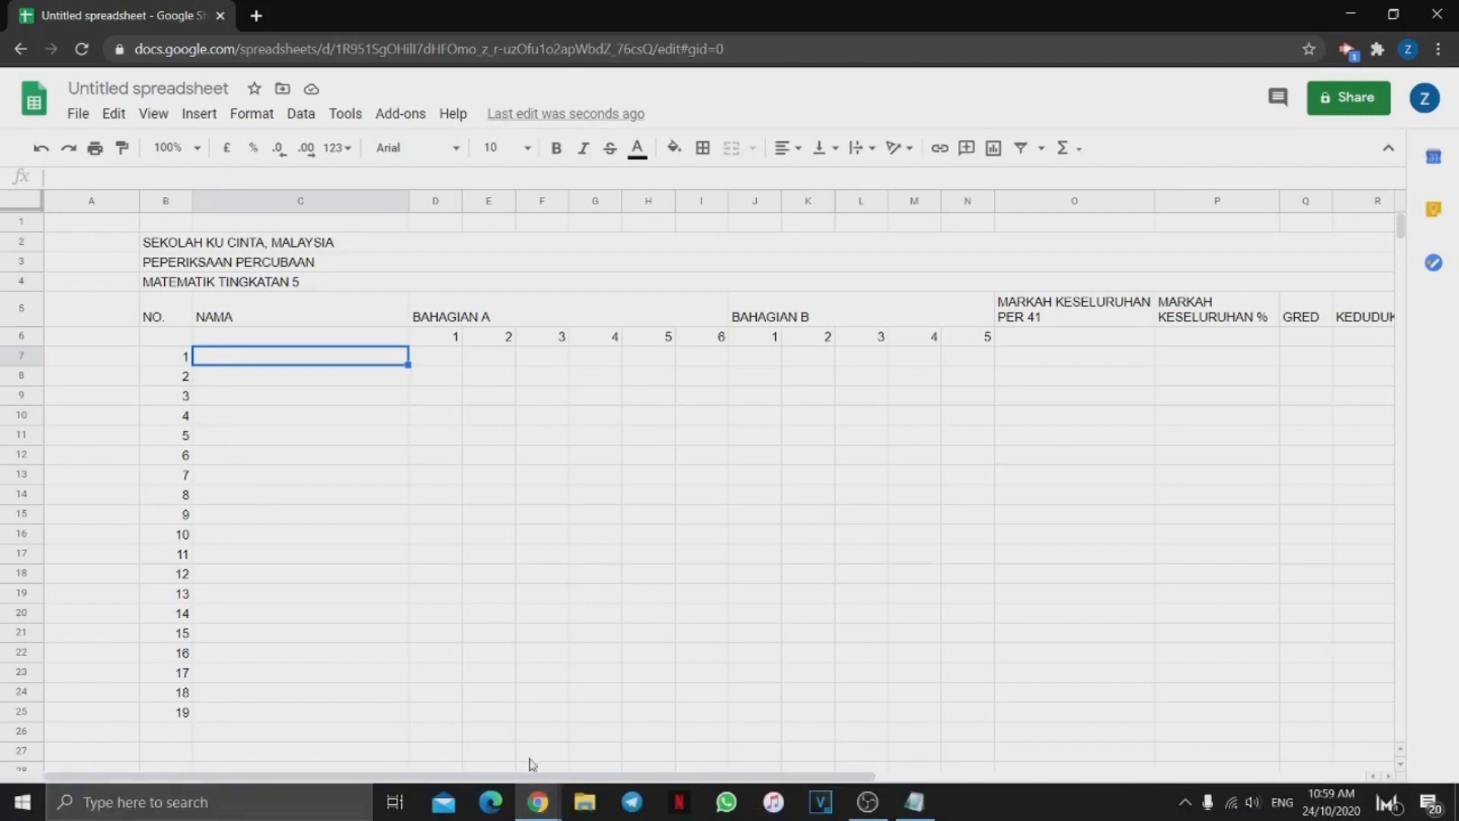
left_click(501, 756)
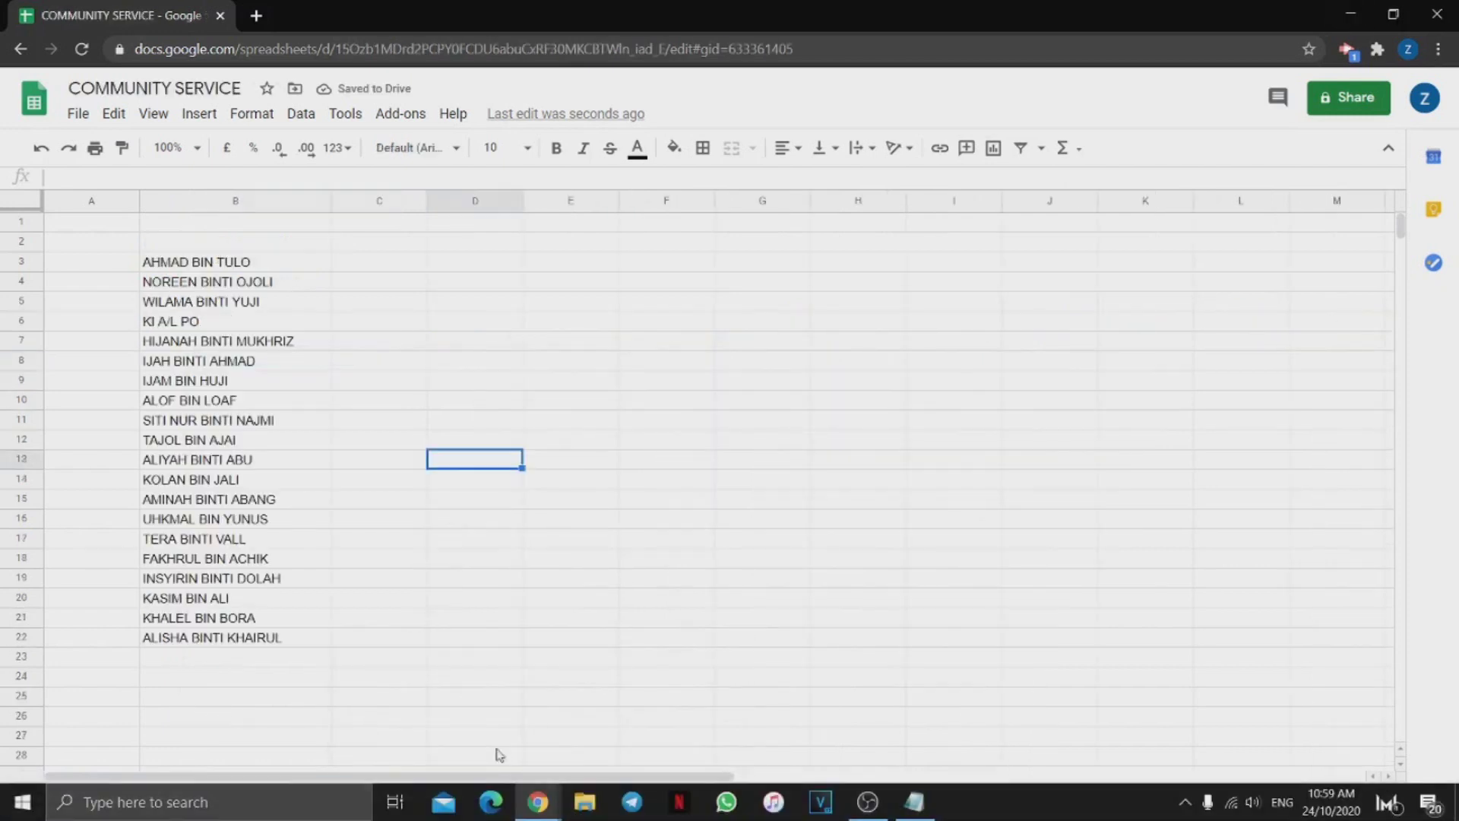
left_click_drag(155, 246, 263, 645)
left_click(164, 245)
left_click(165, 266)
key("ctrl+c")
- Return to the untitled spreadsheet and paste the copied student names into the NAMA column from cell C7 down
mouse_move(538, 802)
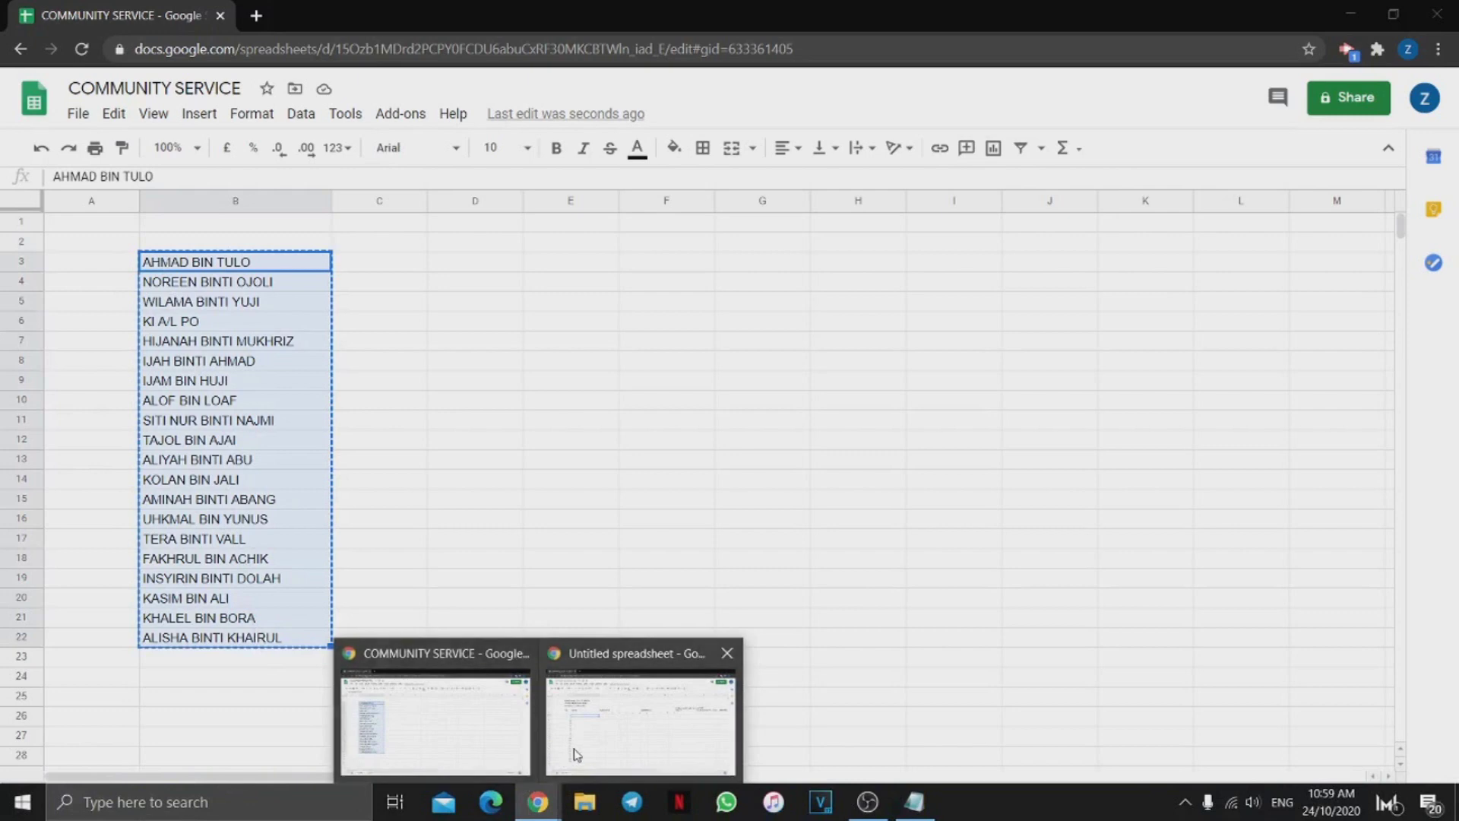
left_click(576, 755)
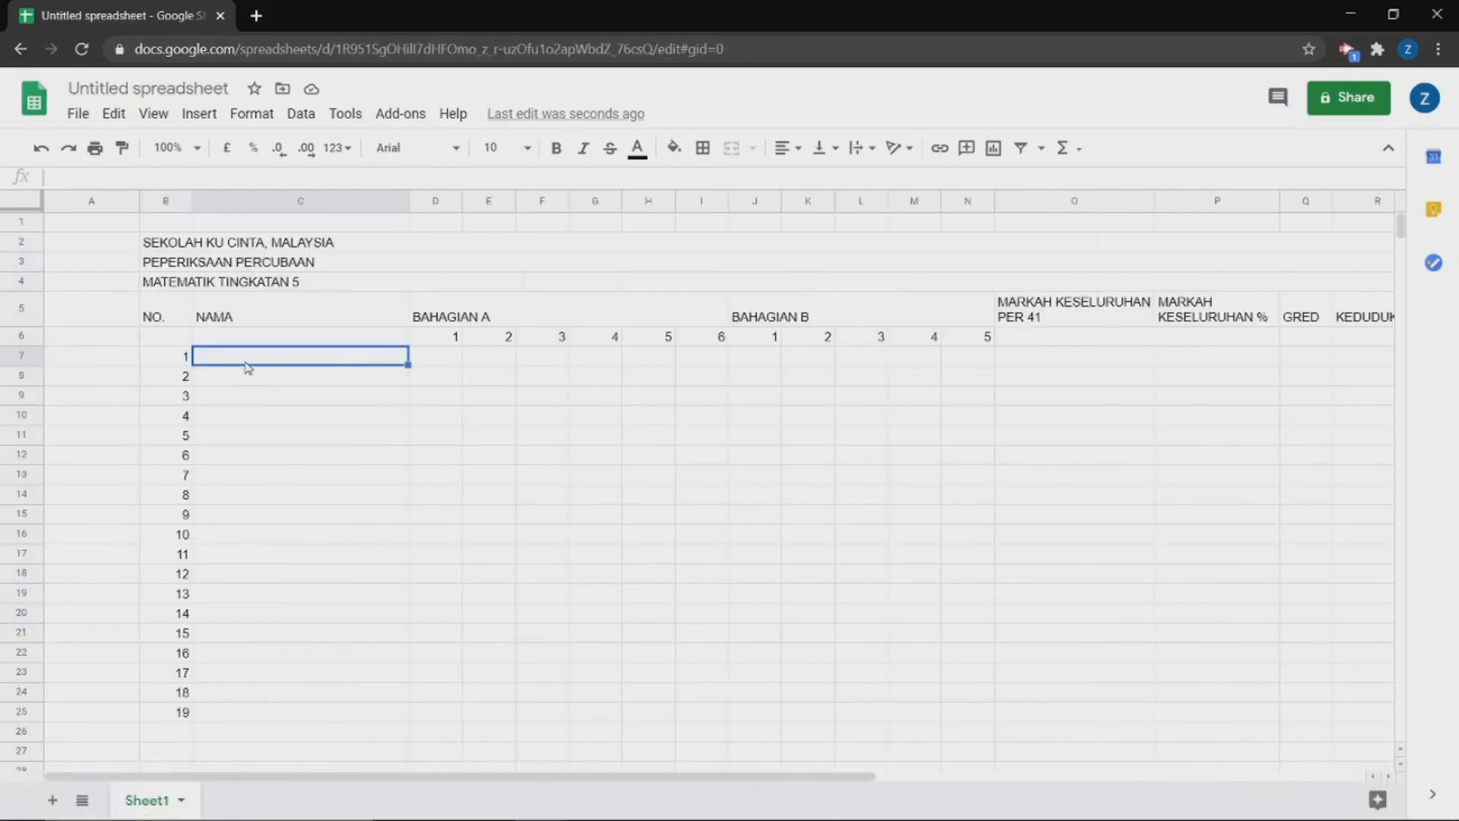
key("ctrl+v")
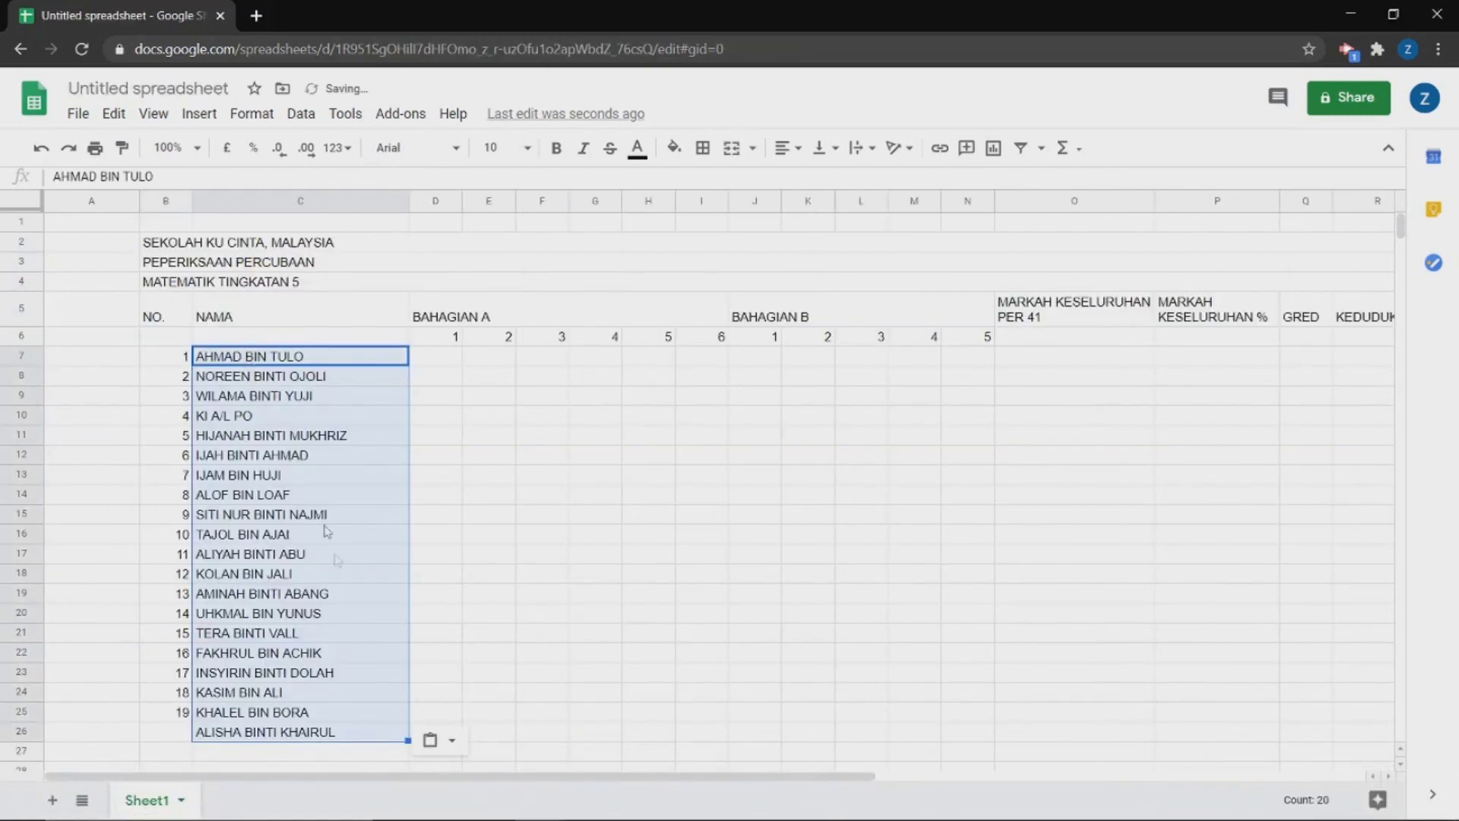
- Try to extend the numbering into cell B26 by filling from B25 alone, and undo the fill
left_click(183, 714)
left_click_drag(189, 724, 189, 729)
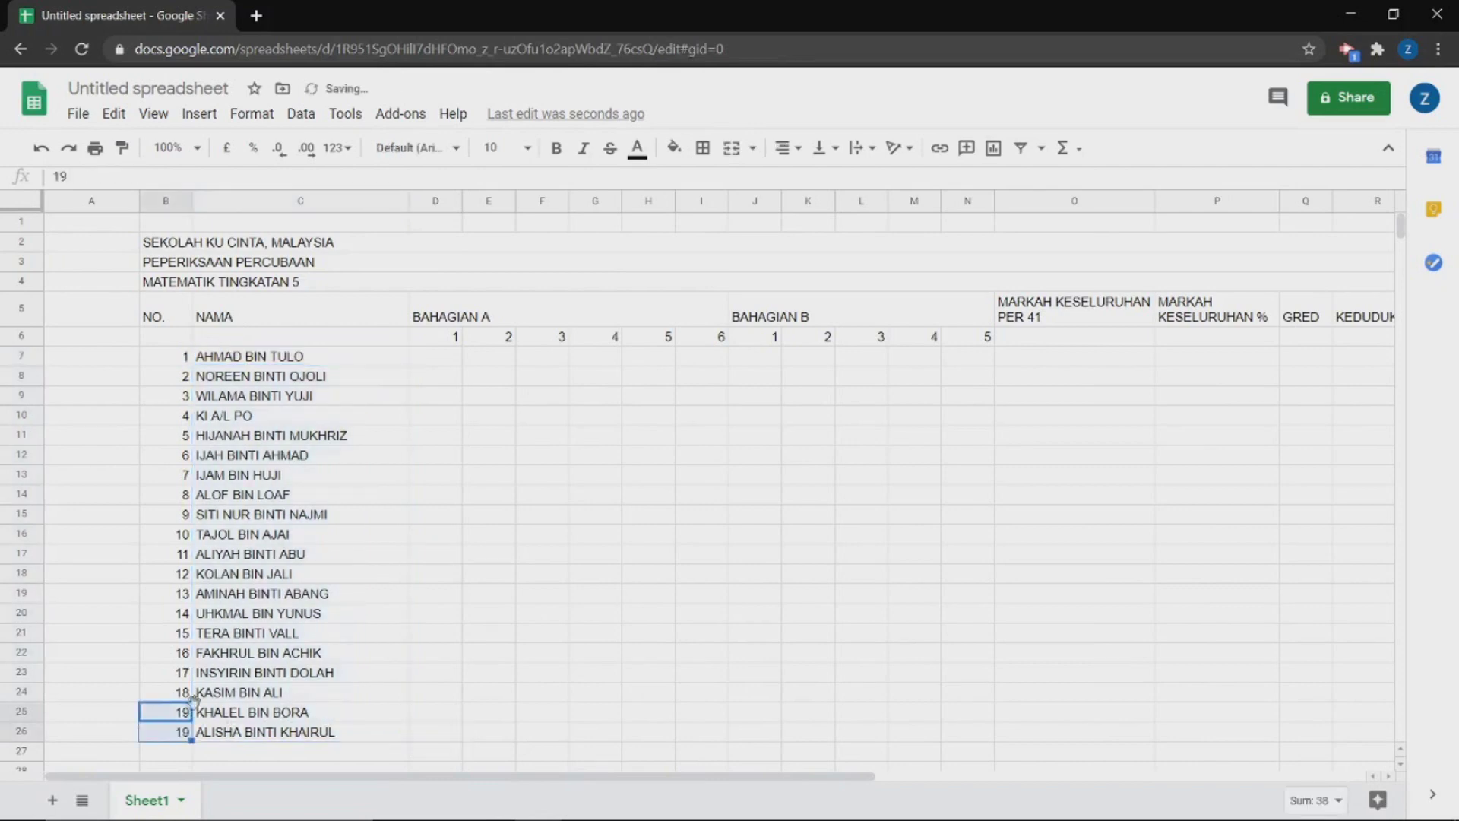
left_click(41, 148)
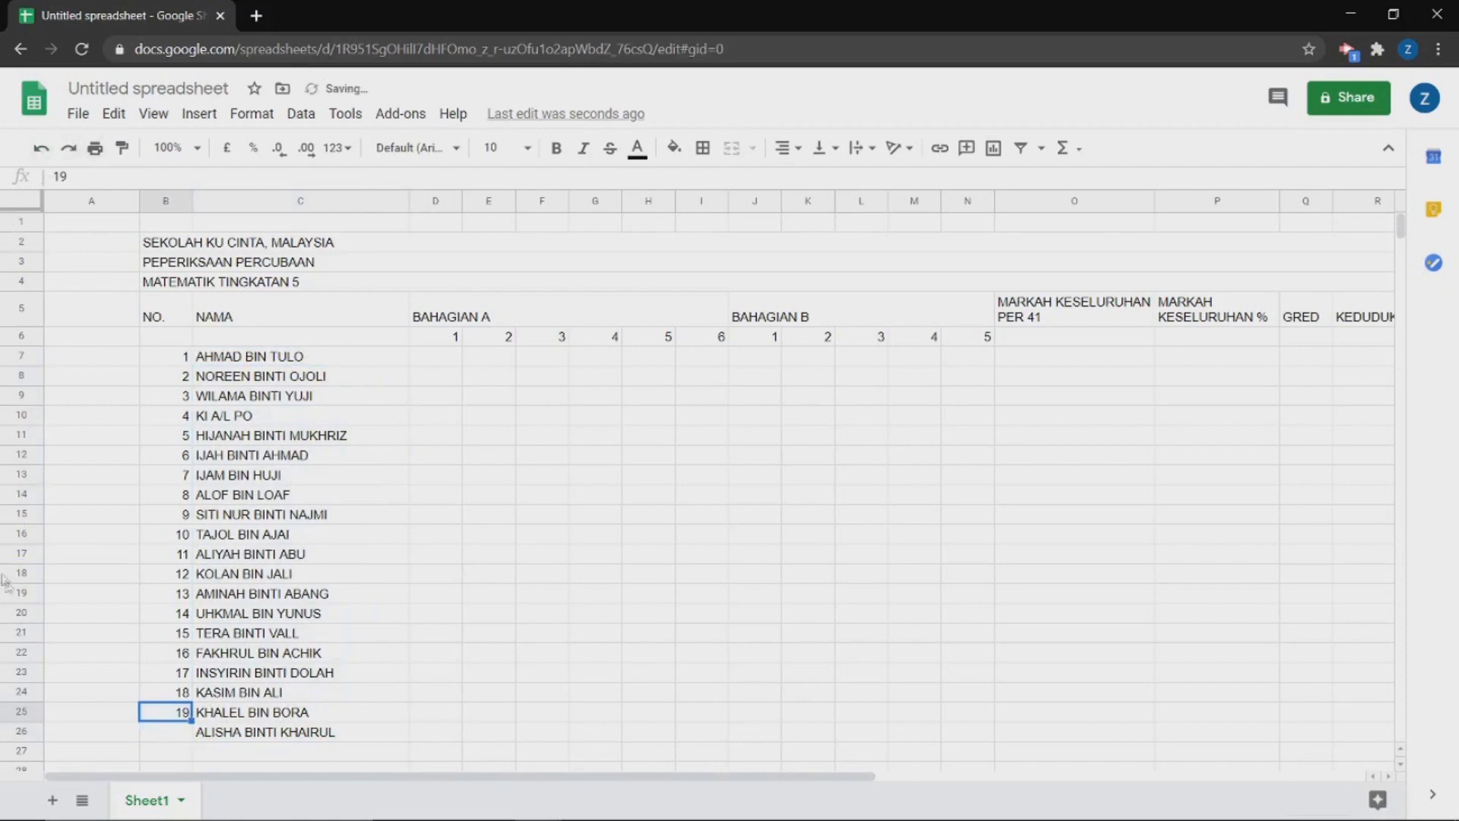
- Extend the NO. series to 20 in cell B26, using several of the preceding numbers as the fill pattern
left_click_drag(167, 673, 191, 739)
left_click(304, 652)
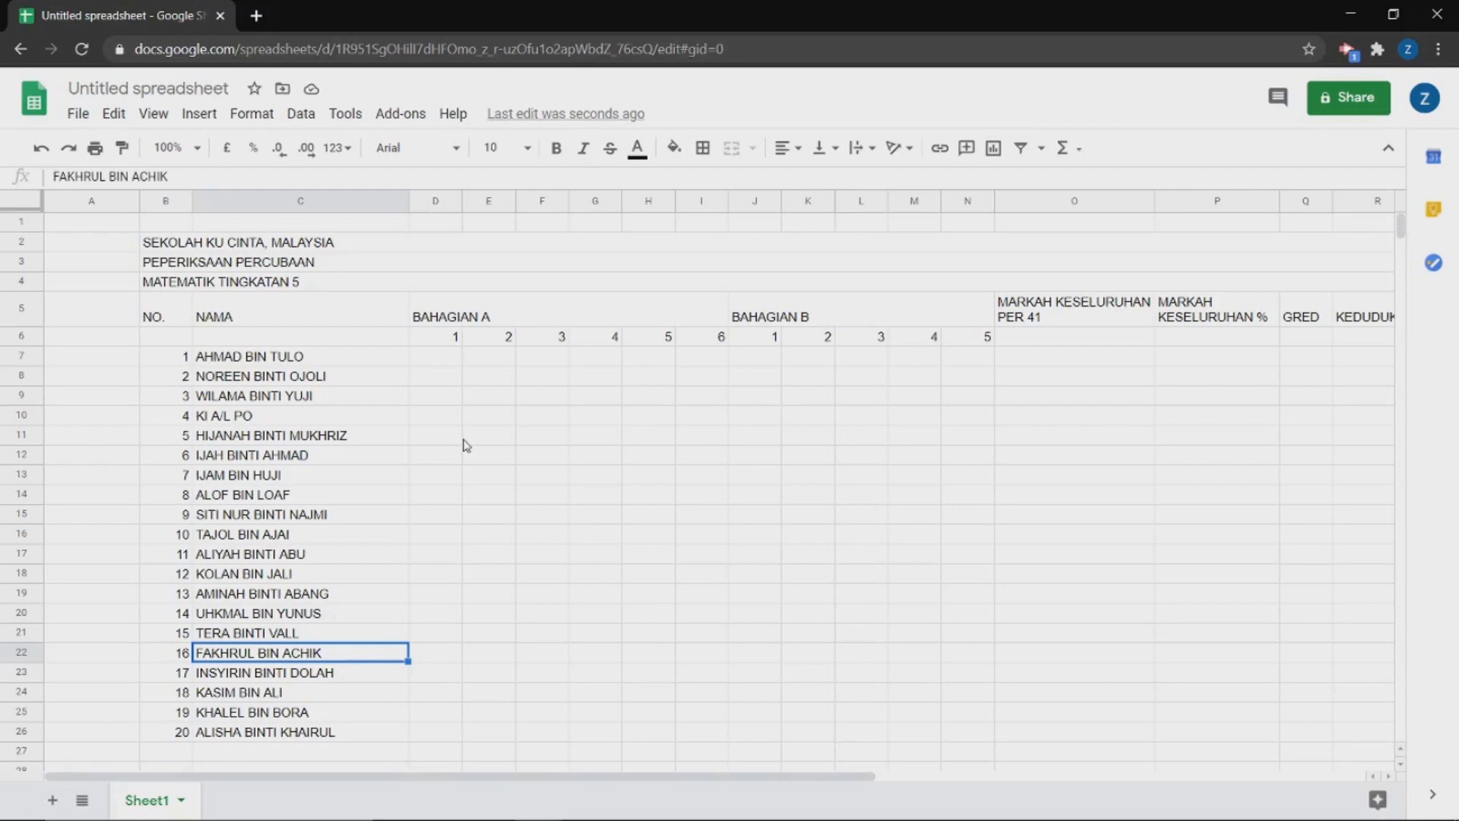
- Add data validation to the BAHAGIAN A mark cells D7:I26 that accepts only numbers between 0 and 1
left_click(455, 361)
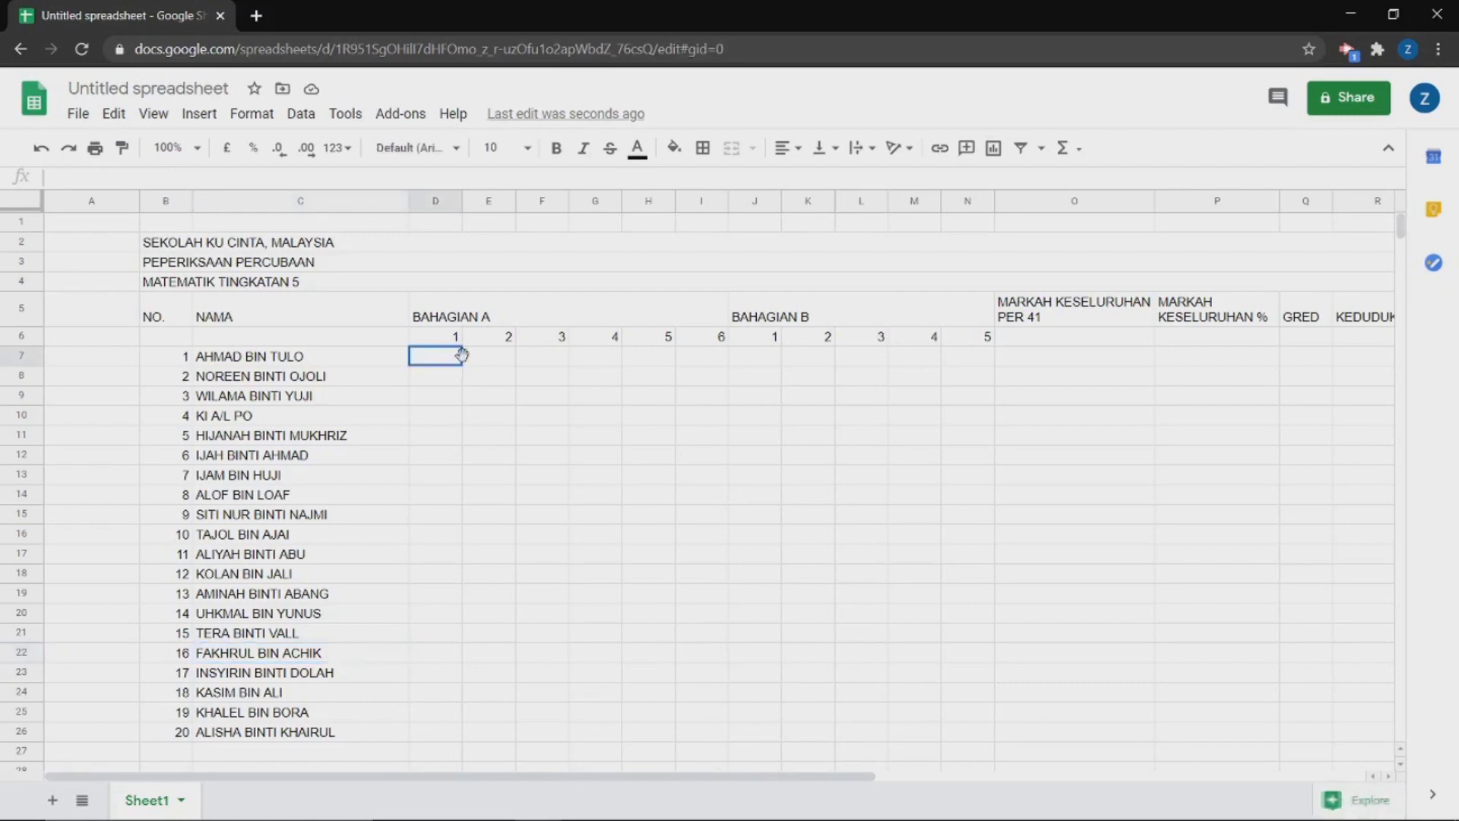
left_click_drag(440, 360, 692, 737)
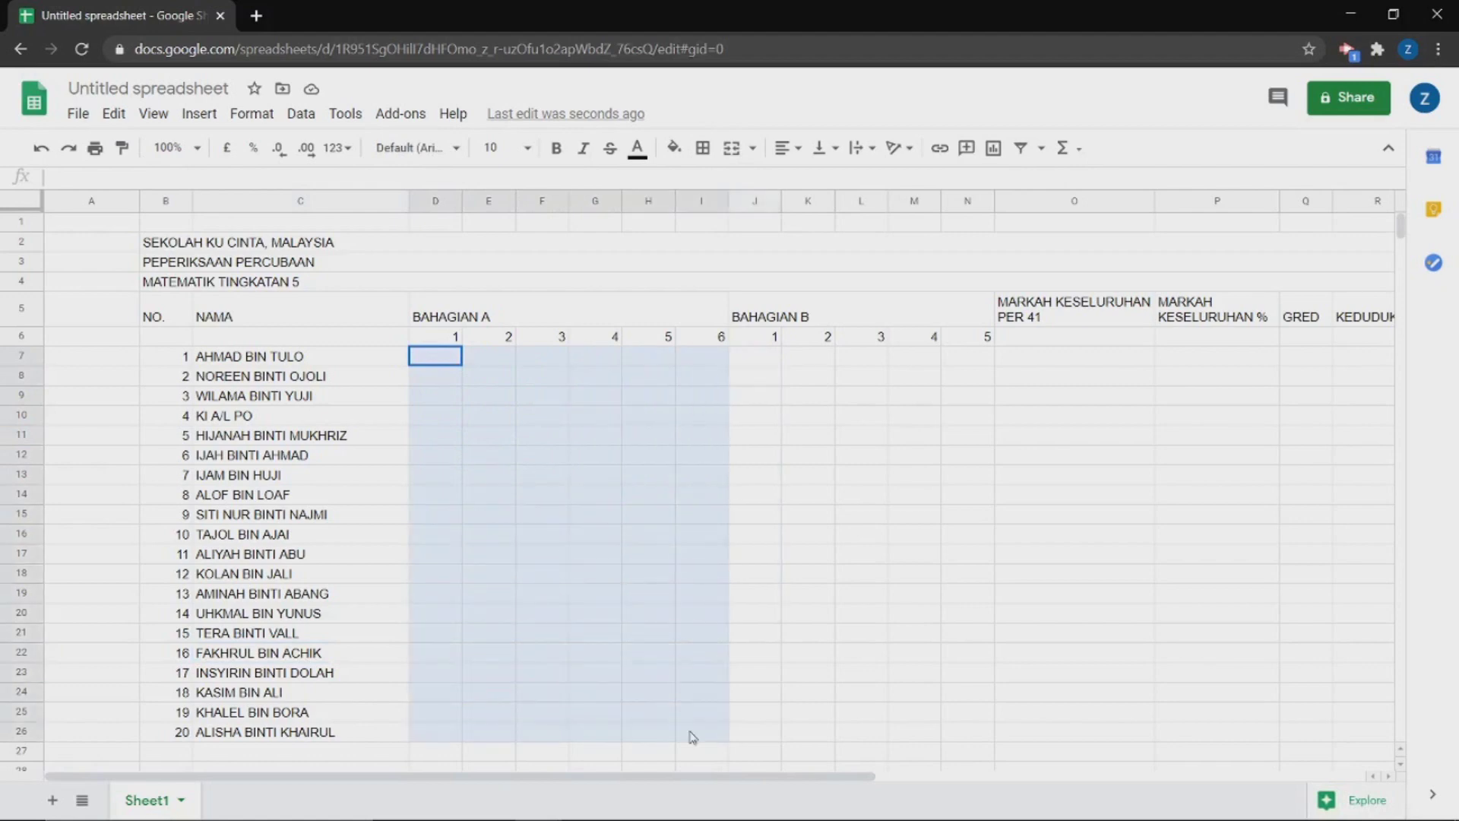
left_click_drag(692, 736, 692, 736)
right_click(595, 565)
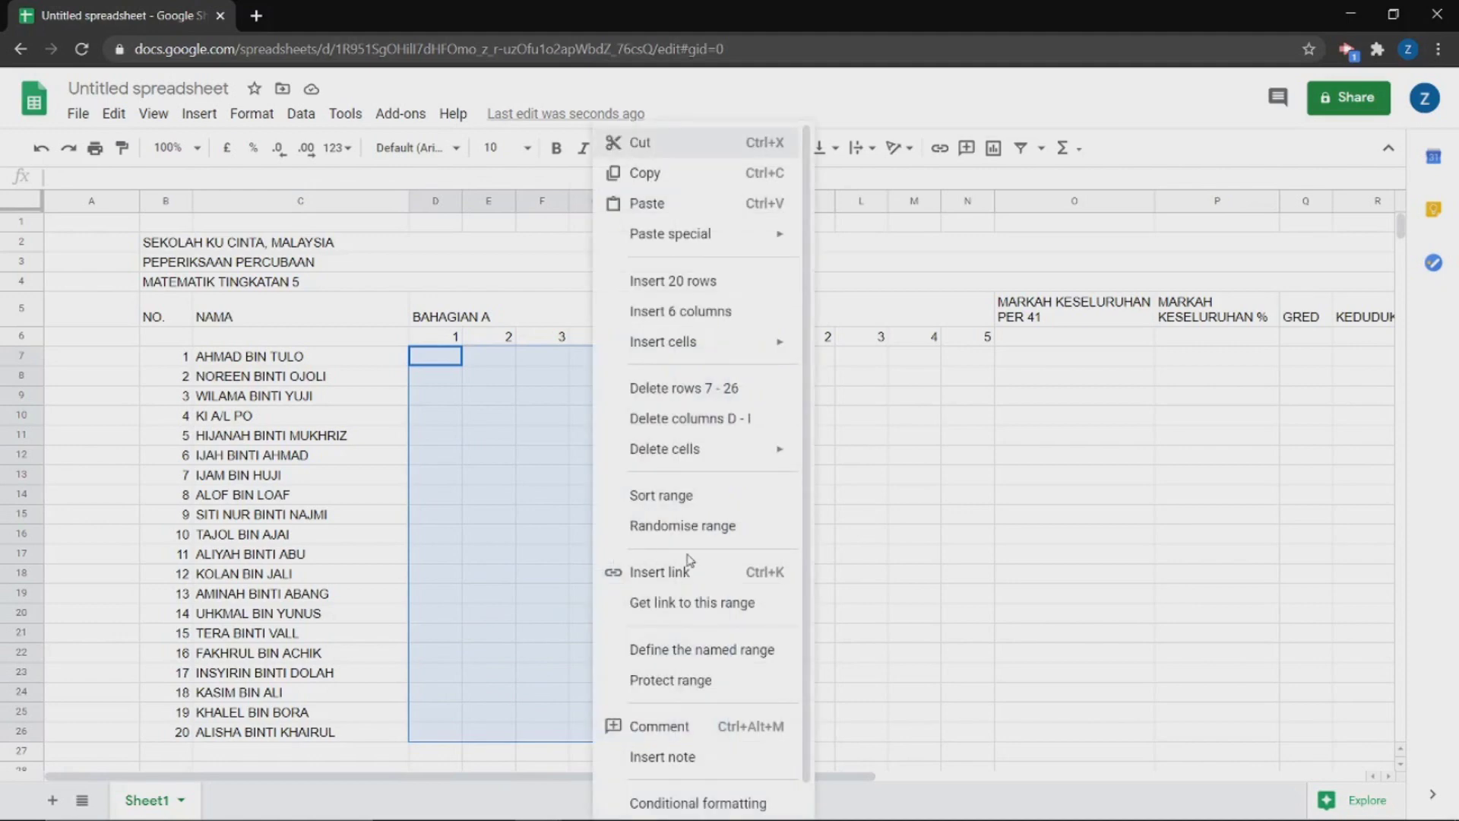
scroll(689, 561, "down", 1)
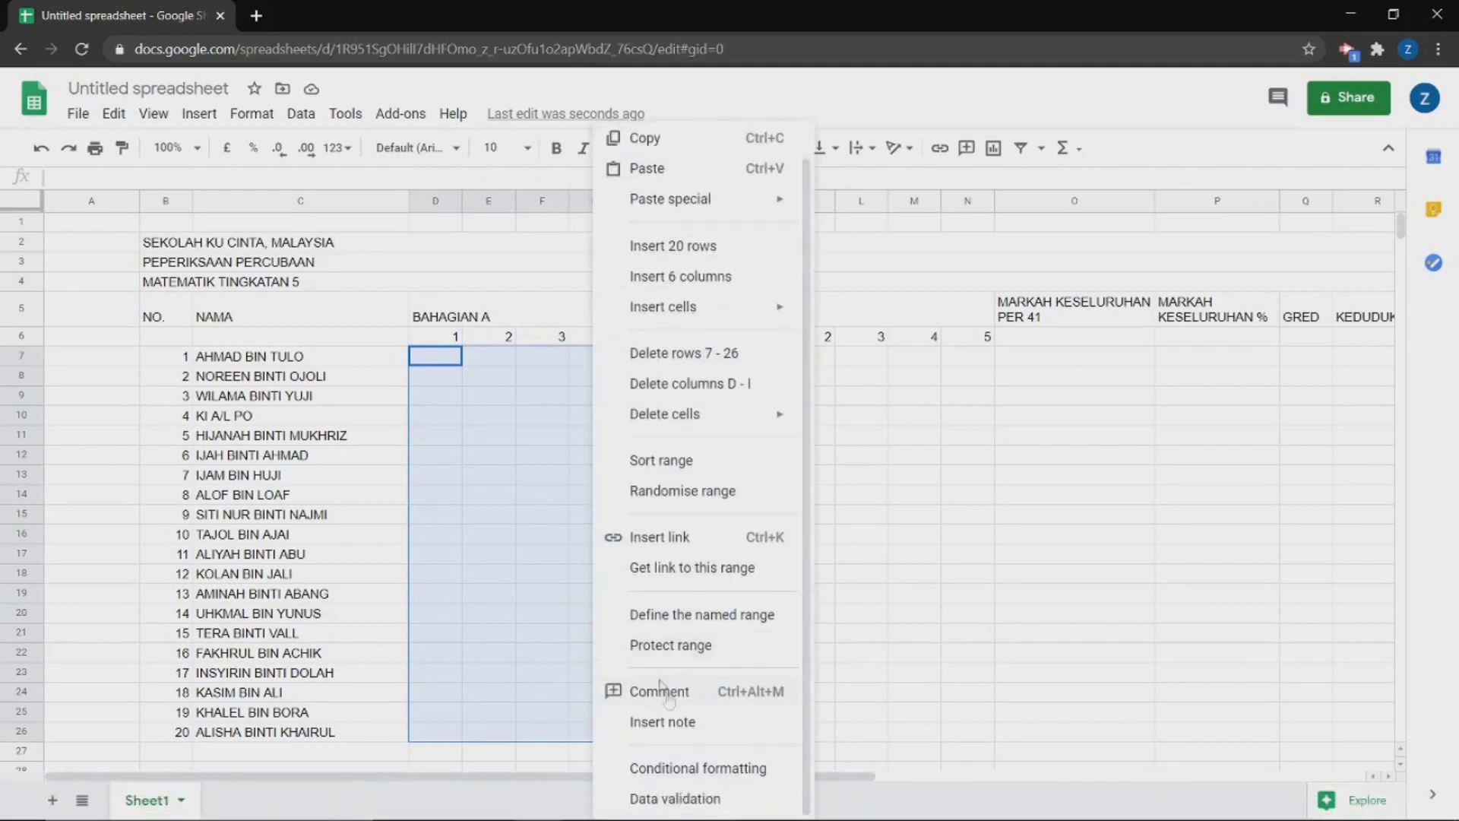
left_click(721, 800)
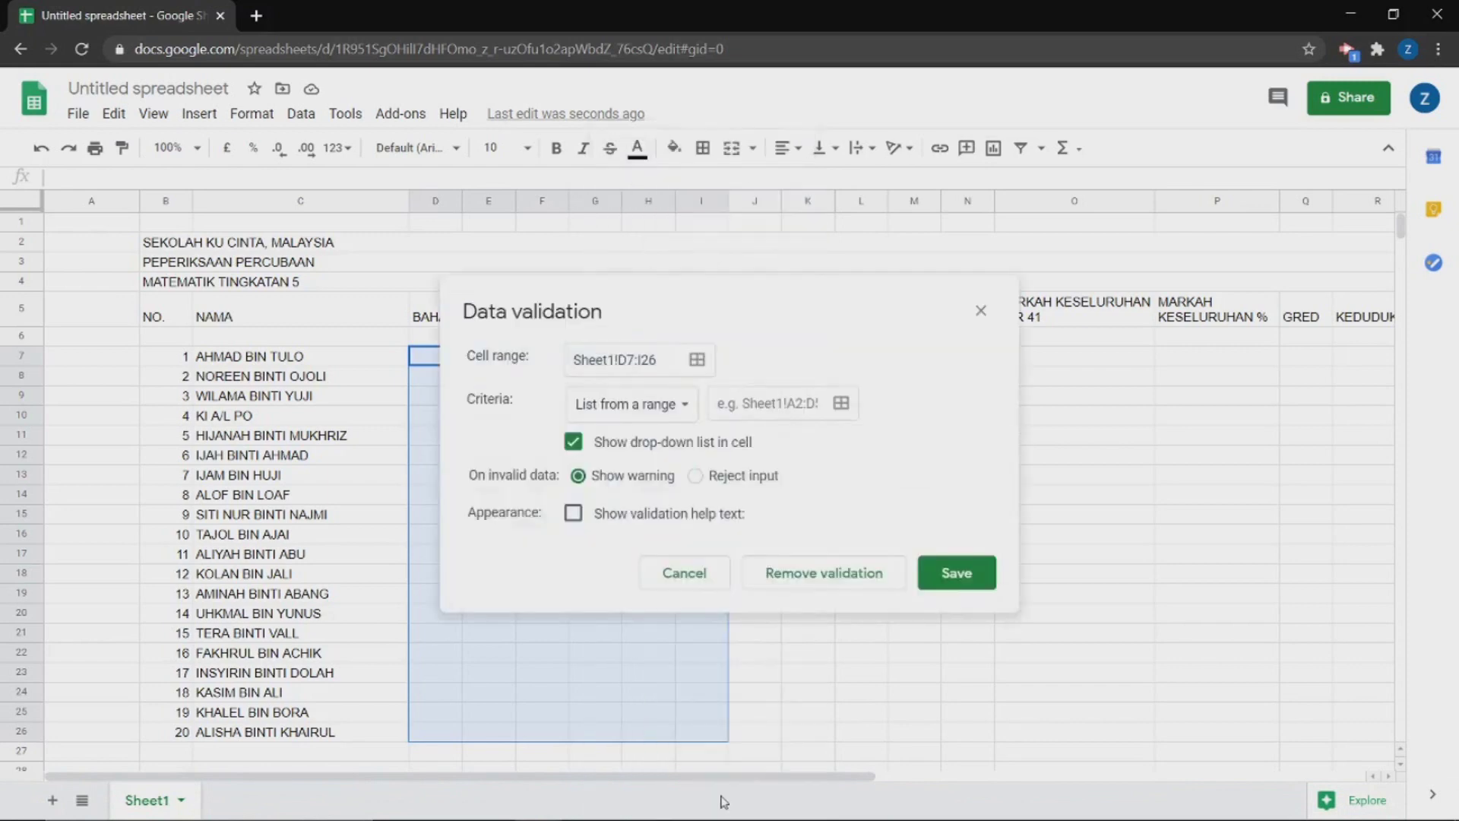
left_click(607, 408)
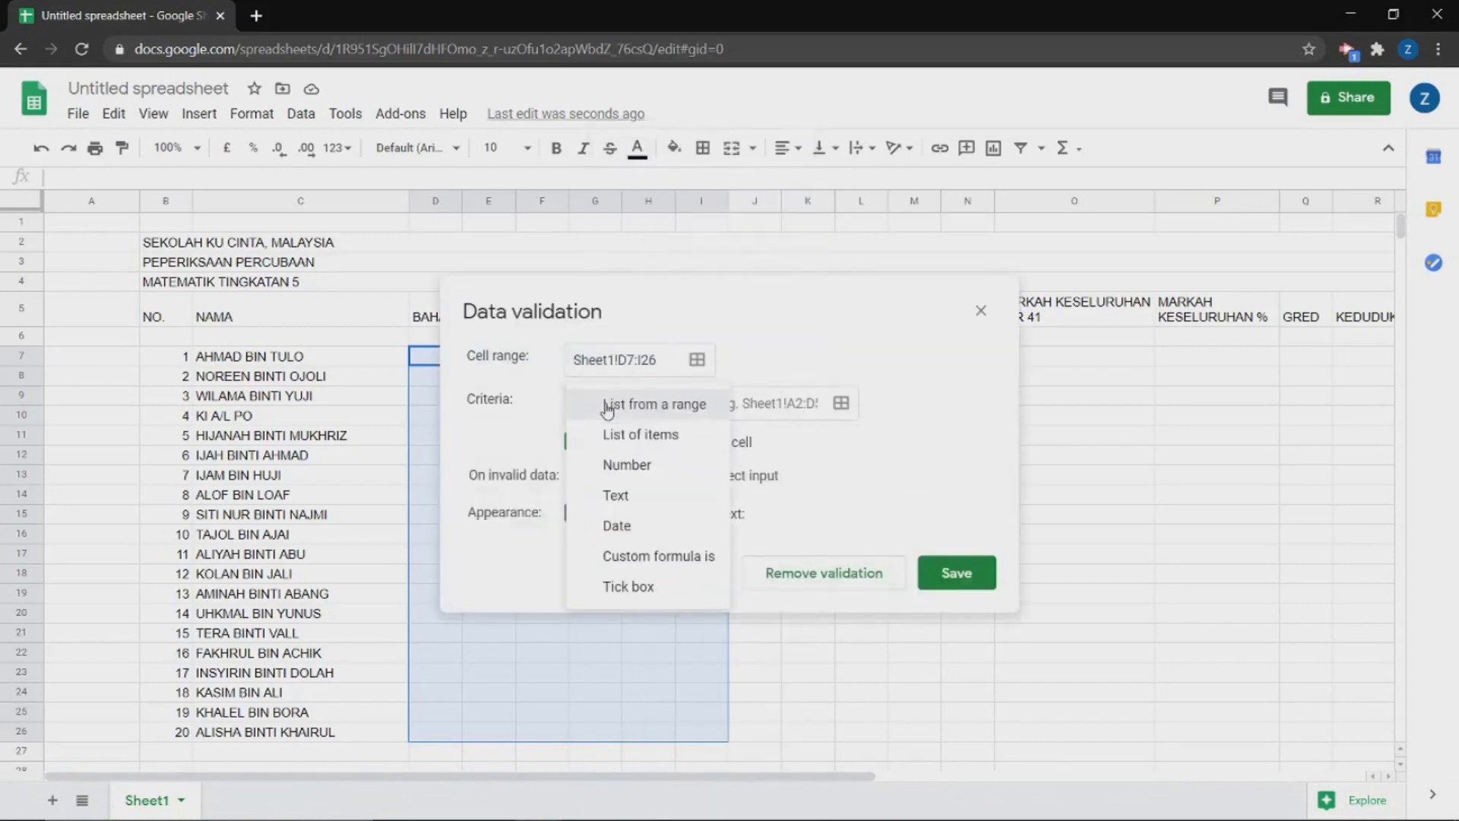
left_click(622, 463)
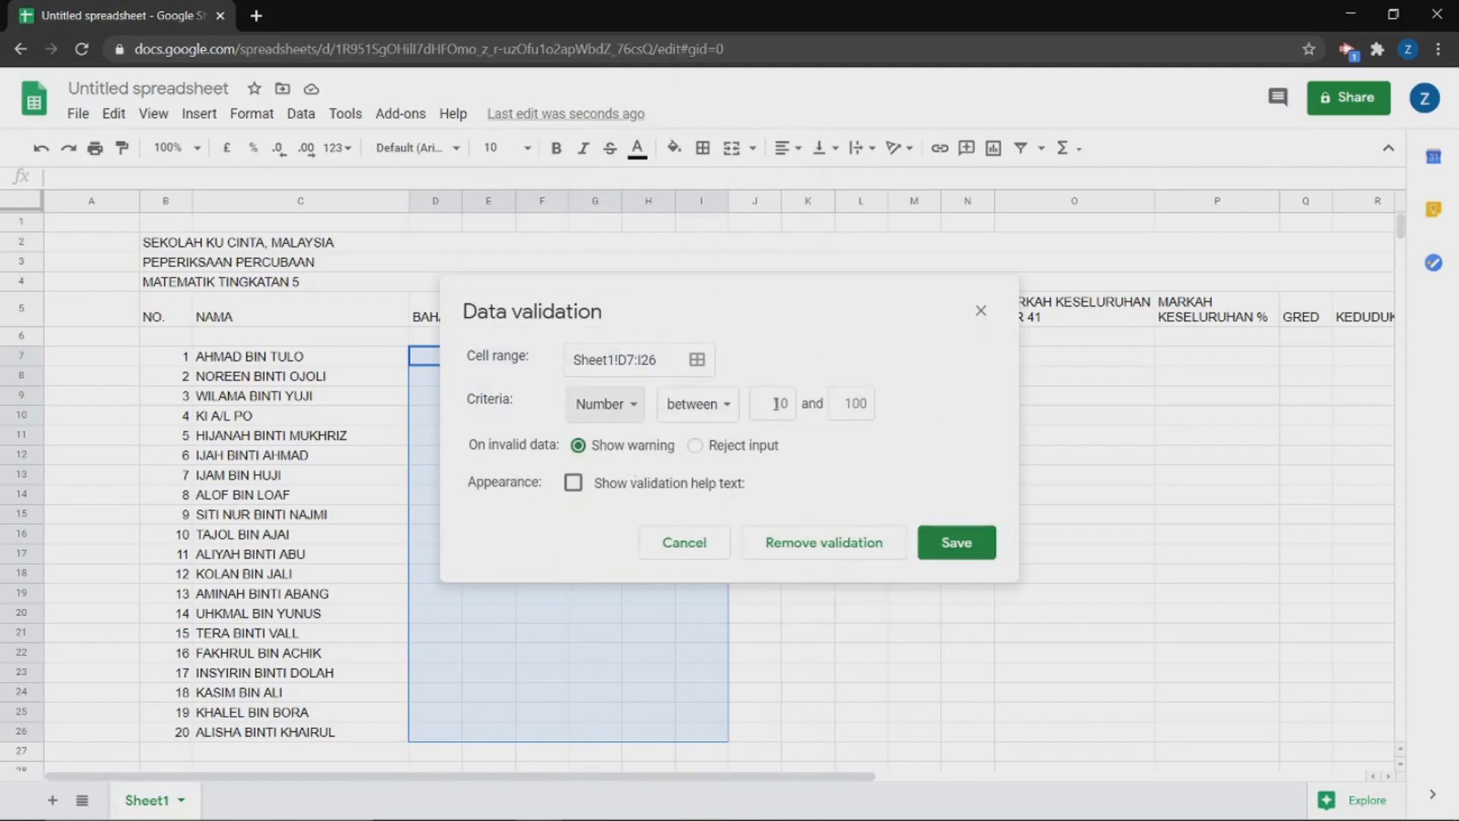
left_click(775, 403)
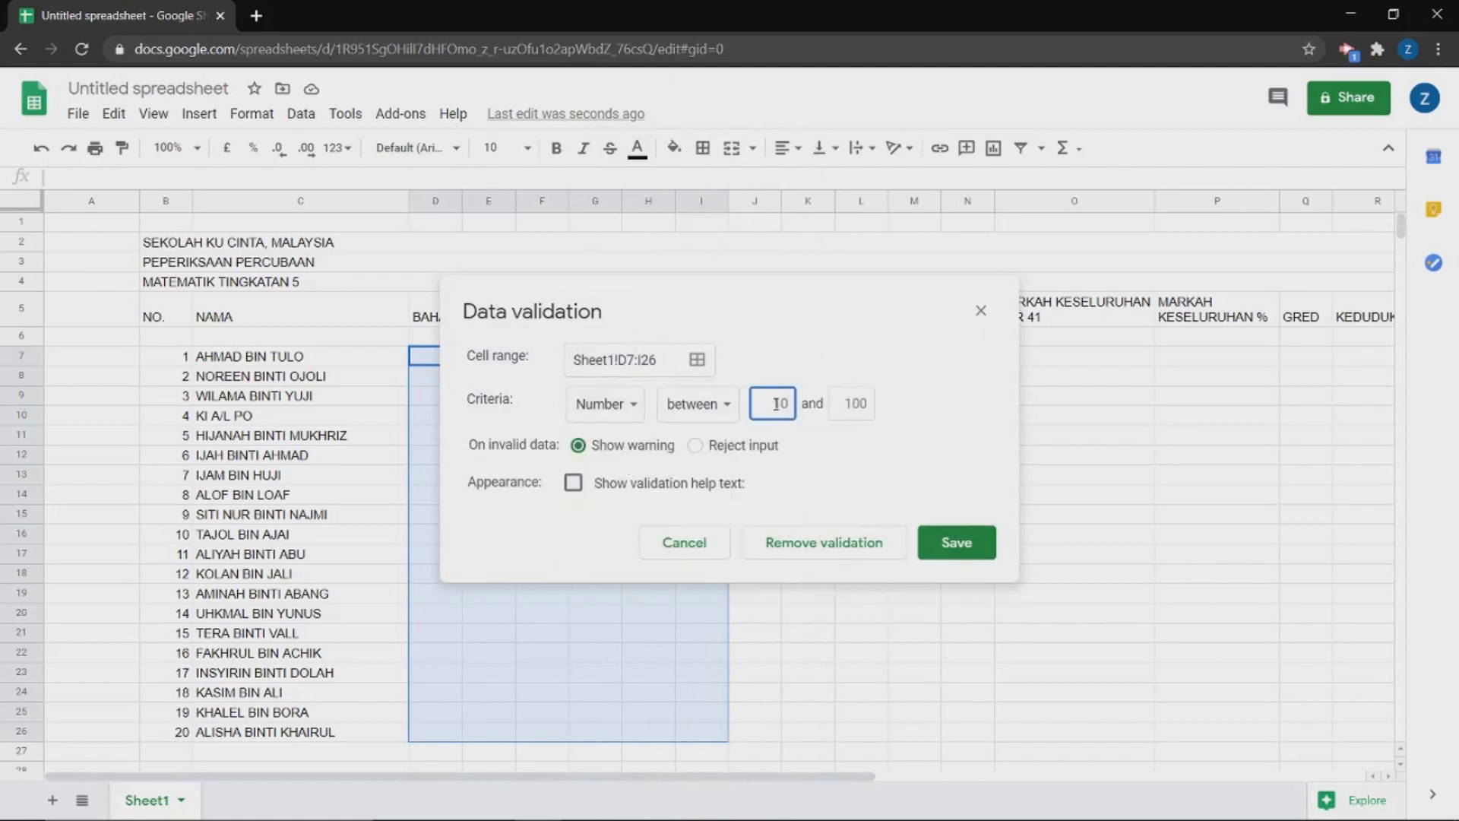
key("BackSpace")
left_click(861, 404)
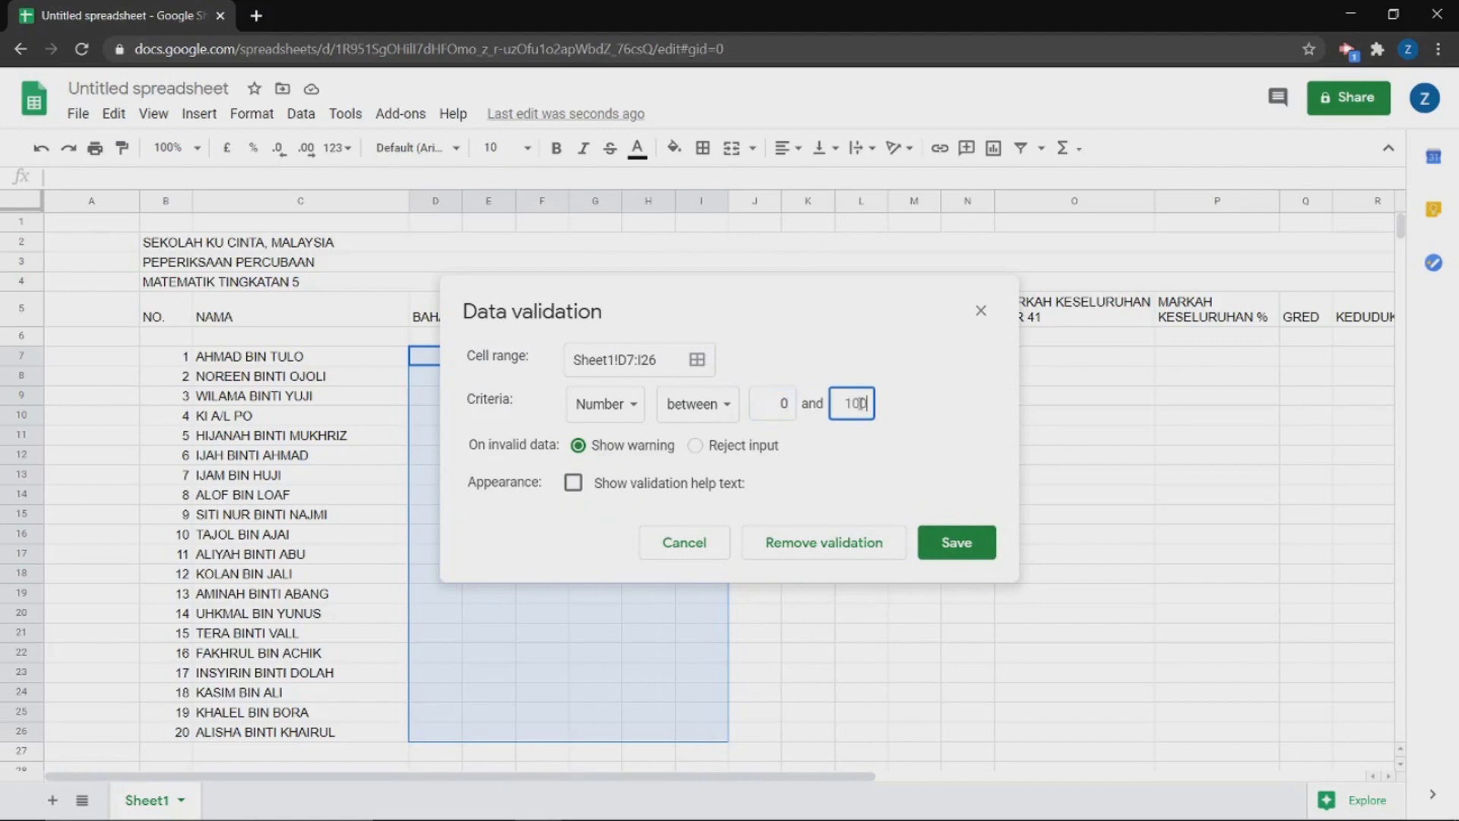
key("BackSpace")
key("BackSpace")
left_click(957, 543)
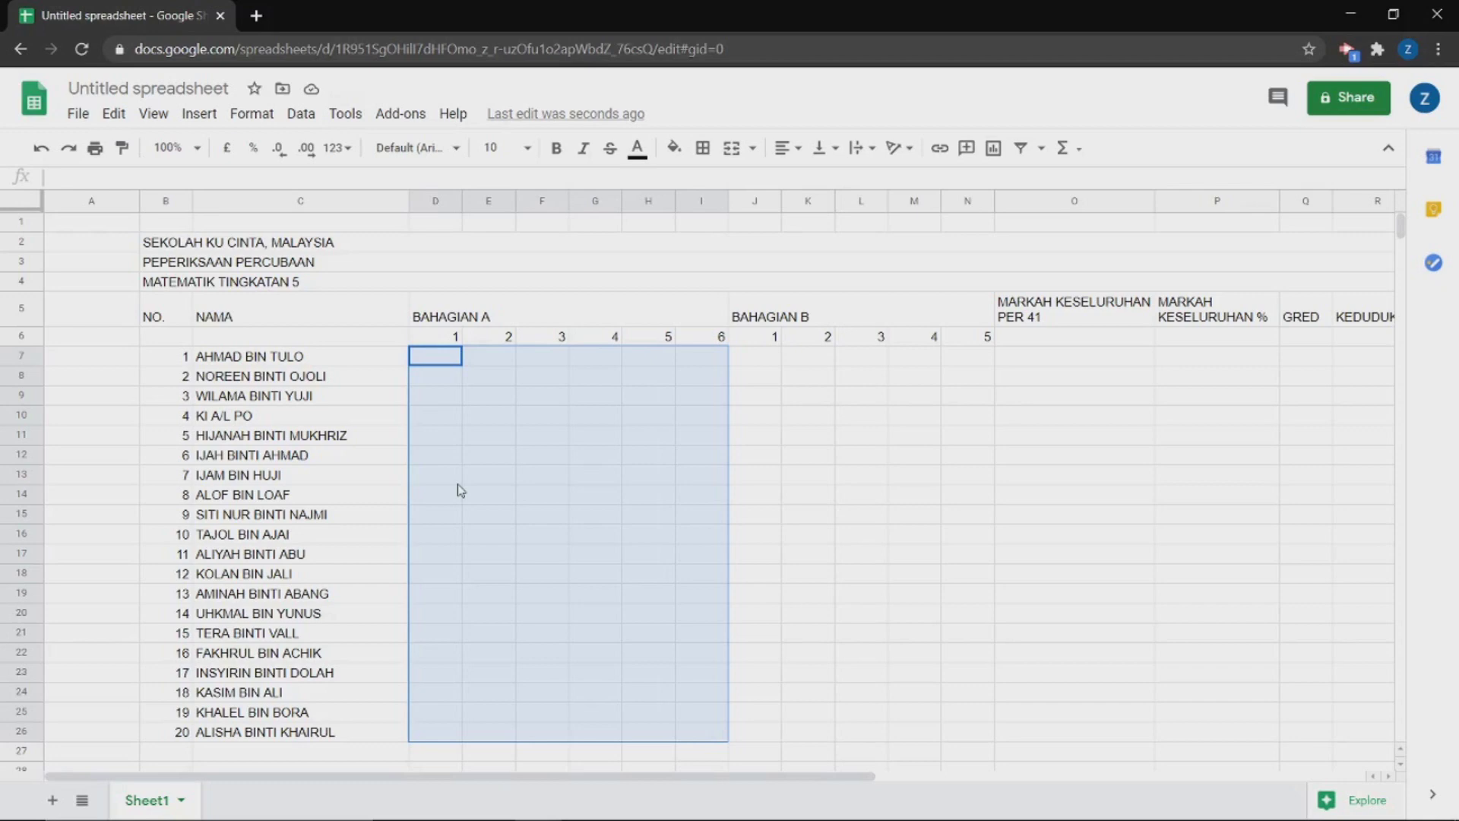
- Test the BAHAGIAN A validation rule by entering 2 in cell D9, and replace that entry with 1
left_click(432, 386)
type("2")
left_click(507, 454)
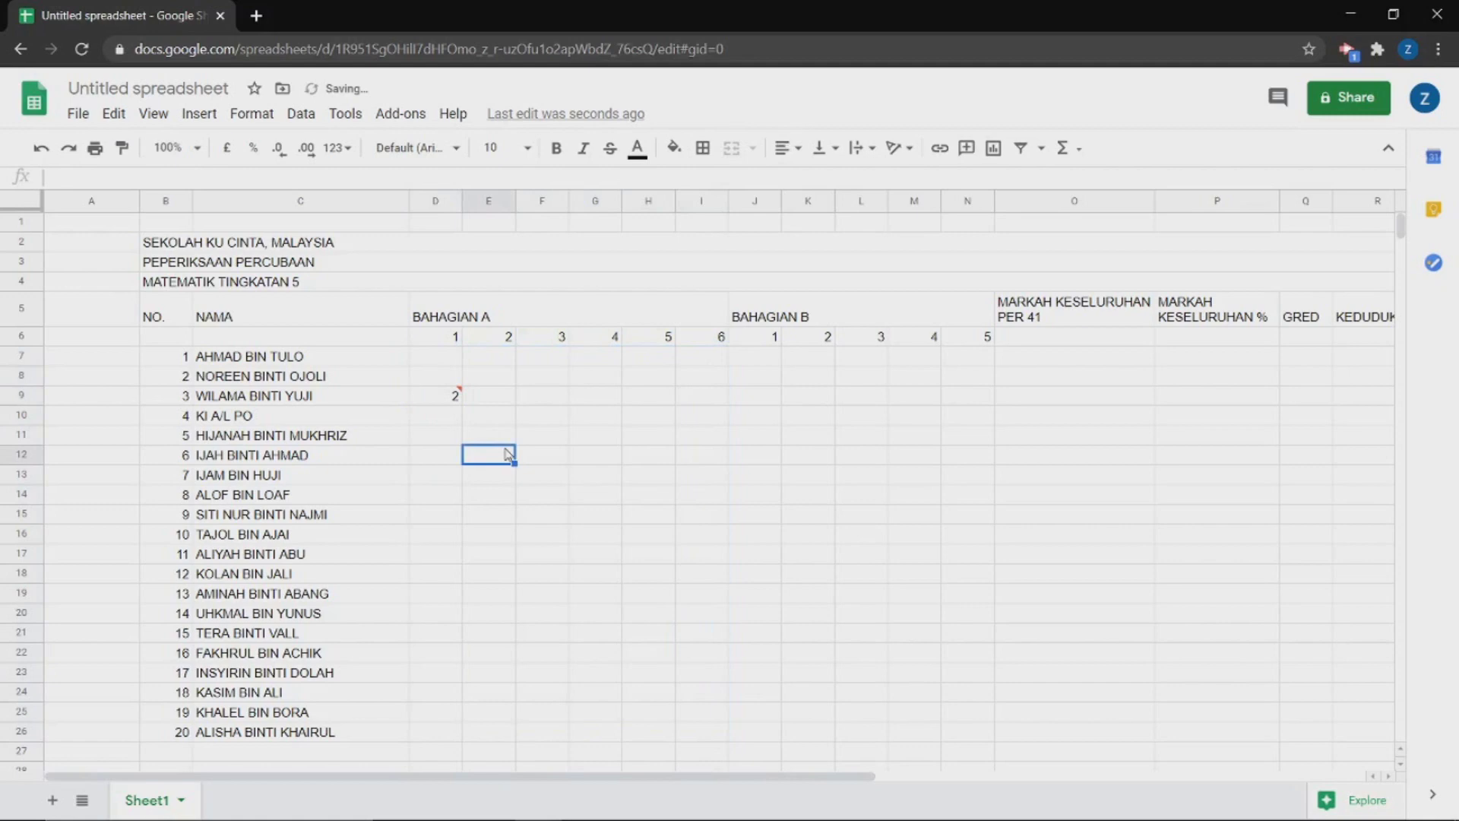
left_click(457, 383)
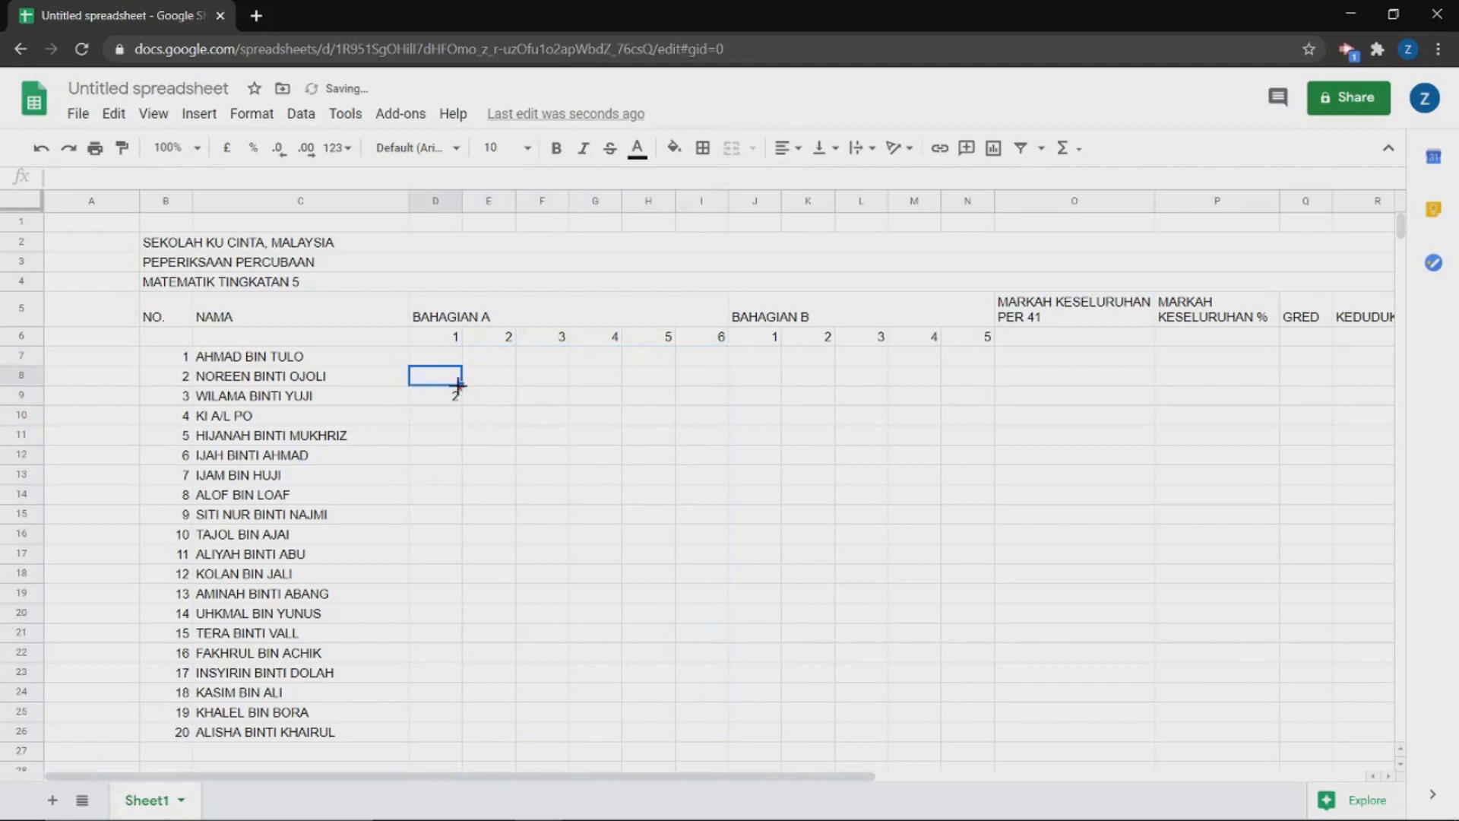
left_click(456, 390)
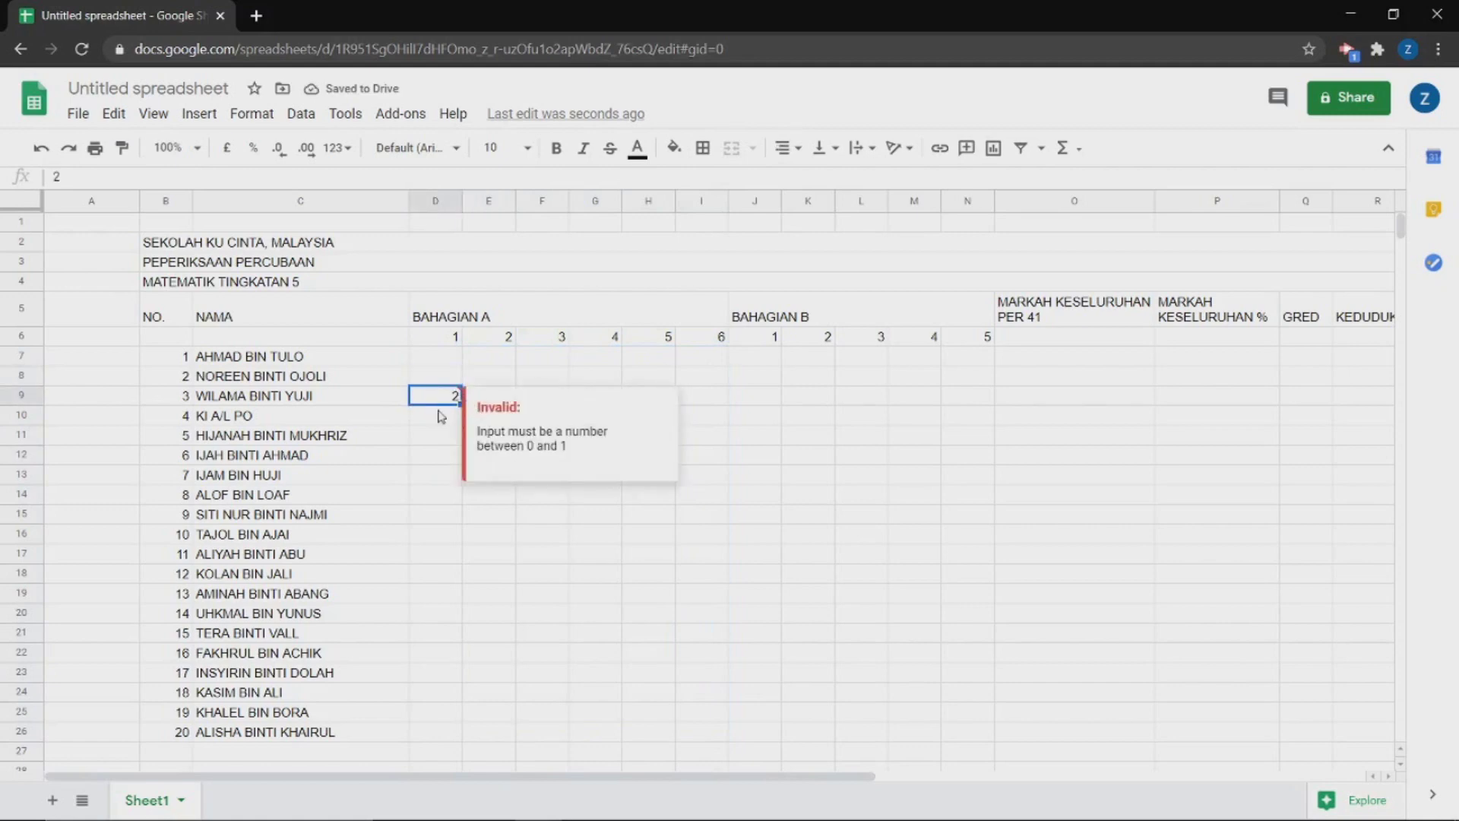
type("1")
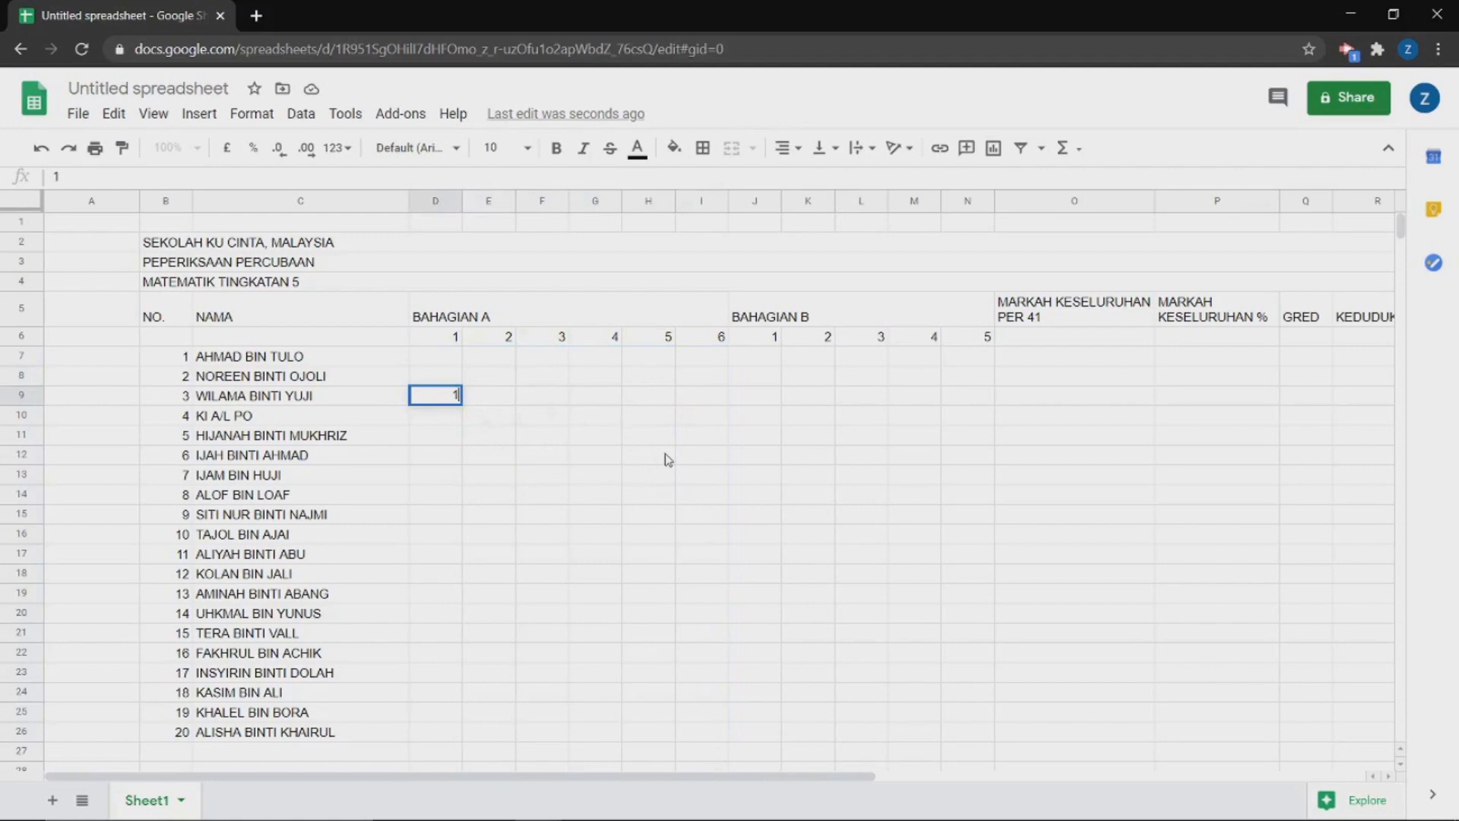
- Add data validation to the BAHAGIAN B mark cells J7:N26 that accepts only numbers between 0 and 7
left_click_drag(738, 363, 976, 736)
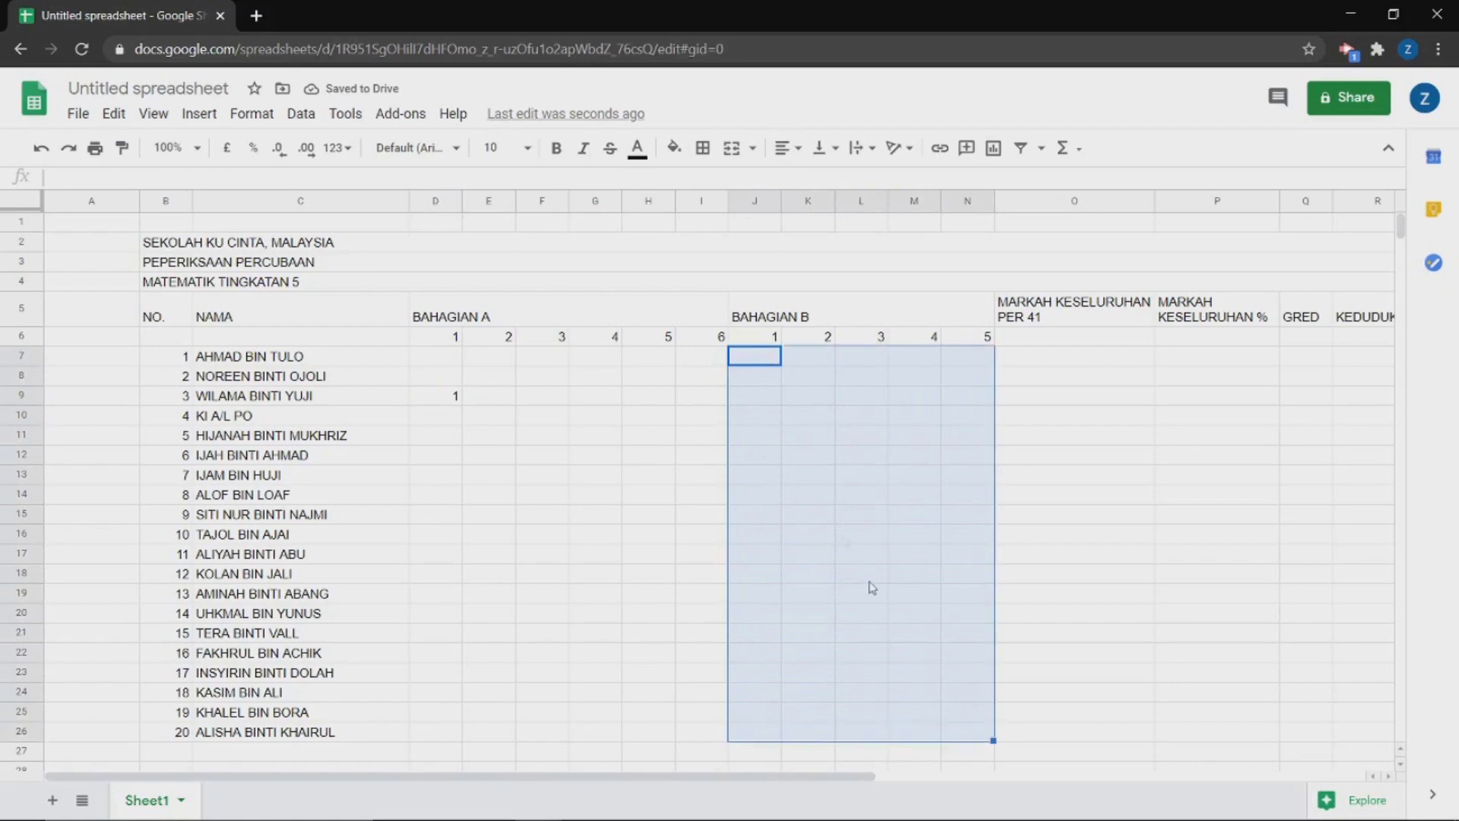
right_click(833, 502)
scroll(885, 524, "down", 2)
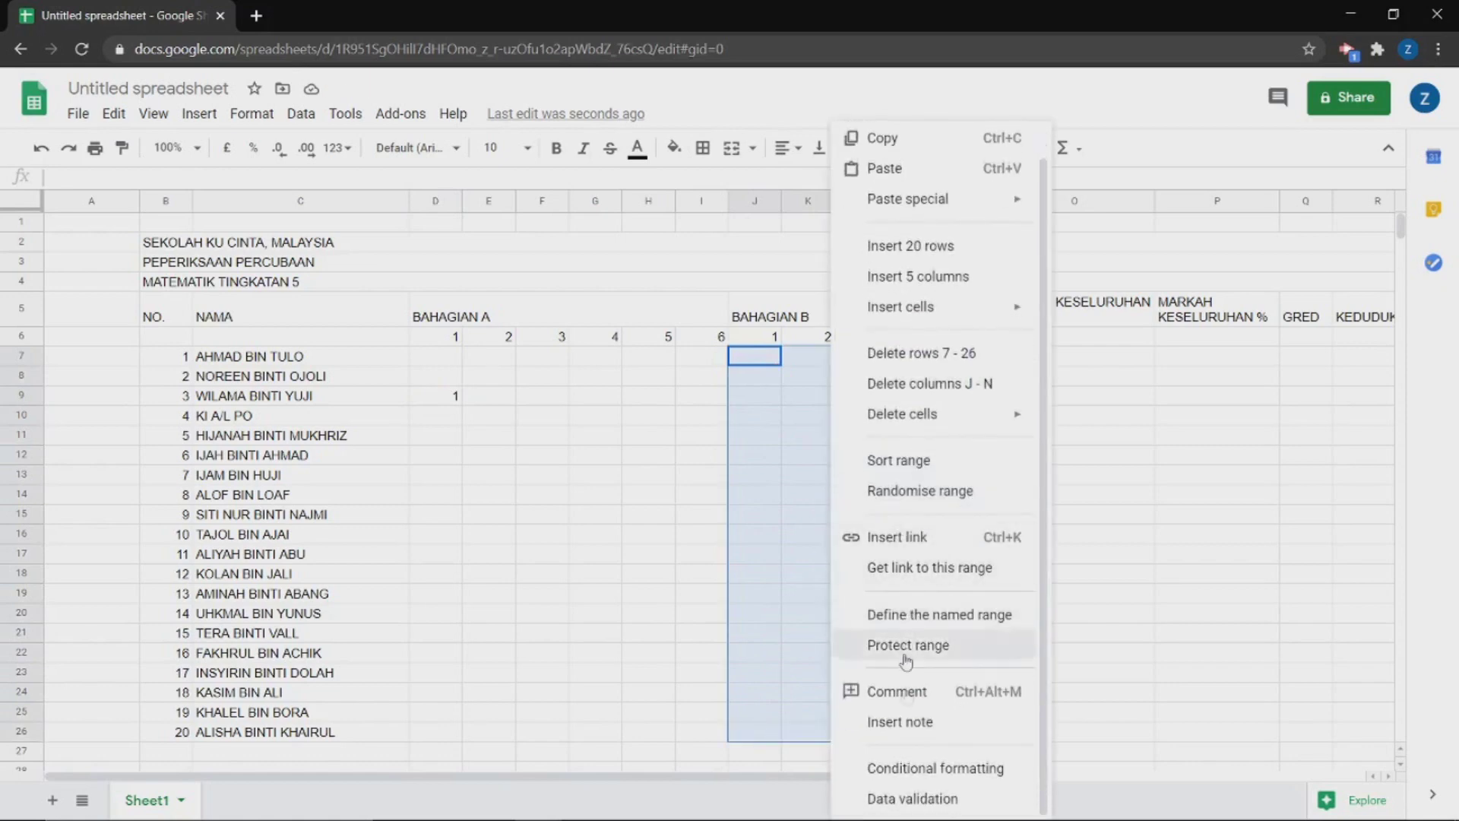
left_click(910, 792)
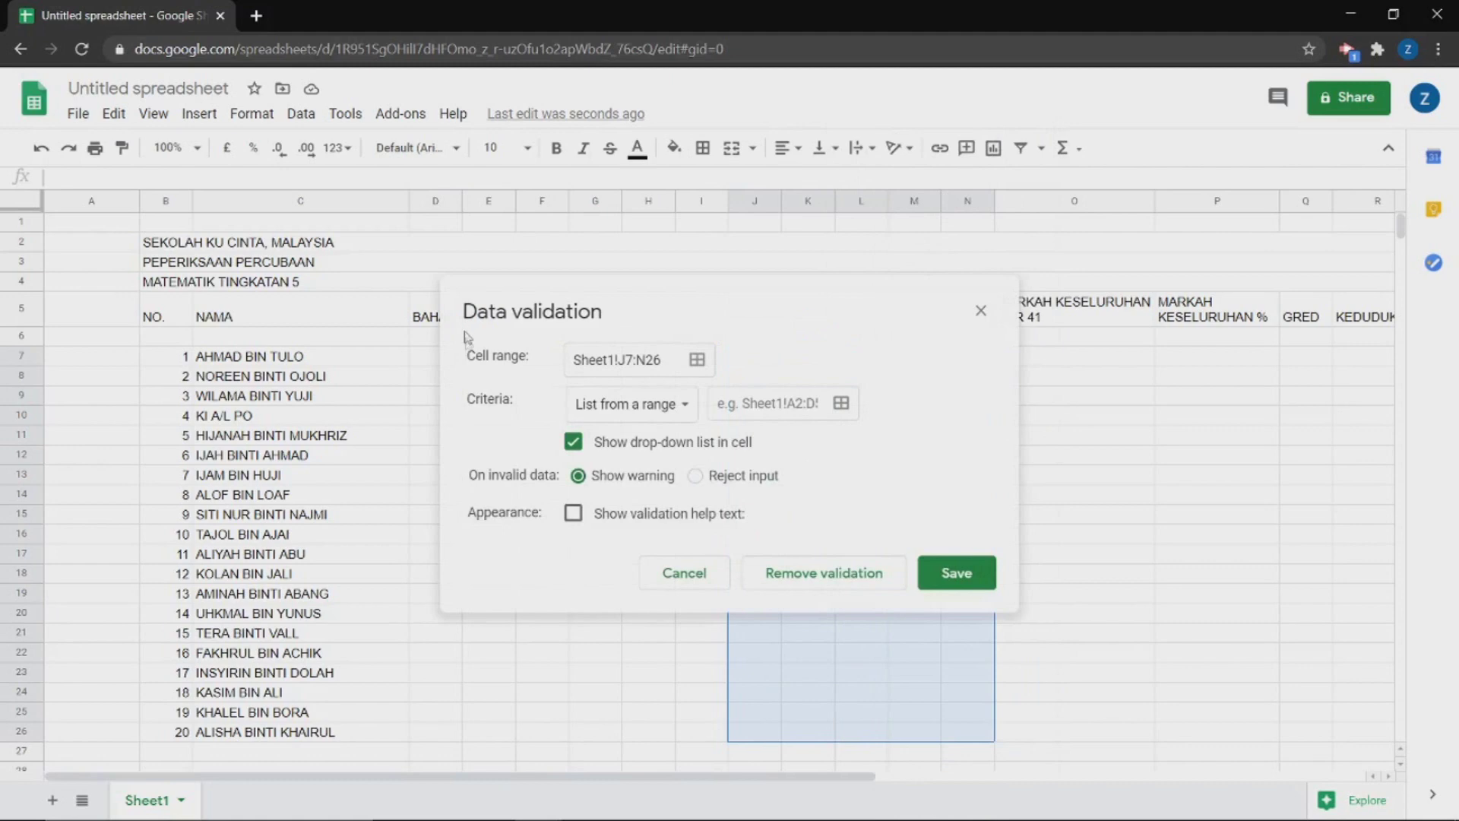
left_click(608, 414)
left_click(658, 471)
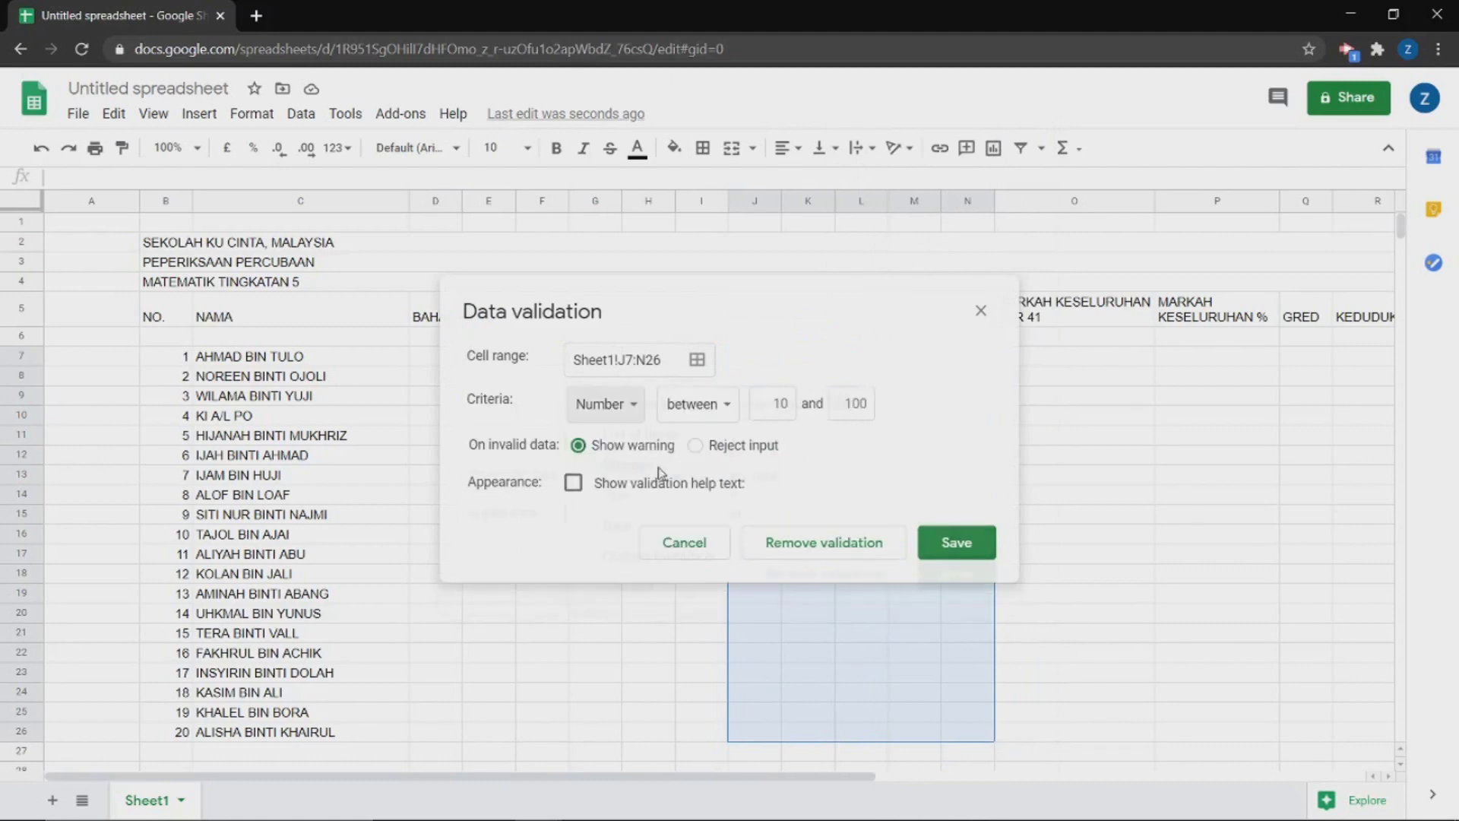
left_click(769, 408)
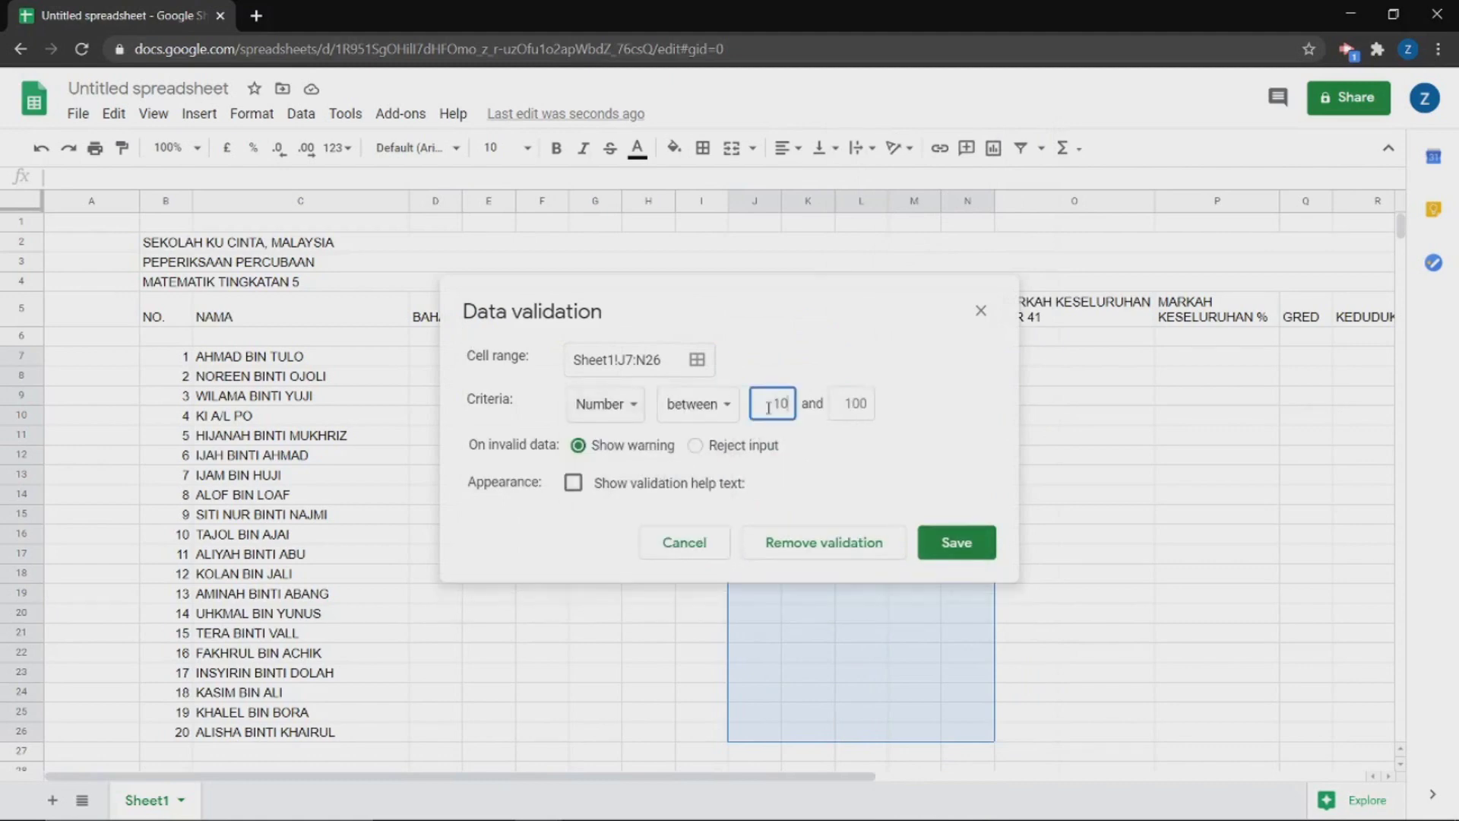
type("0")
left_click(854, 404)
type("100")
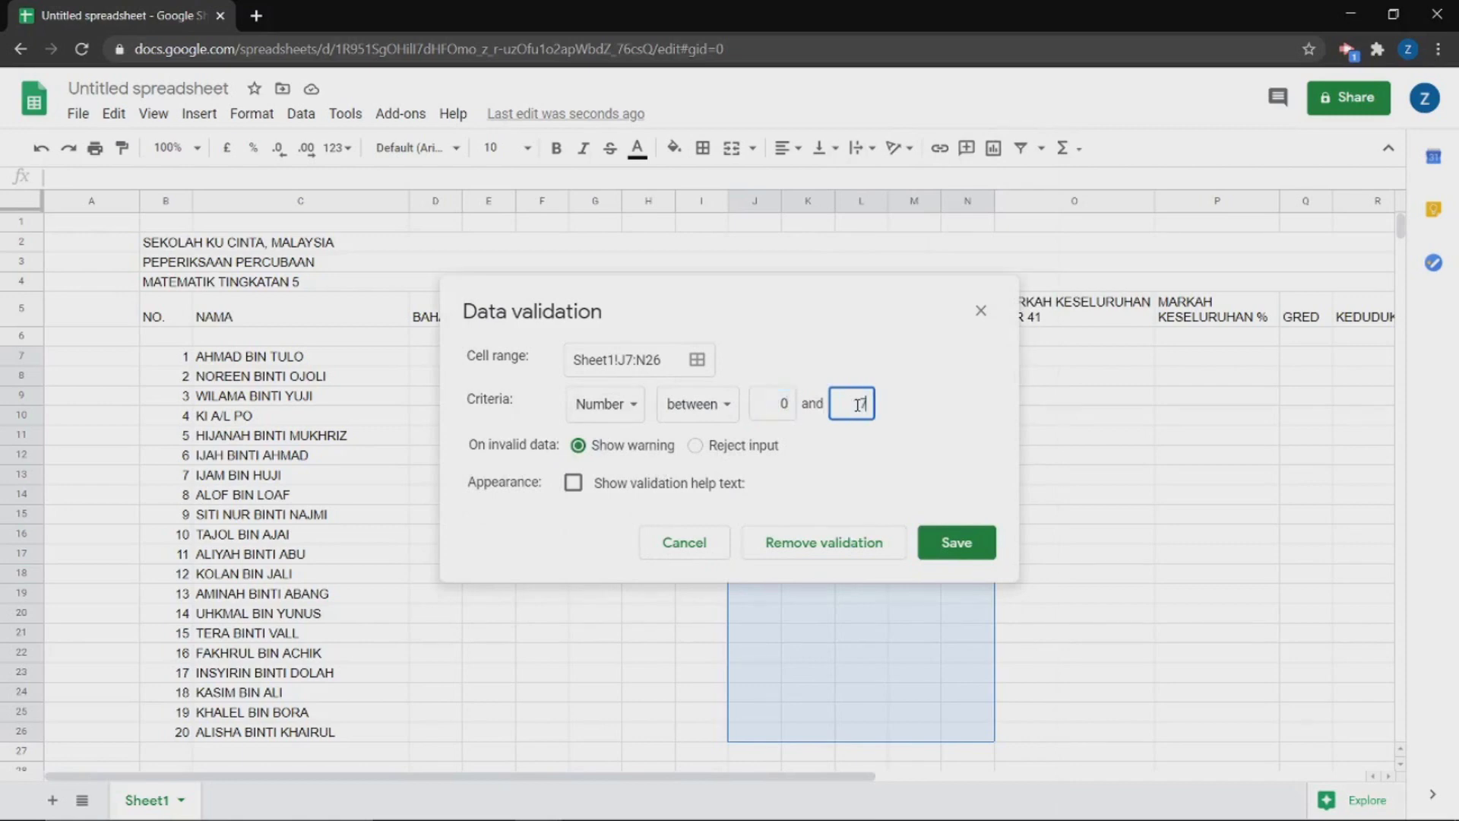
left_click(954, 543)
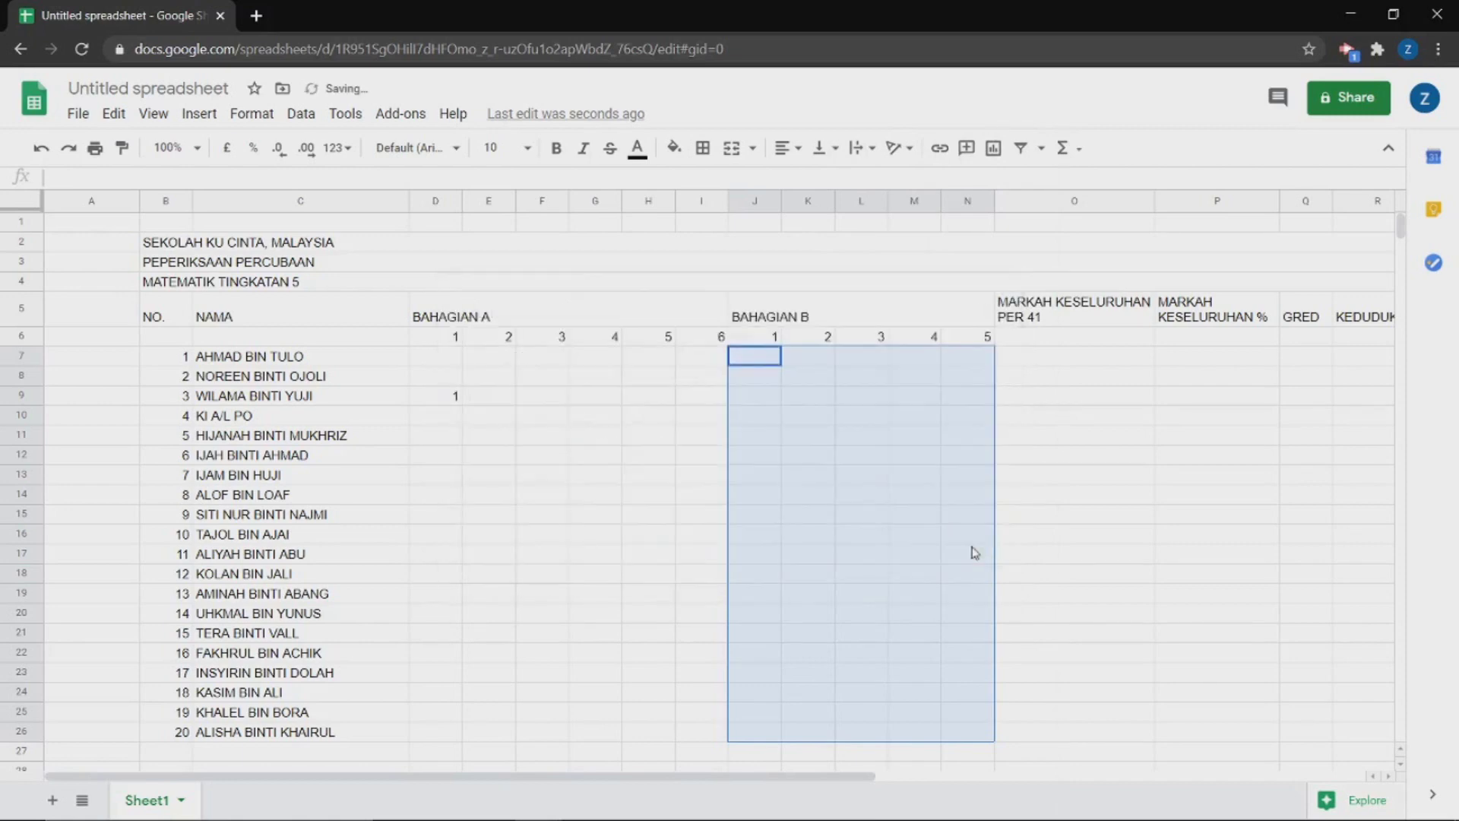
left_click(867, 577)
left_click(536, 494)
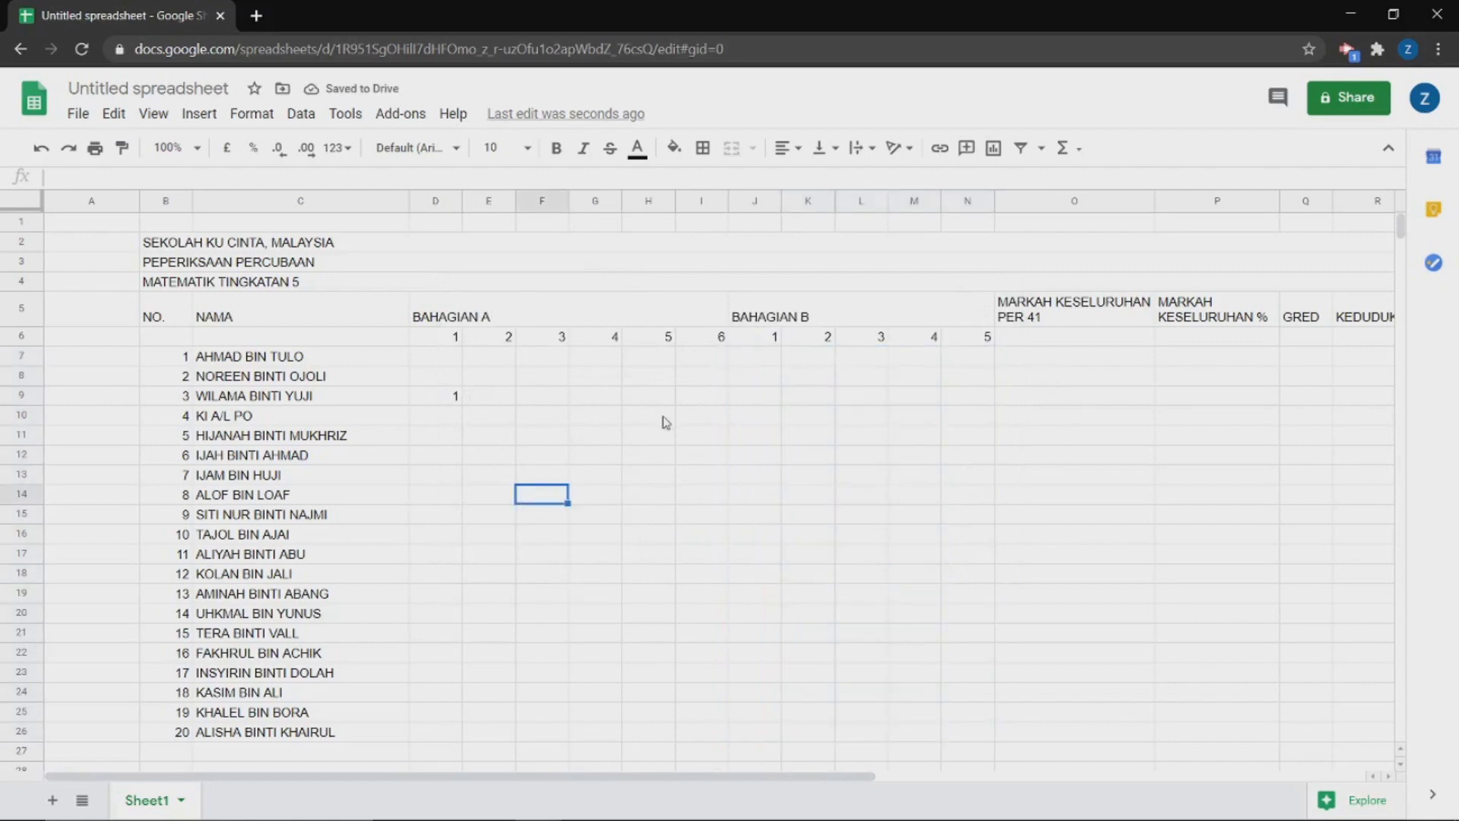
left_click(448, 396)
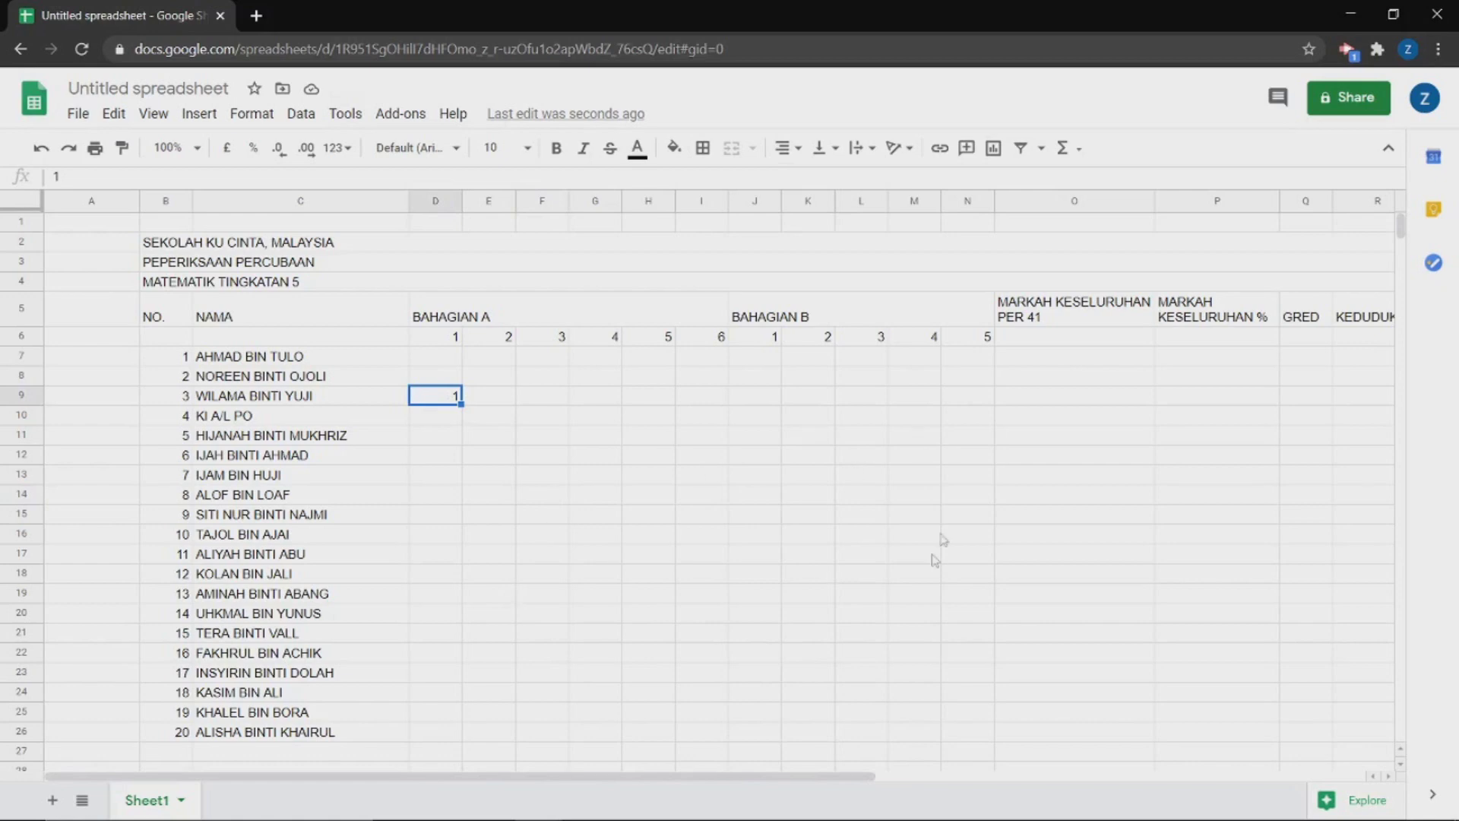
- Switch to the COMMUNITY SERVICE spreadsheet and copy the Section A and Section B marks in D5:N24 of the DATA sheet
mouse_move(544, 807)
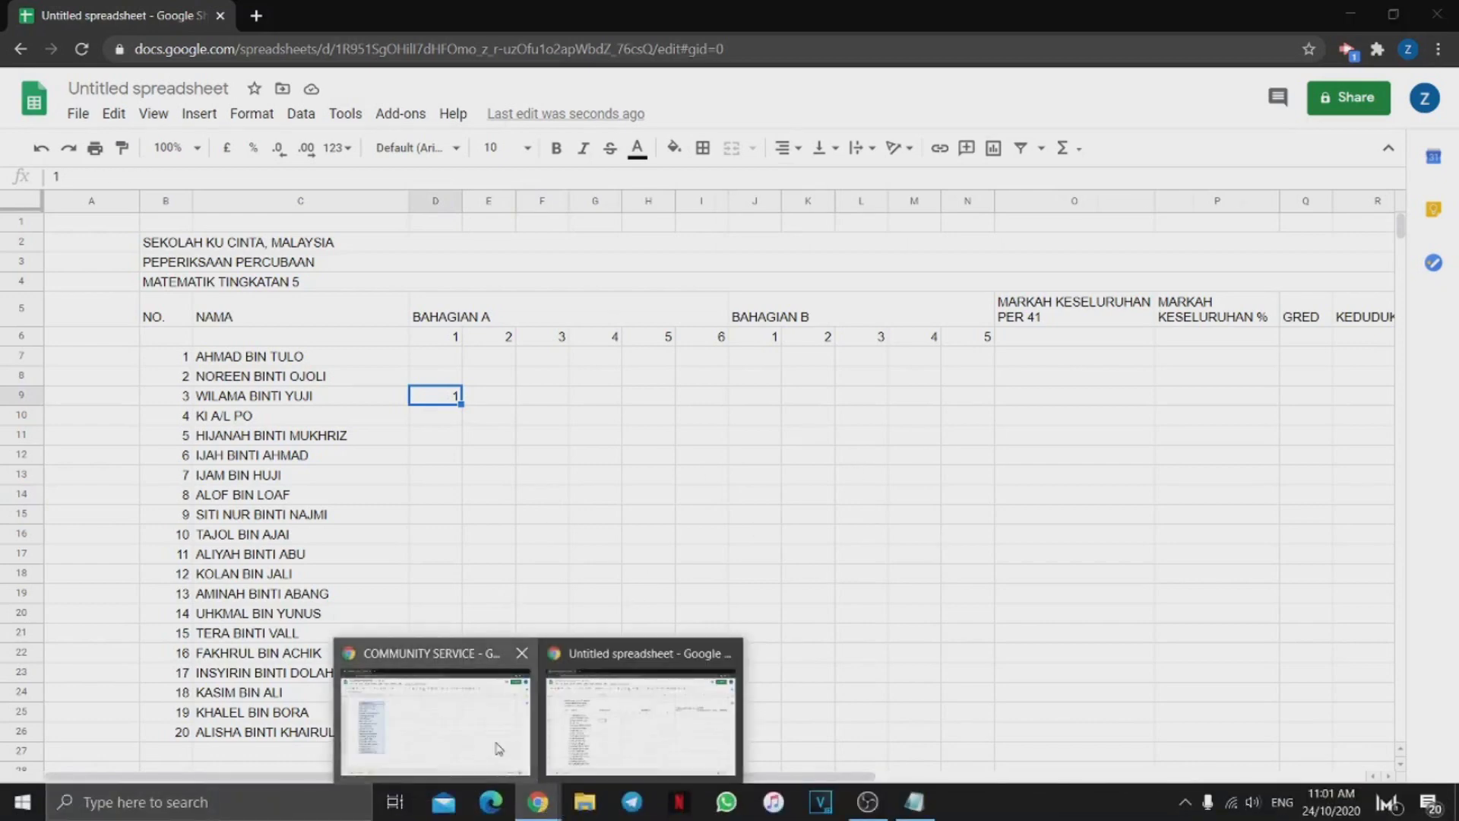
left_click(502, 749)
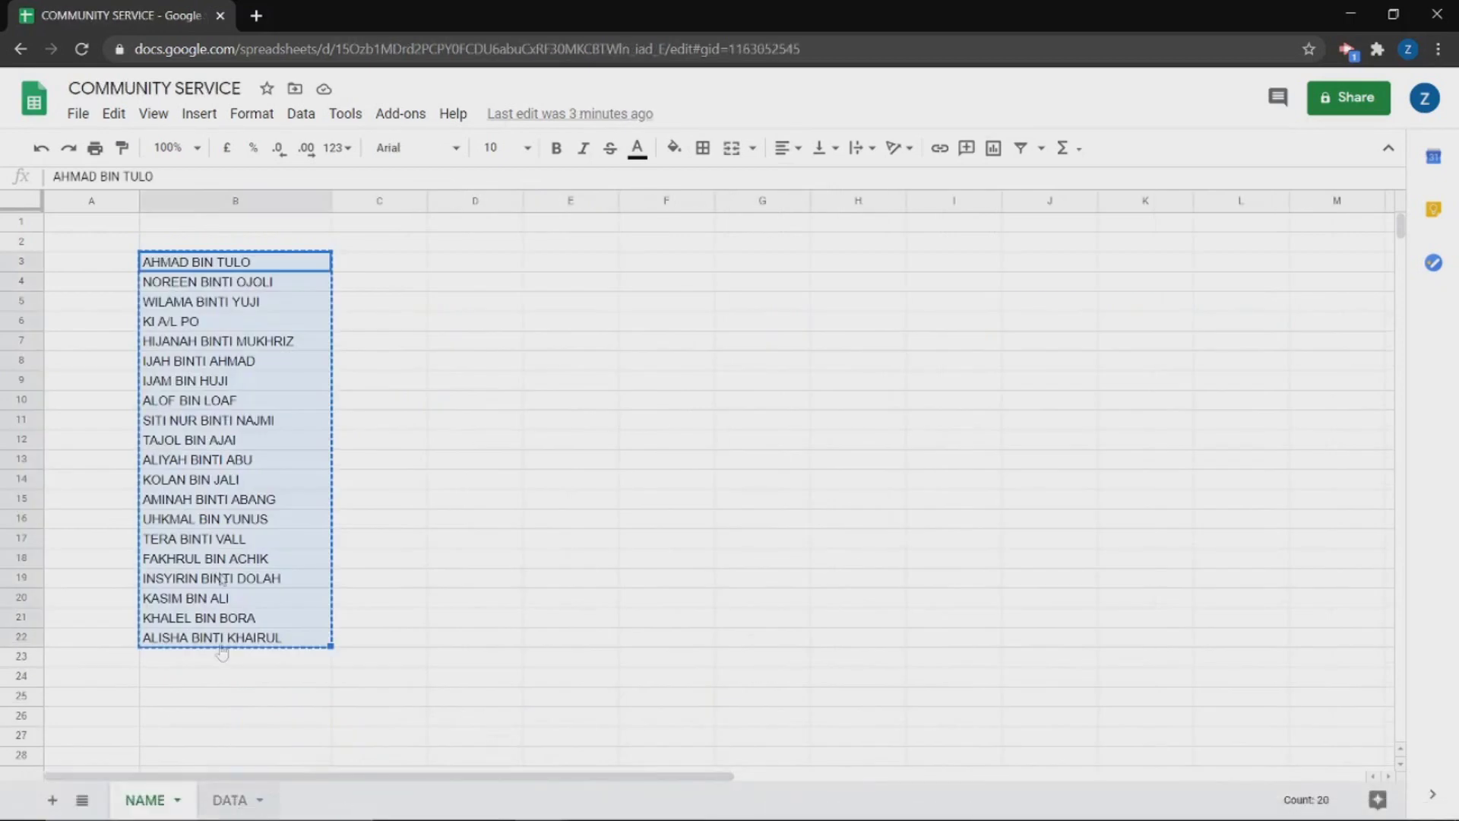
left_click(241, 803)
left_click_drag(347, 303, 870, 676)
key("ctrl+c")
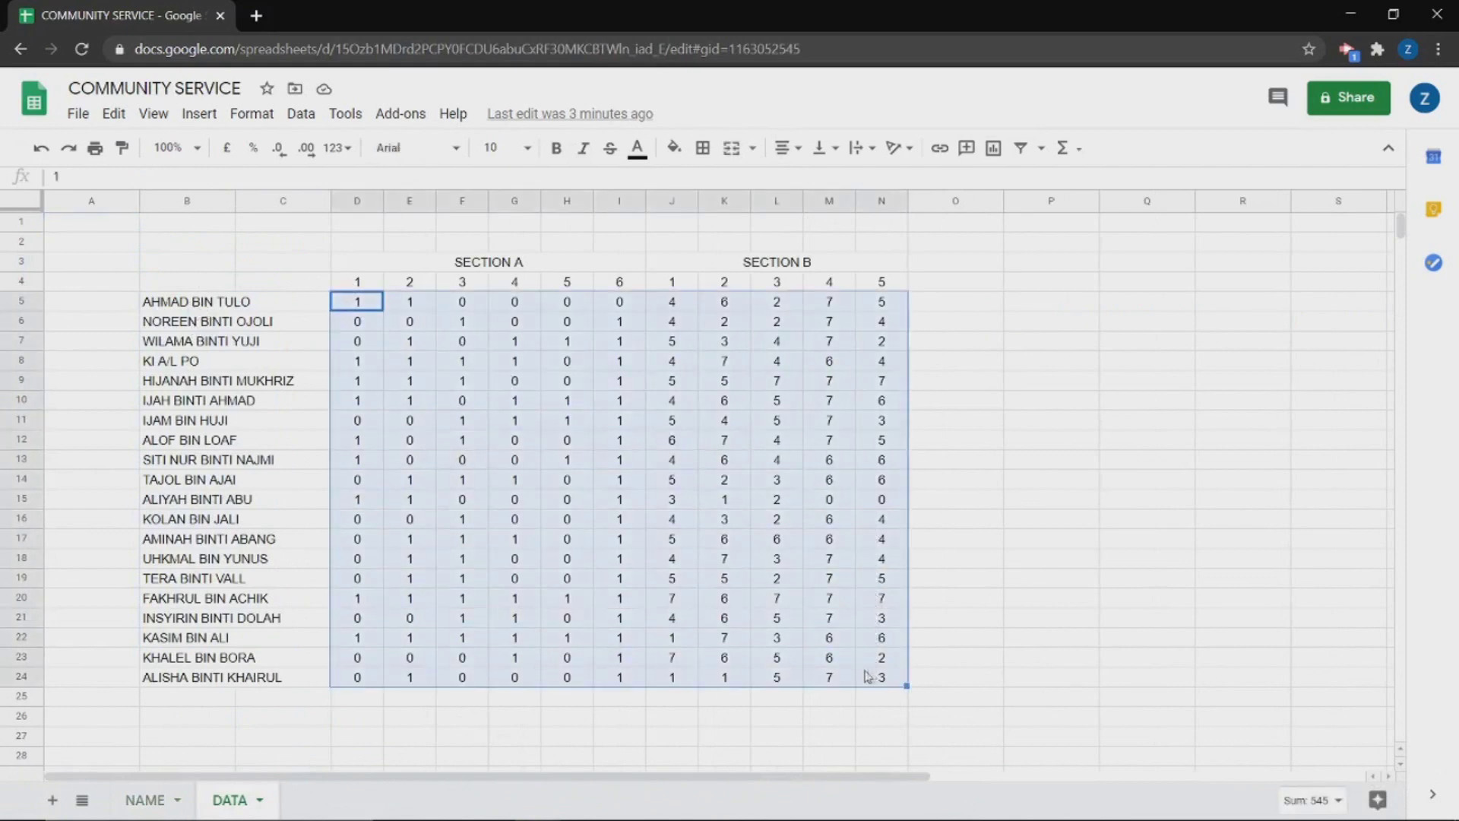
- Return to the untitled spreadsheet and paste the copied marks into the BAHAGIAN A and BAHAGIAN B cells D7:N26
mouse_move(632, 816)
mouse_move(537, 802)
left_click(580, 726)
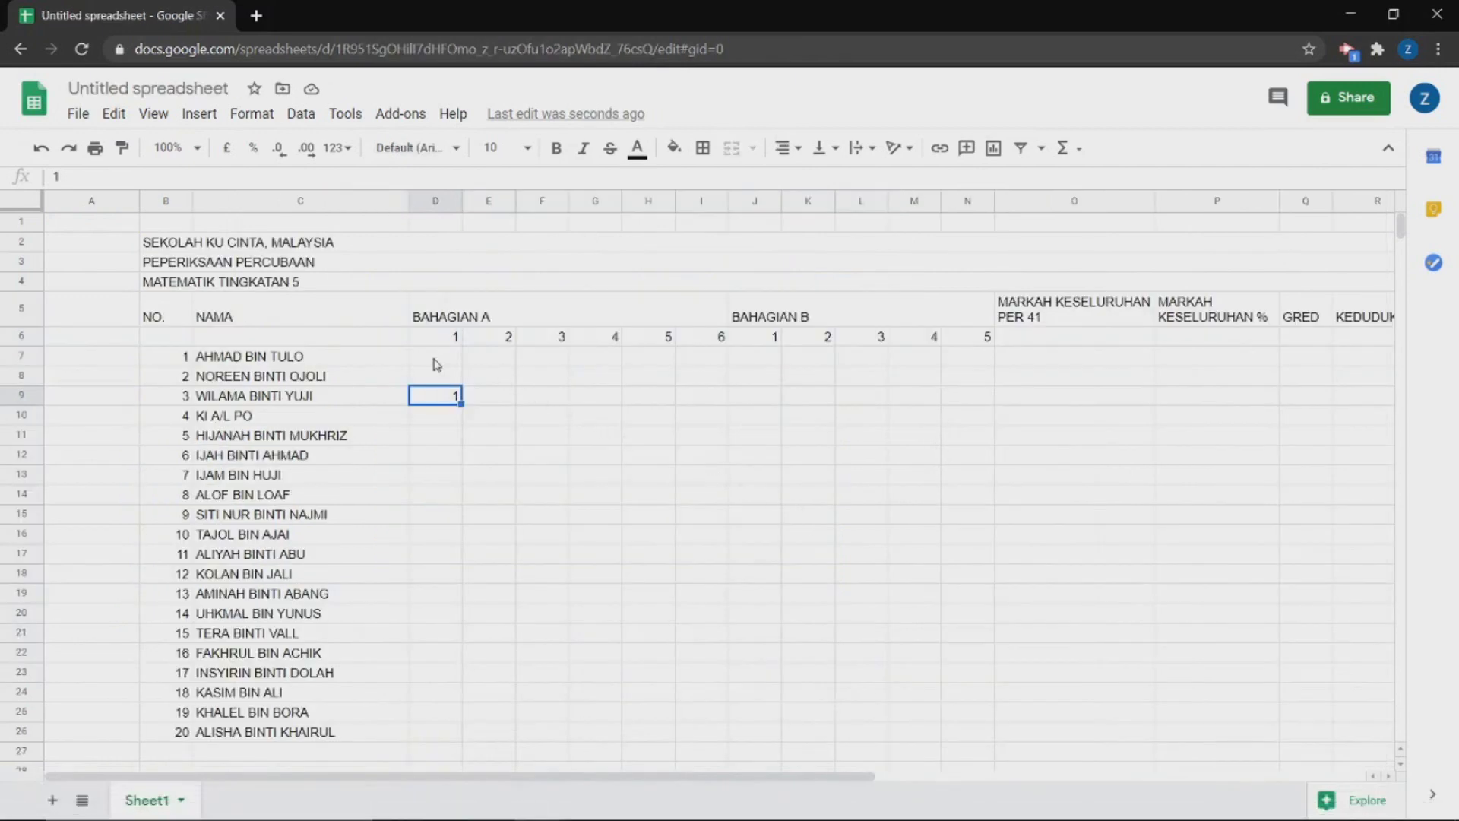
left_click_drag(435, 355, 976, 729)
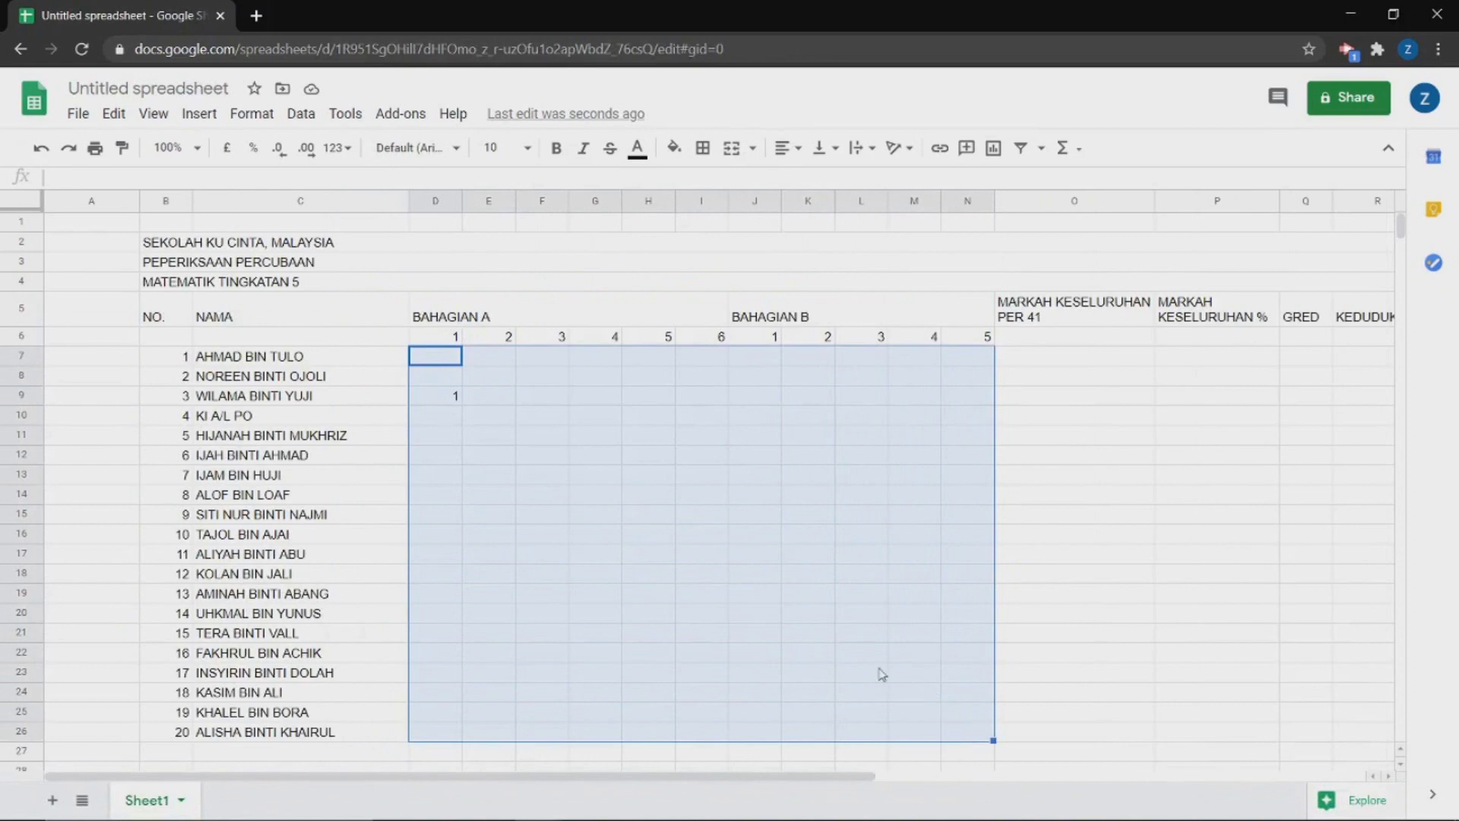
key("ctrl+v")
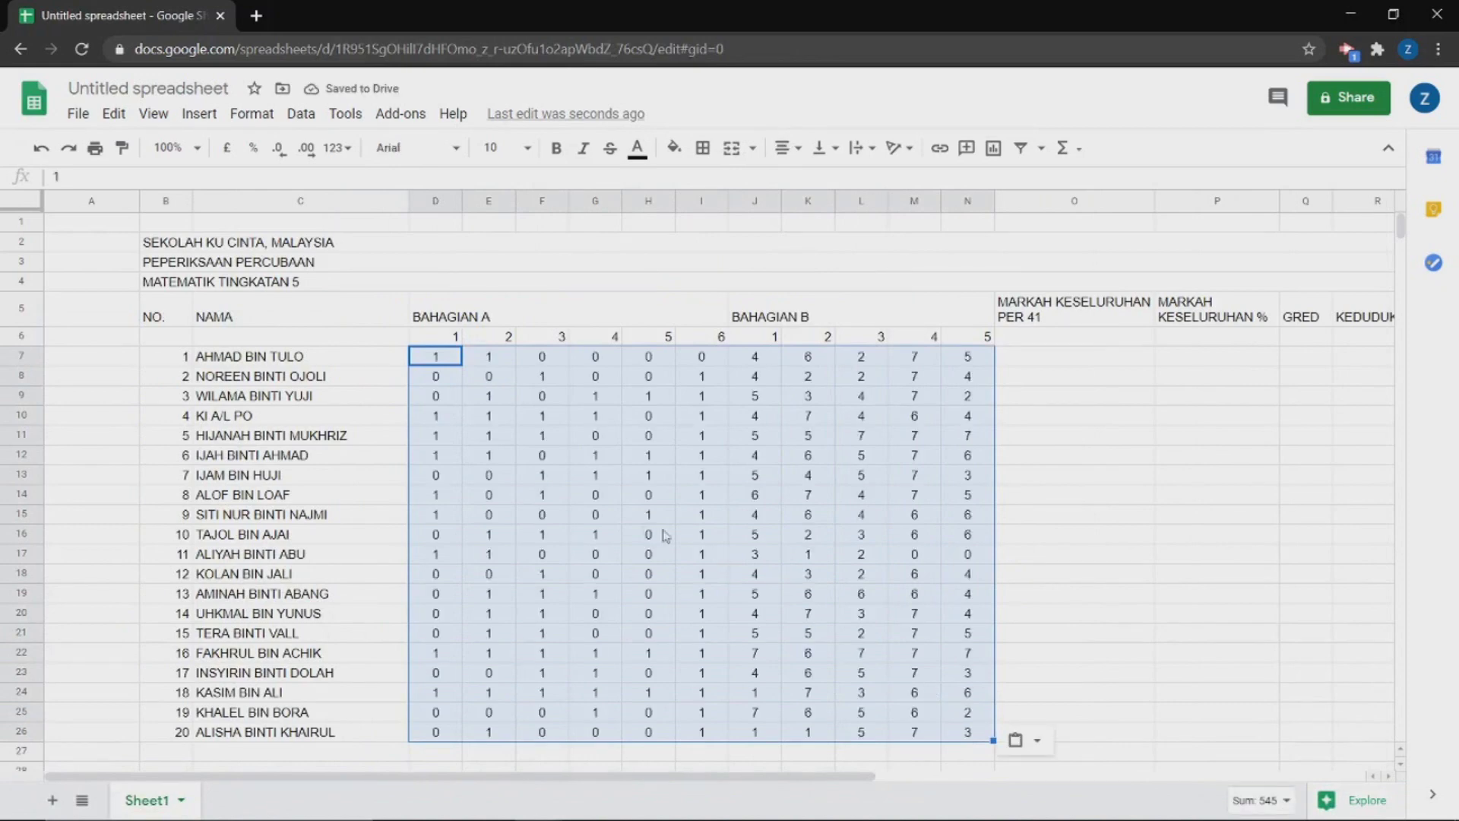
- Enter the formula =SUM(D7:N7) in cell O7 to total the first student's marks under MARKAH KESELURUHAN PER 41
left_click(1094, 363)
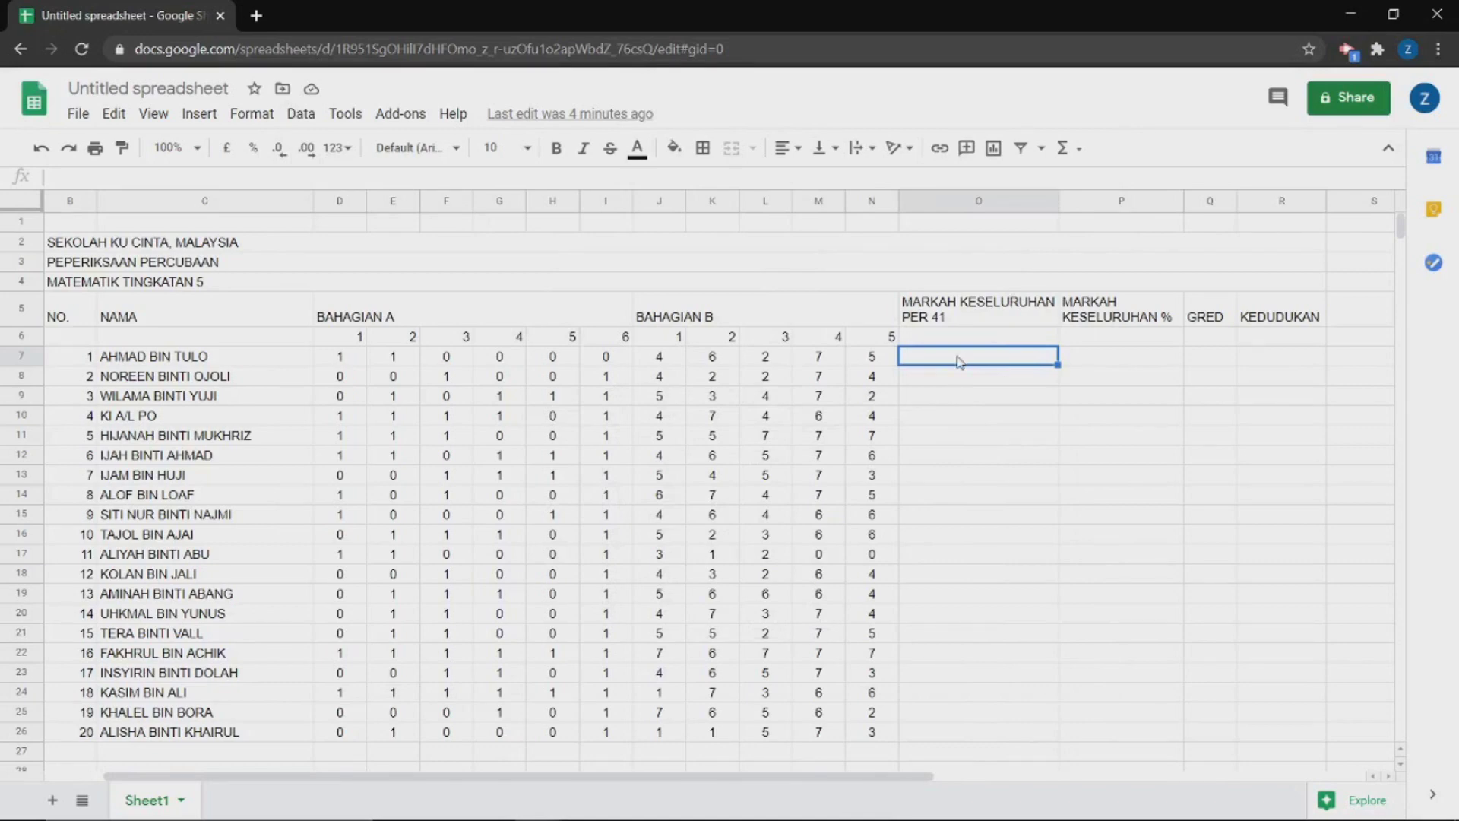
type("=")
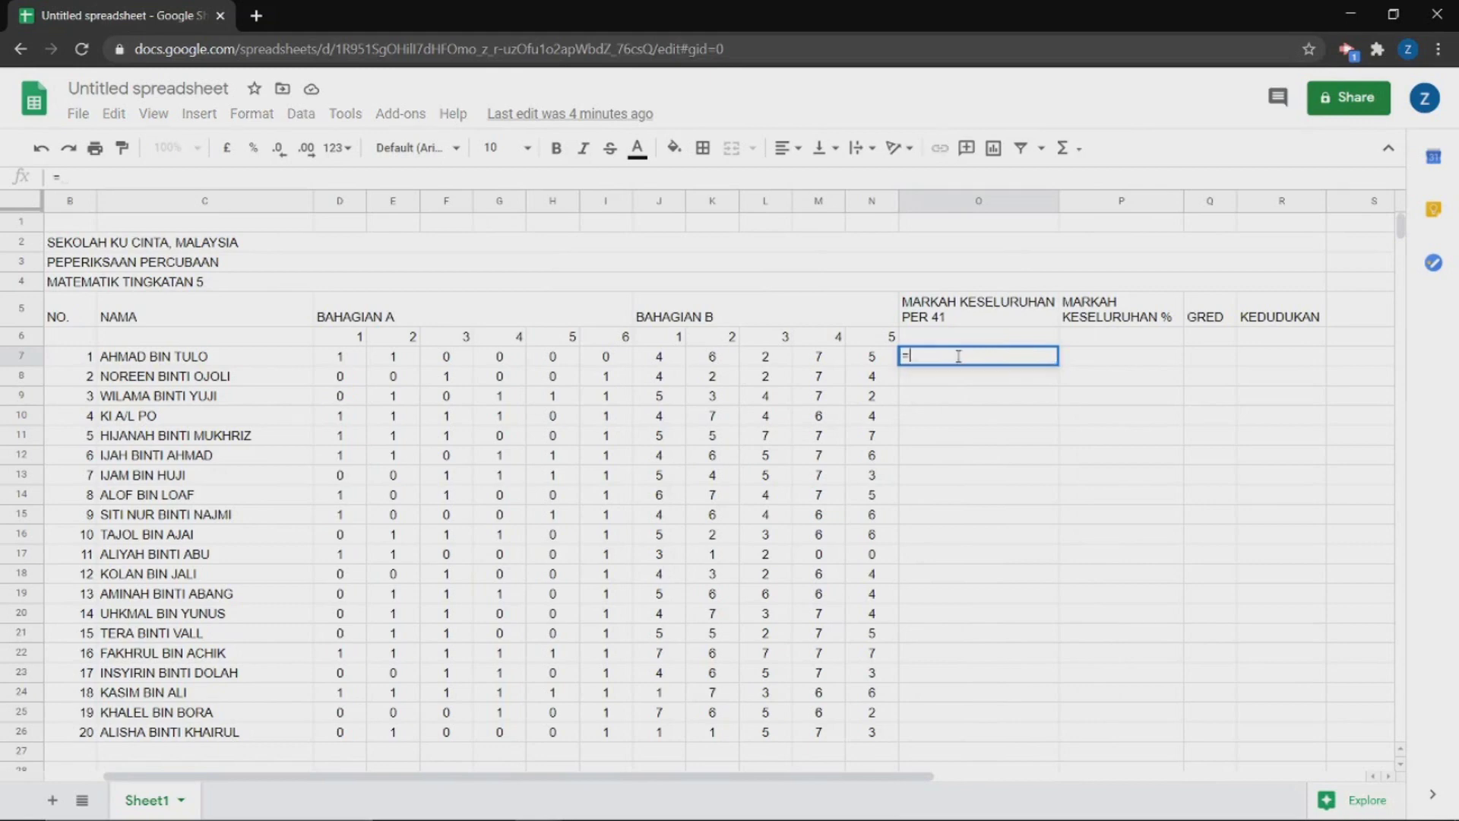
type("SU")
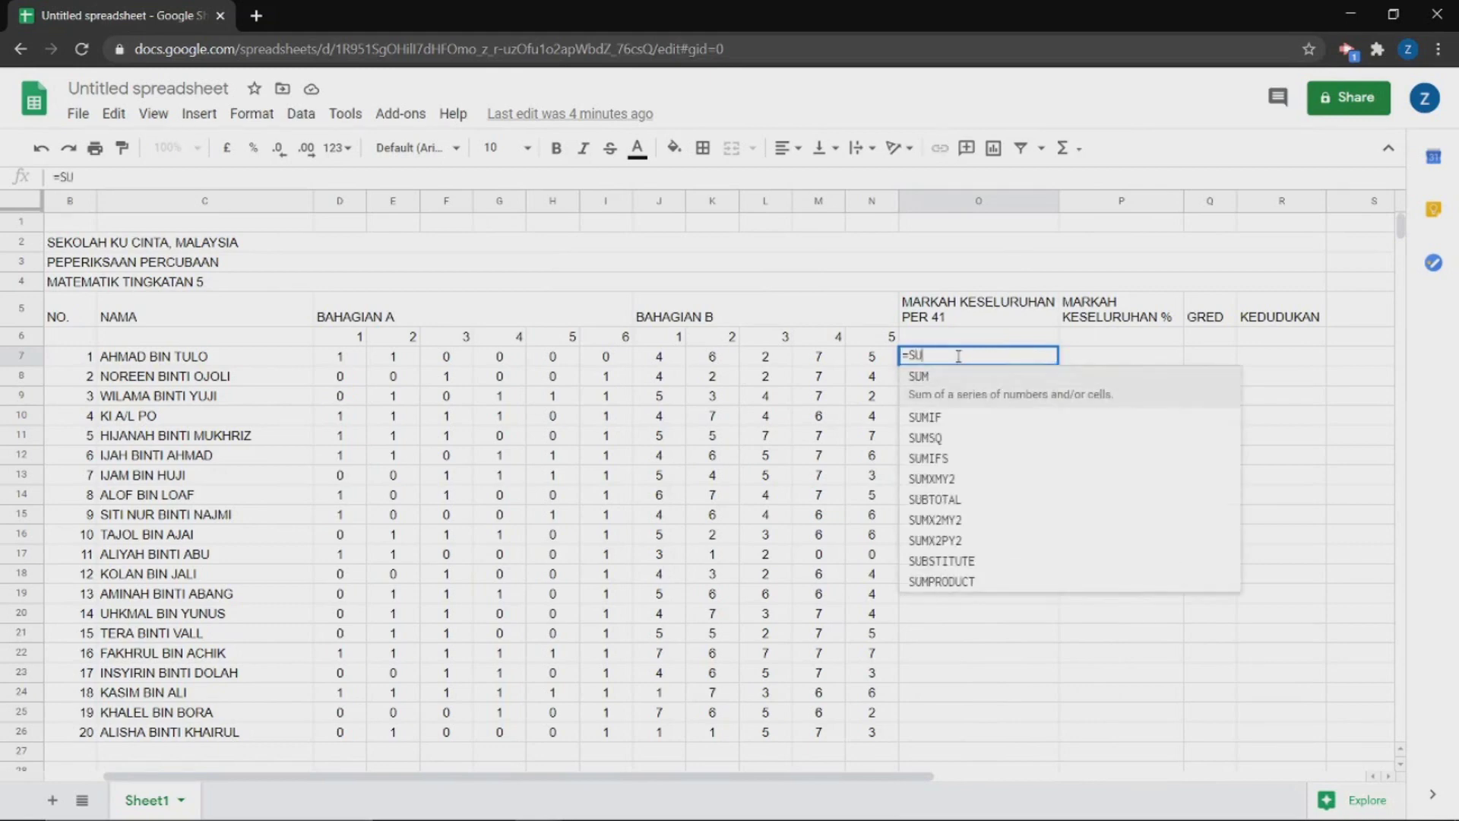
type("M(")
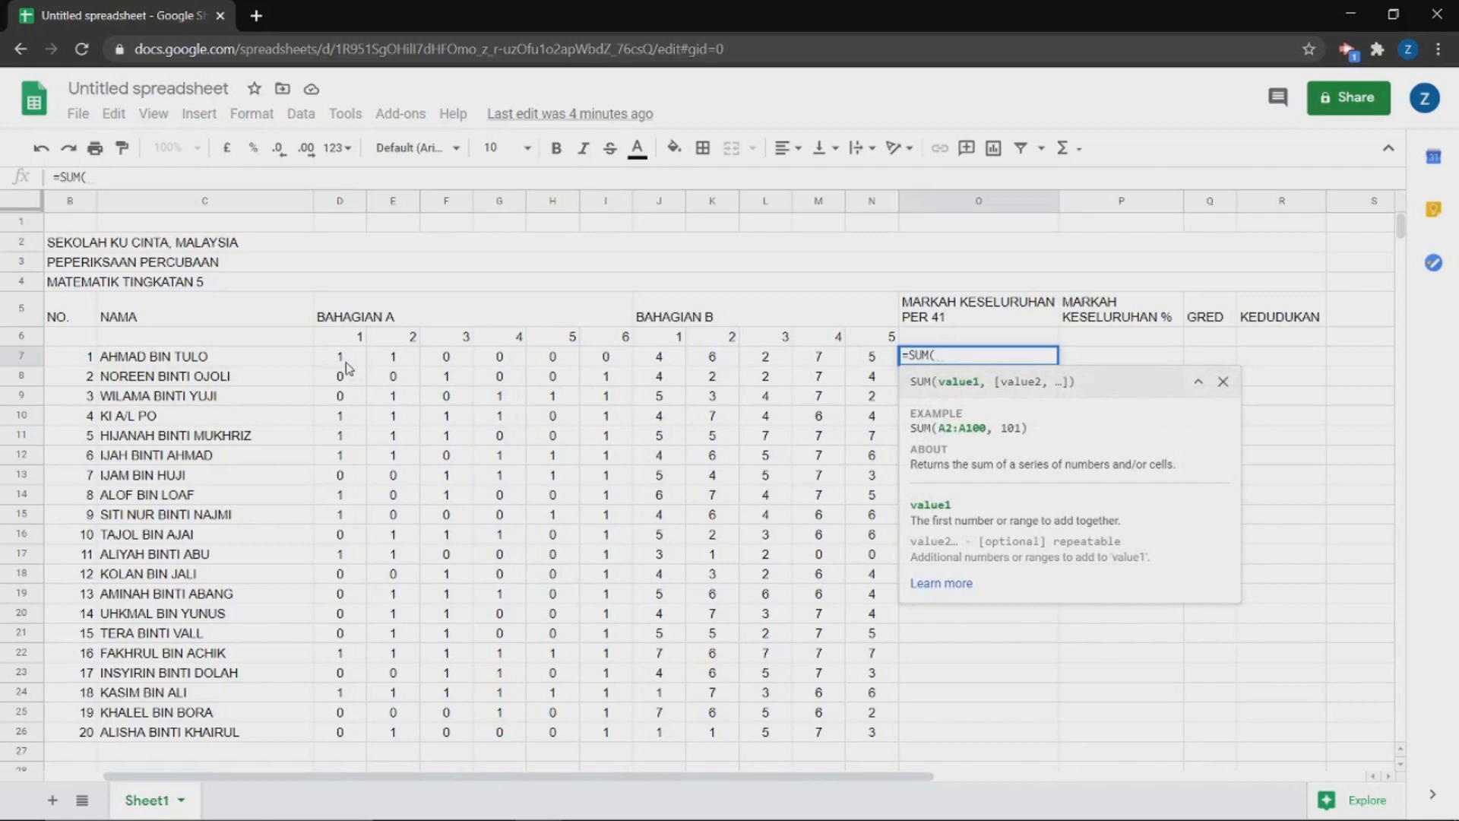
left_click_drag(346, 367, 869, 361)
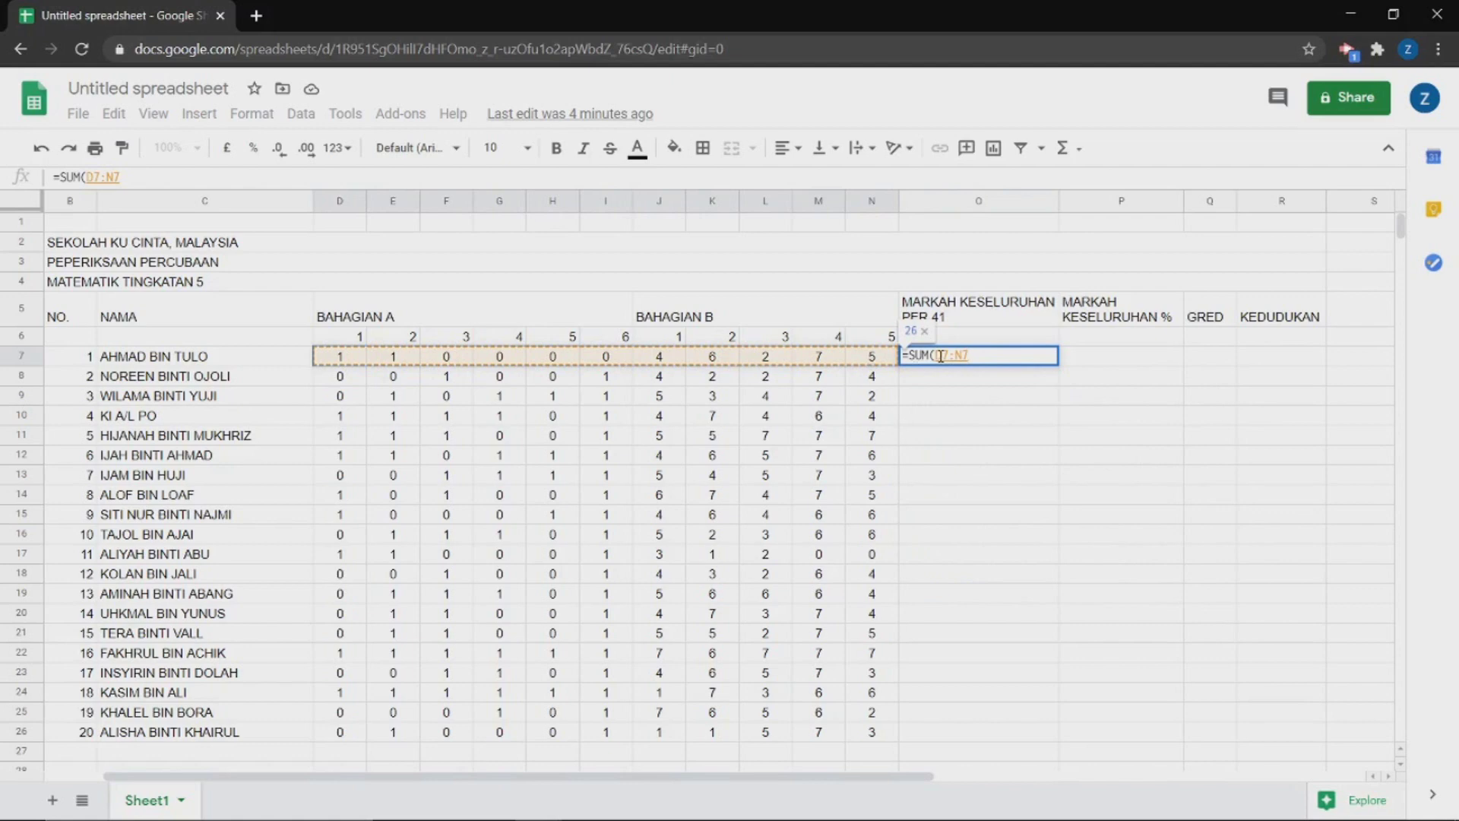
key("Return")
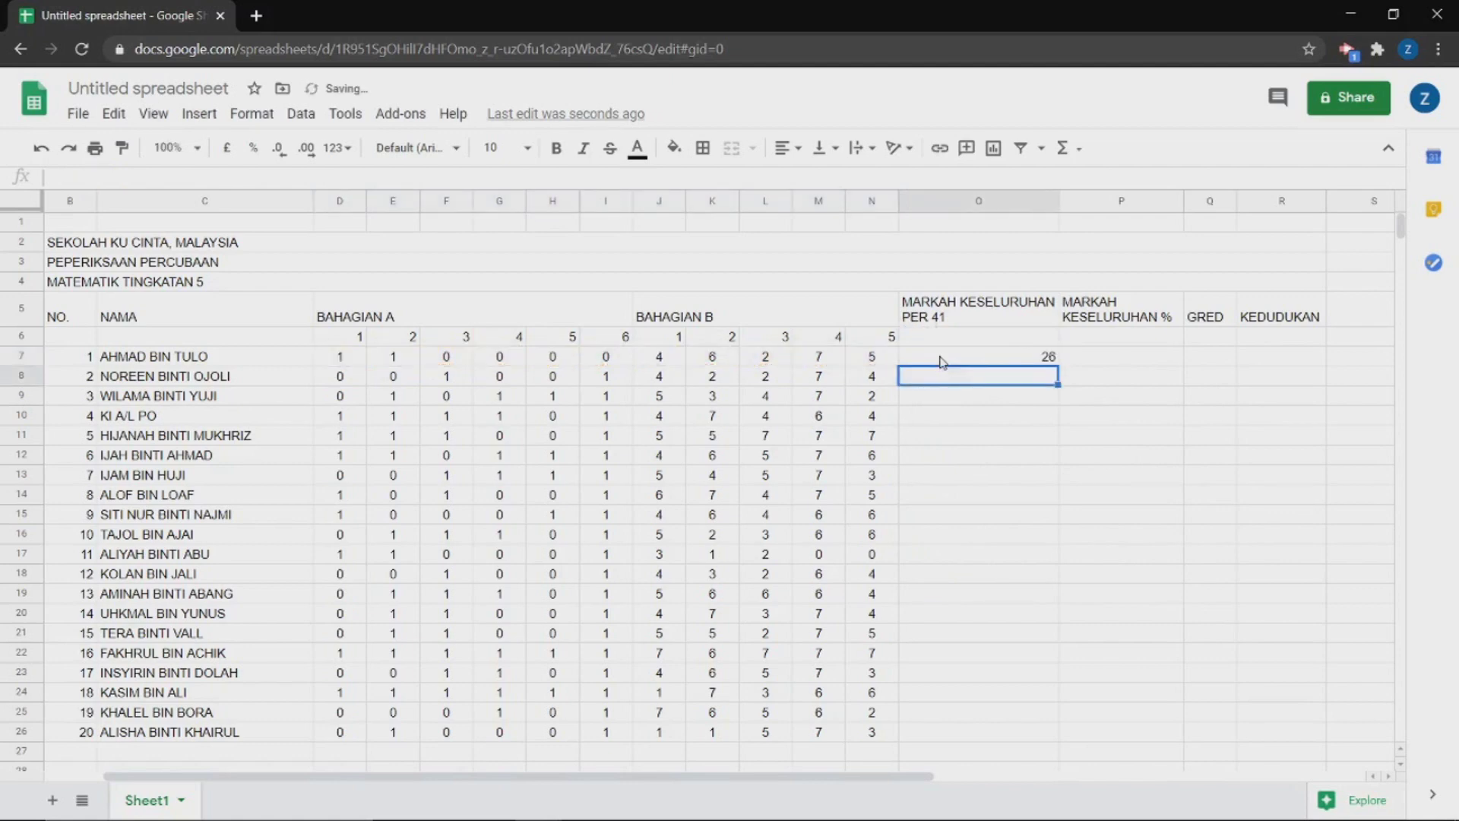
- Fill the SUM formula in O7 down through O26 to total every student's marks under MARKAH KESELURUHAN PER 41
left_click(942, 360)
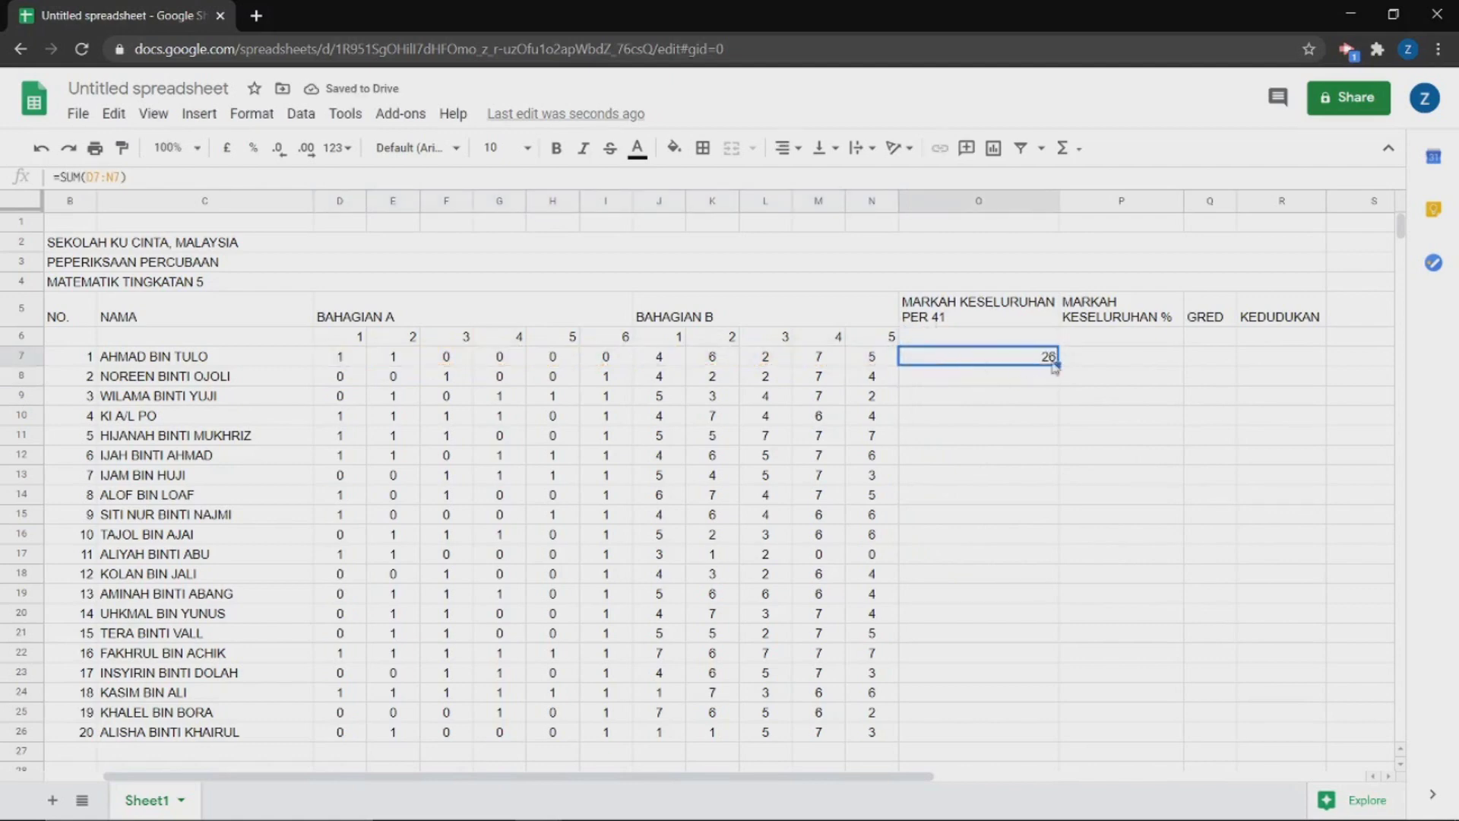
left_click_drag(1057, 365, 1029, 730)
left_click(1028, 678)
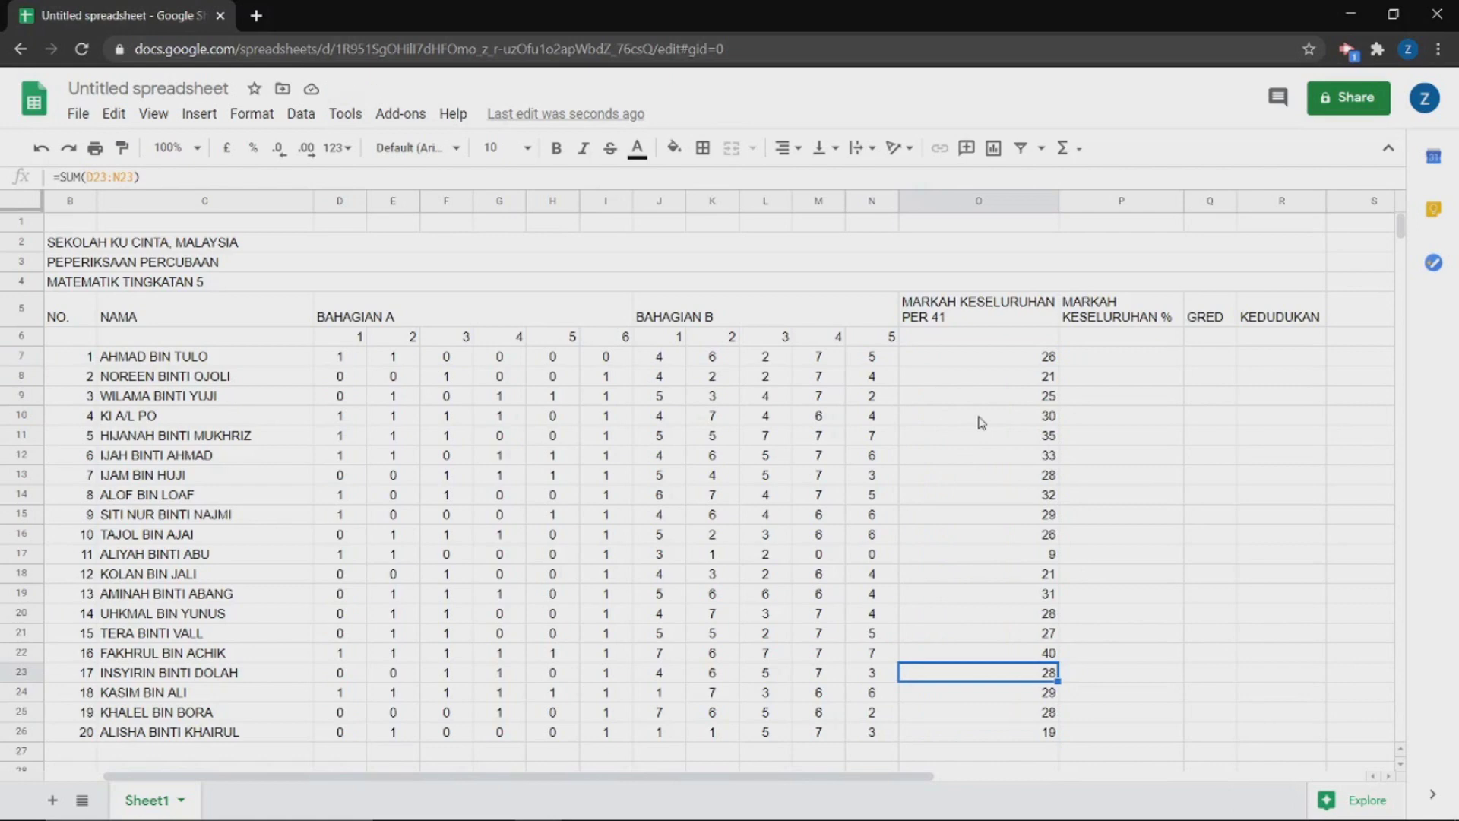
- Enter the formula =(O7/41)*100 in cell P7 under MARKAH KESELURUHAN %
double_click(1132, 356)
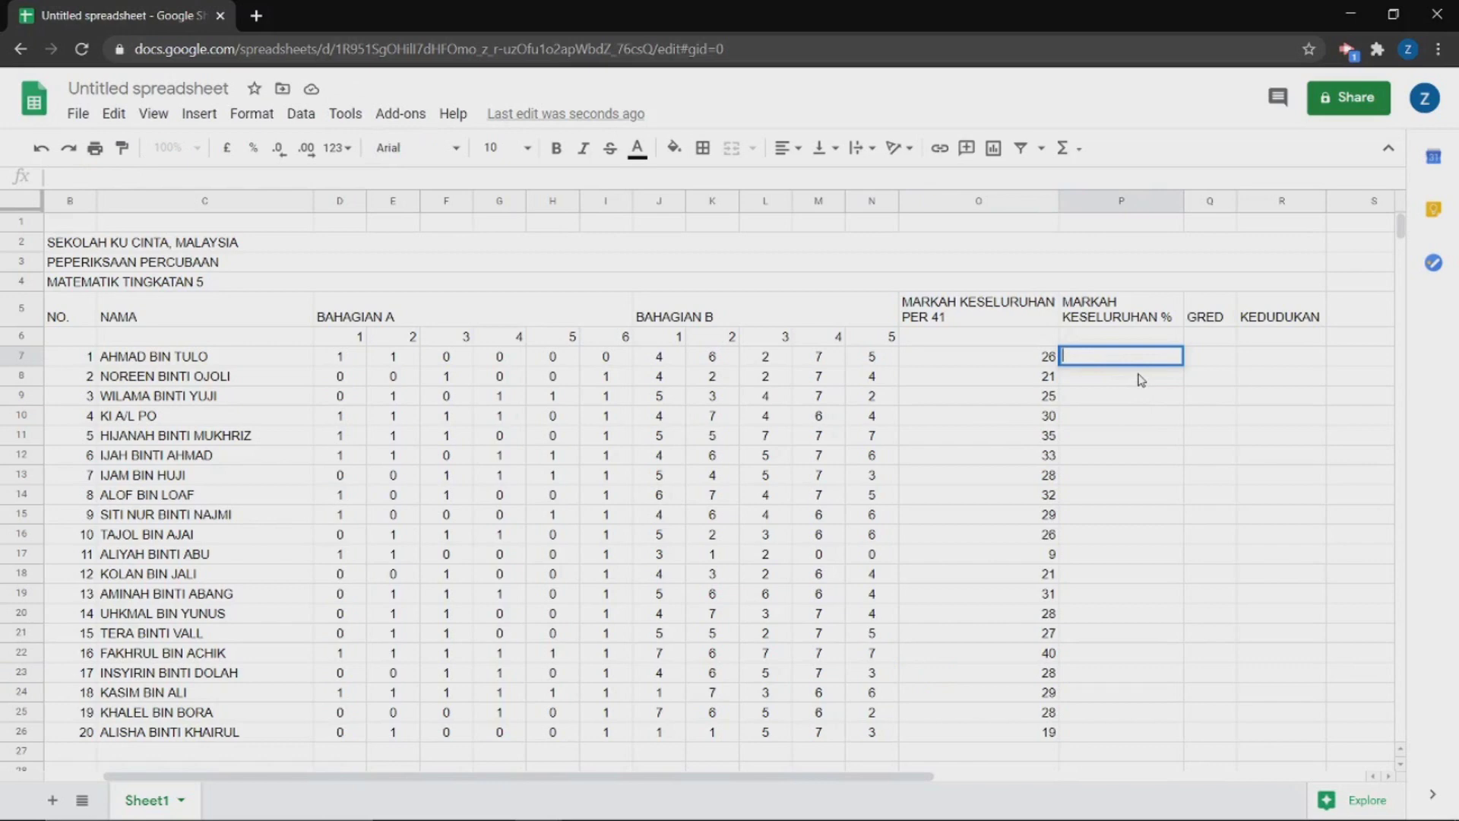
type("=(")
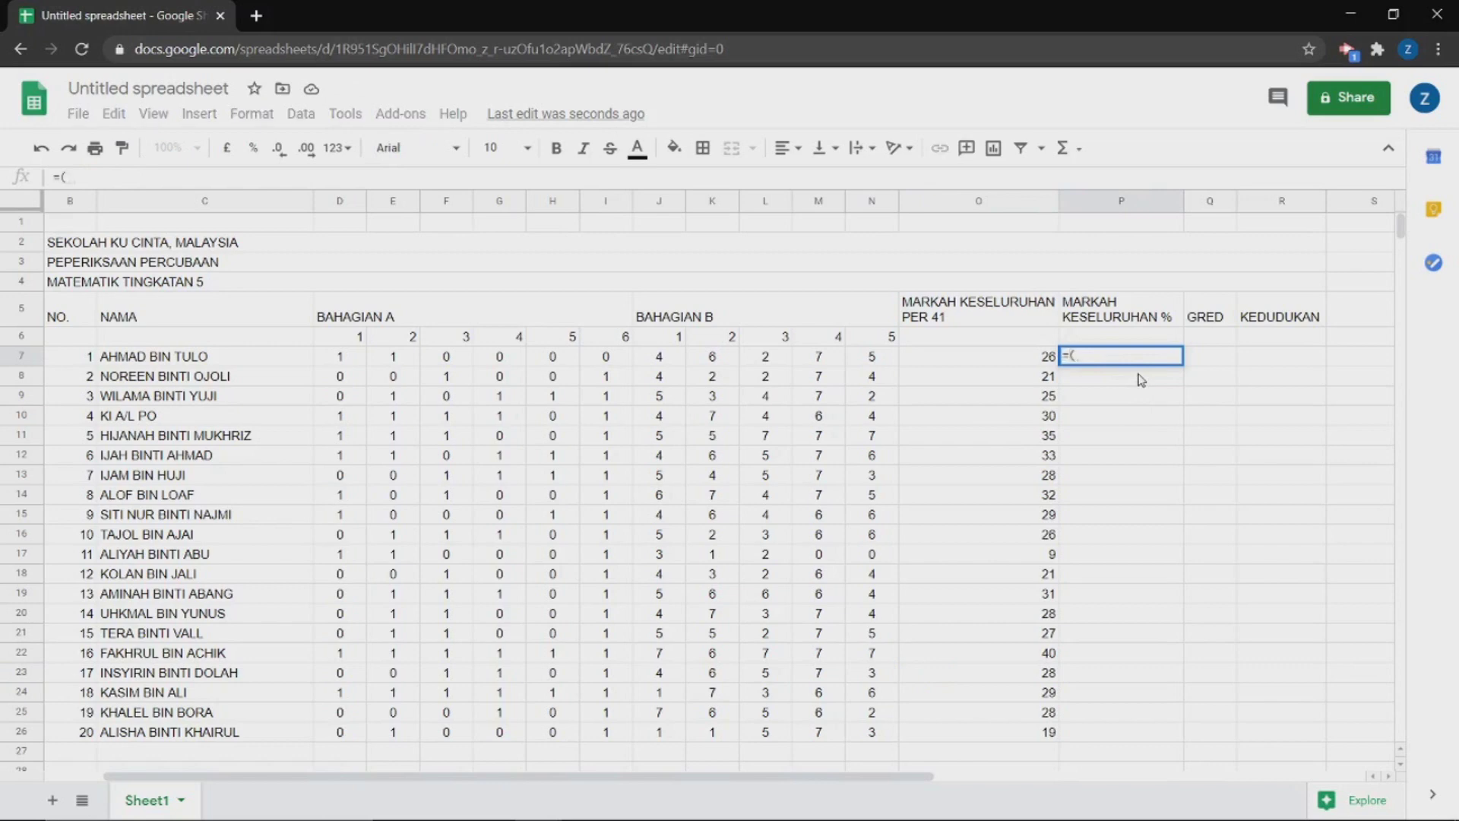
left_click(1033, 365)
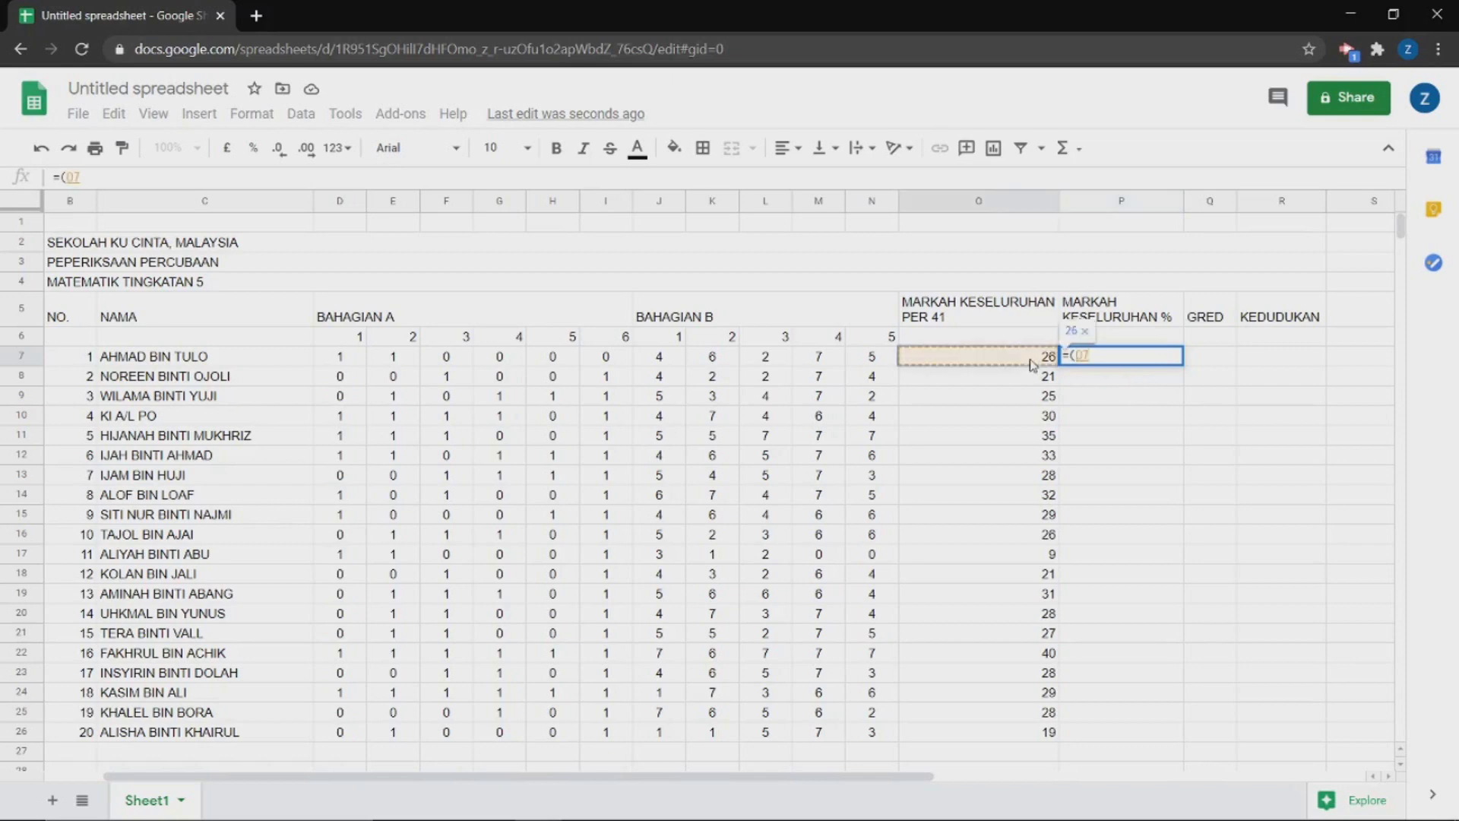
type("/41")
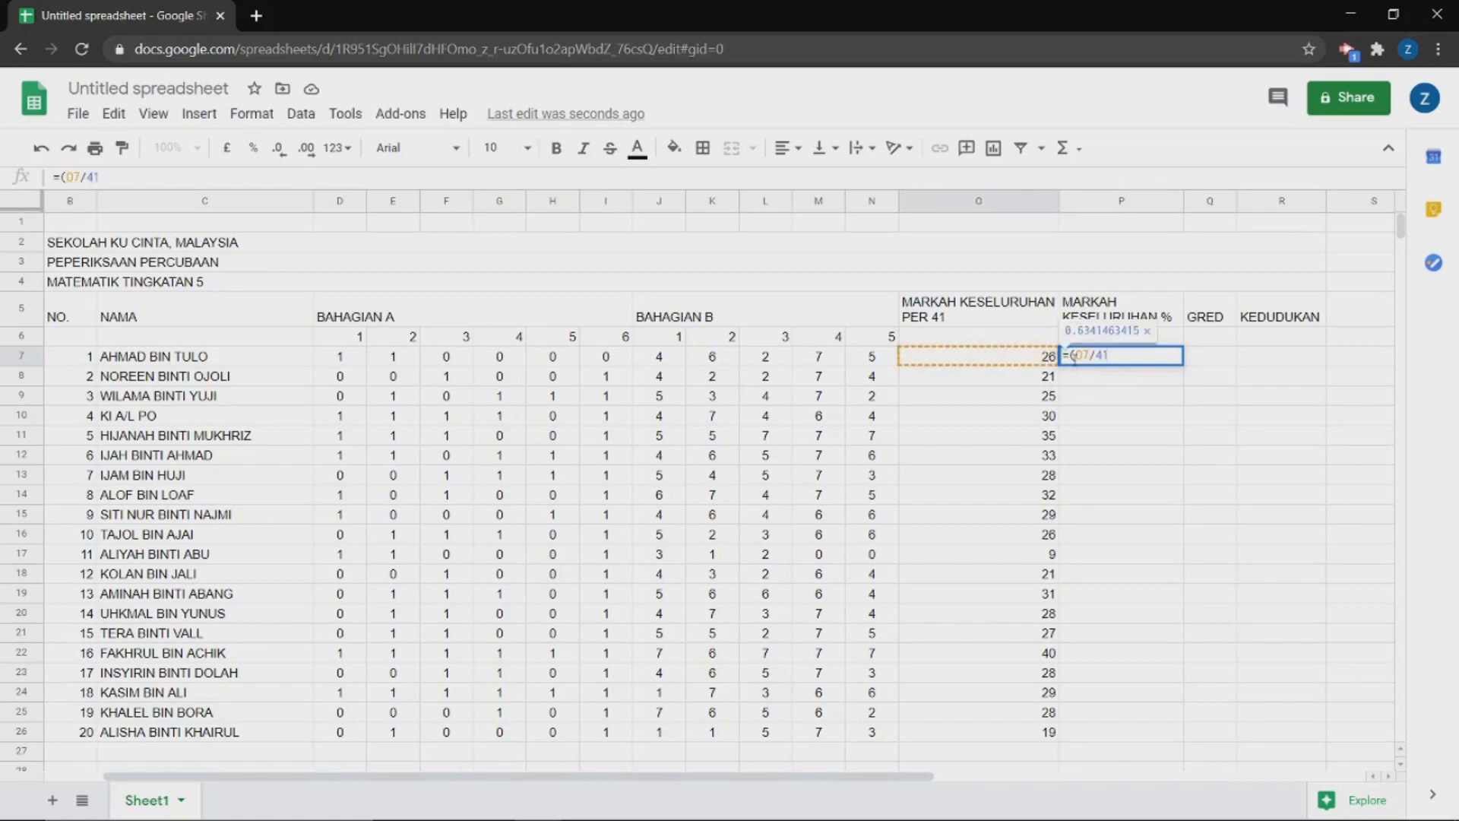
type(")*100")
key("Return")
- Reduce the decimal places of the percentage in P7 until it displays as a whole number
left_click(1084, 358)
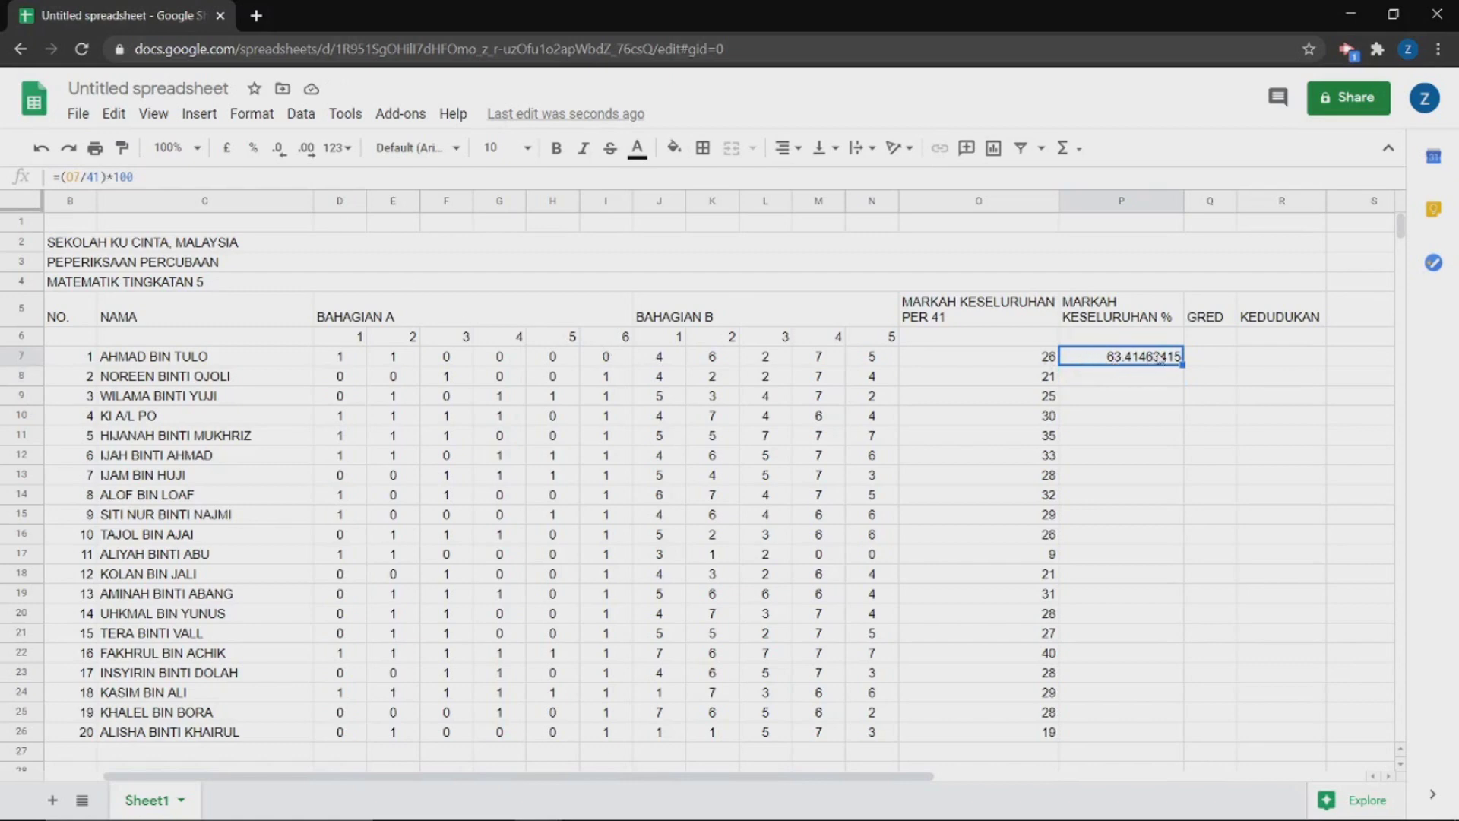
left_click(279, 147)
left_click(279, 148)
left_click(278, 147)
left_click(279, 147)
left_click(286, 155)
left_click(285, 155)
left_click(286, 156)
left_click(286, 155)
left_click(1144, 415)
- Fill the percentage formula from P7 down through P26 for all students
left_click(1117, 358)
left_click_drag(1183, 362, 1155, 728)
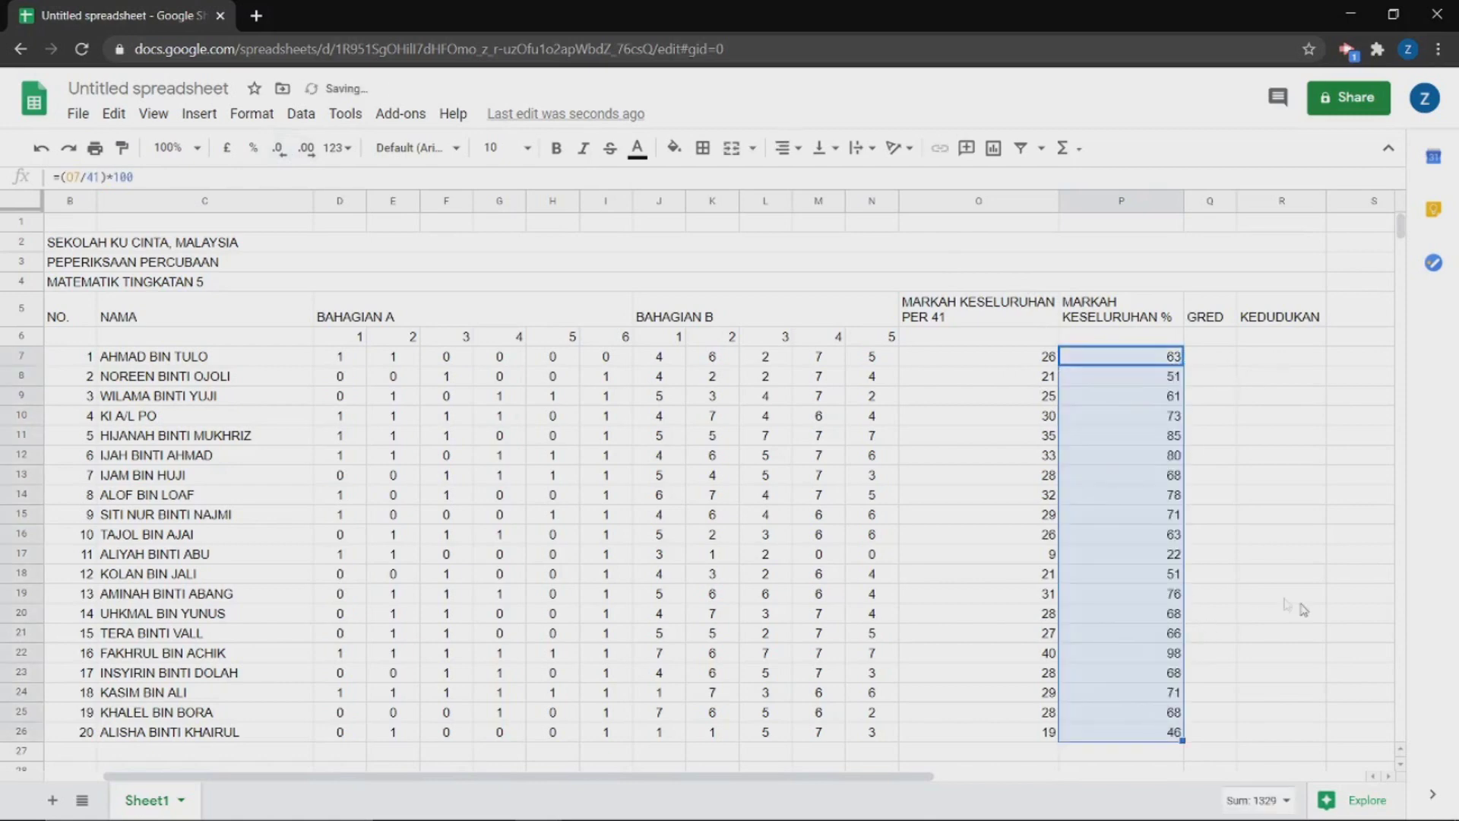
left_click(1223, 579)
- Copy the nested IF grade formula, A+ to G, from the FORMULA CSC file in Notepad and enter it in cell Q7 under GRED
left_click(1213, 361)
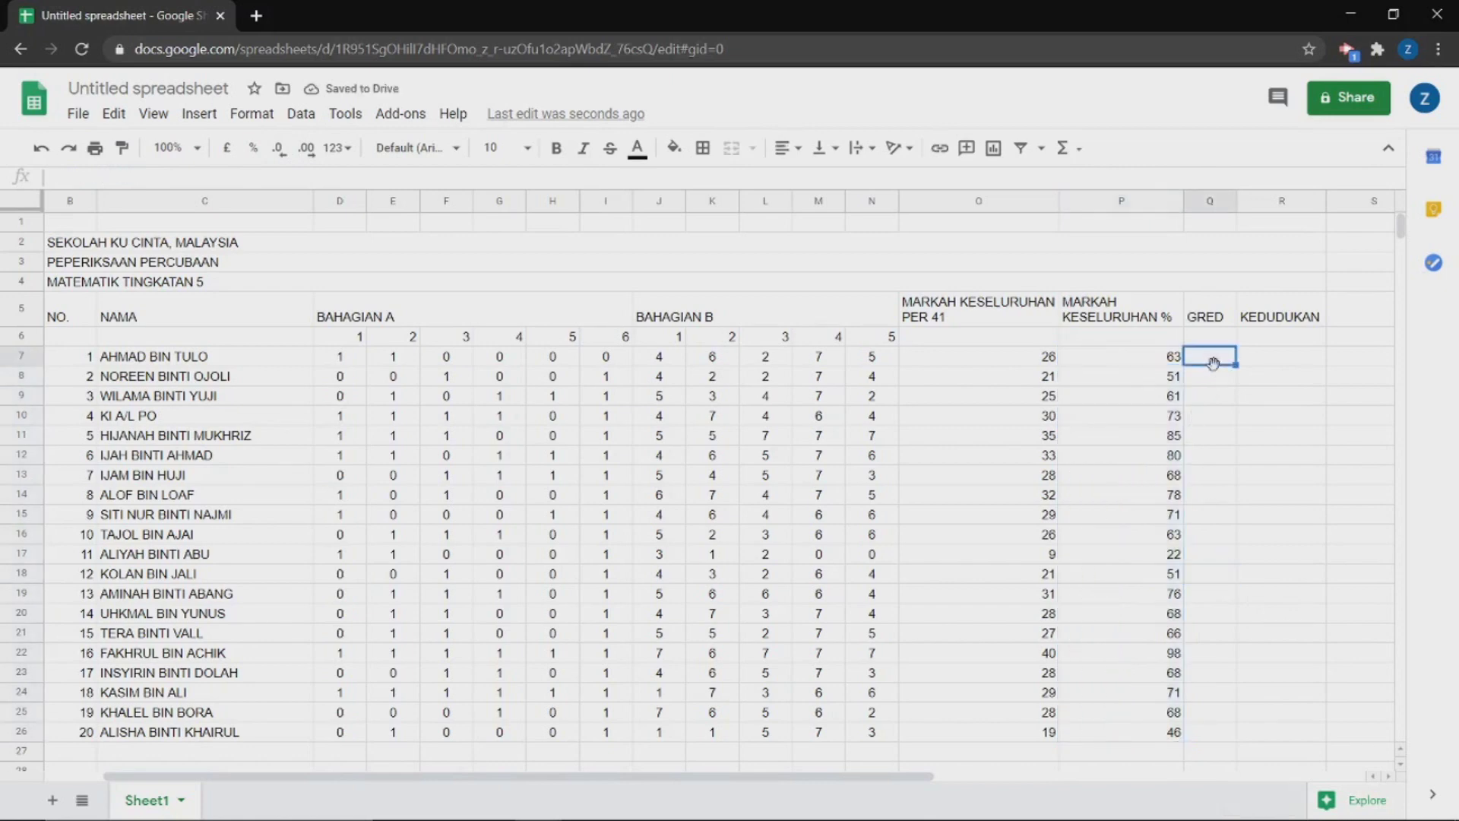
mouse_move(1023, 813)
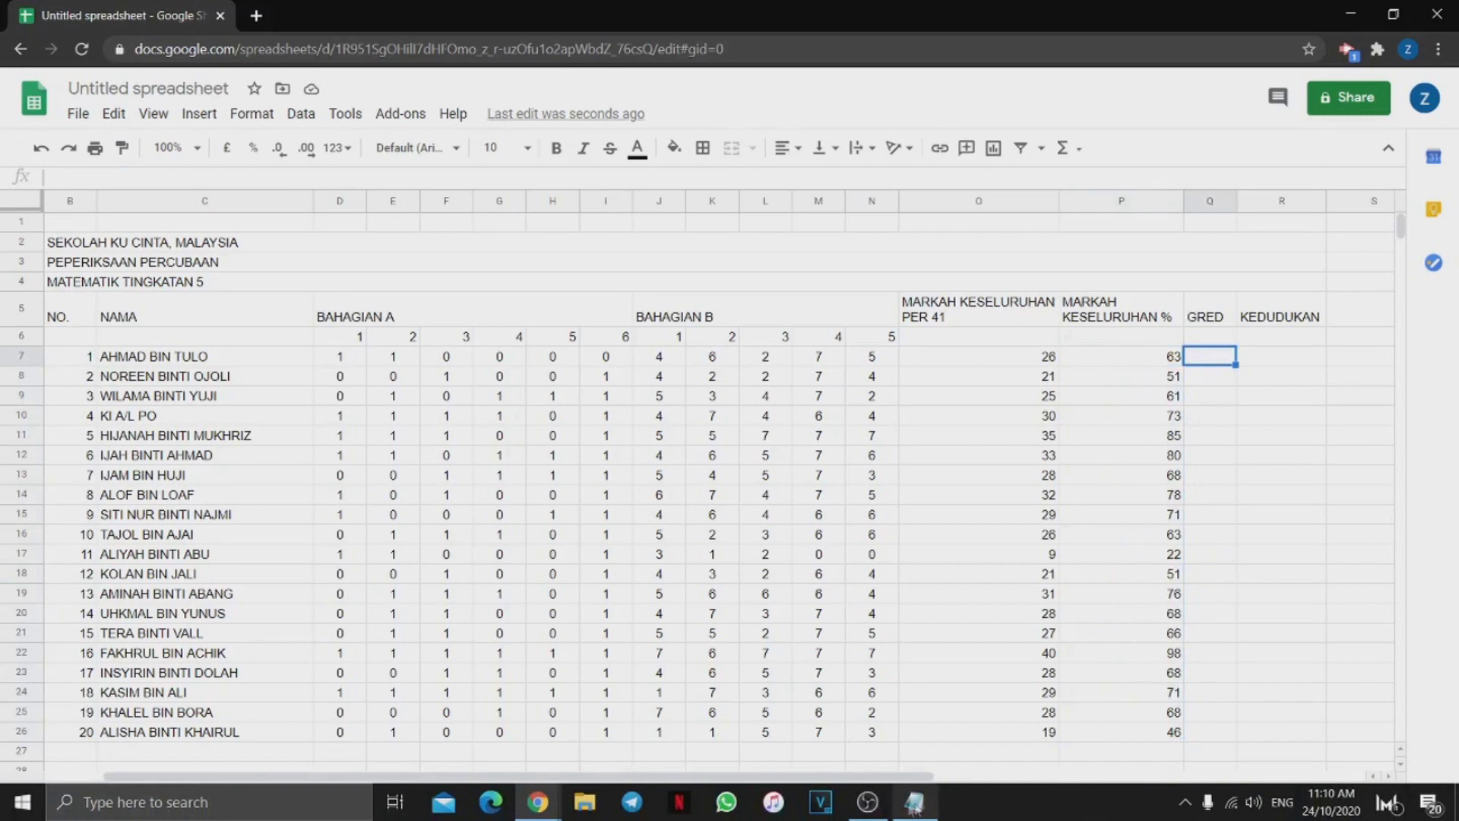
left_click(914, 807)
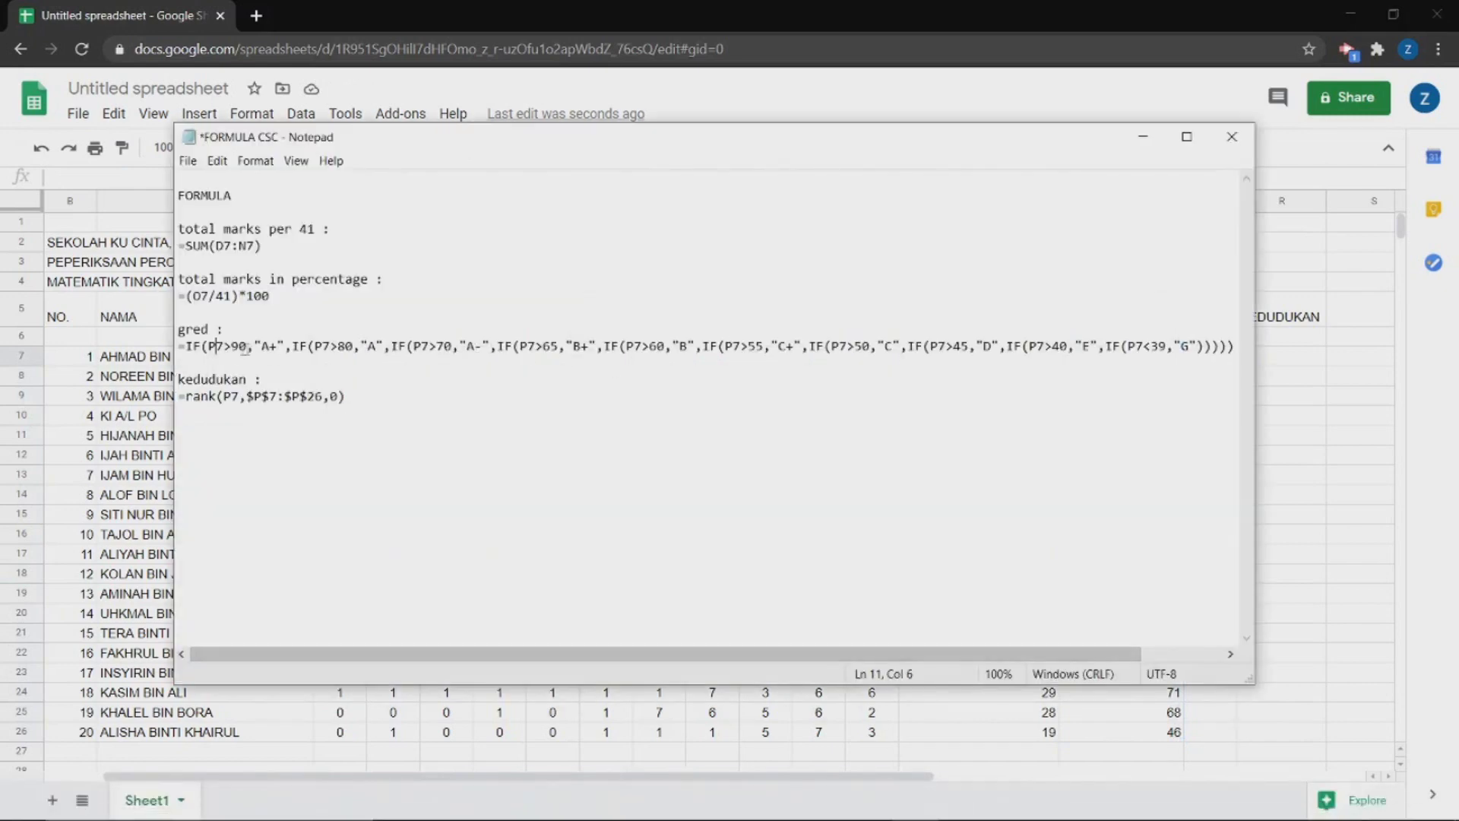
left_click_drag(176, 347, 1236, 349)
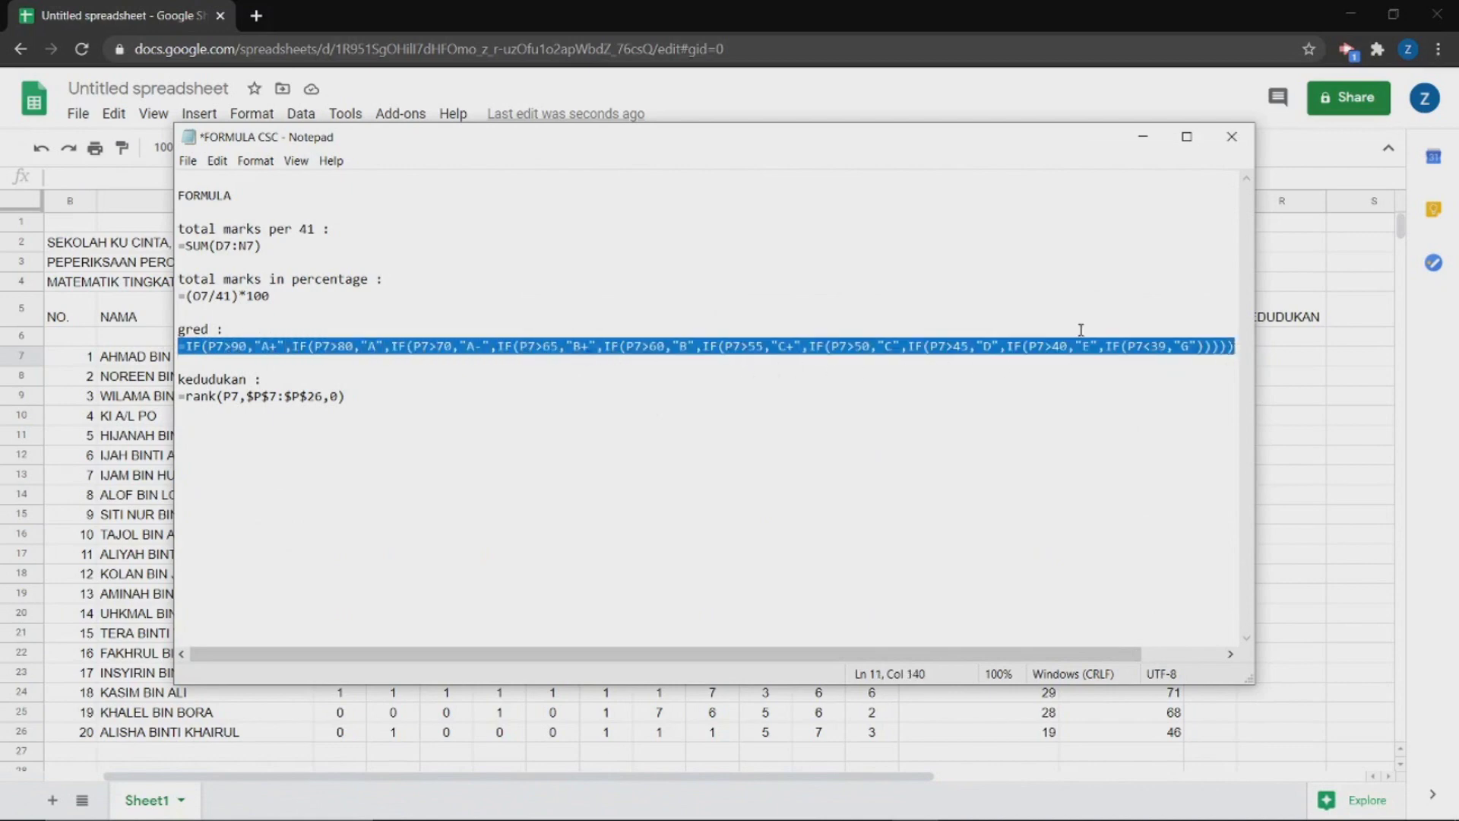
left_click(1143, 137)
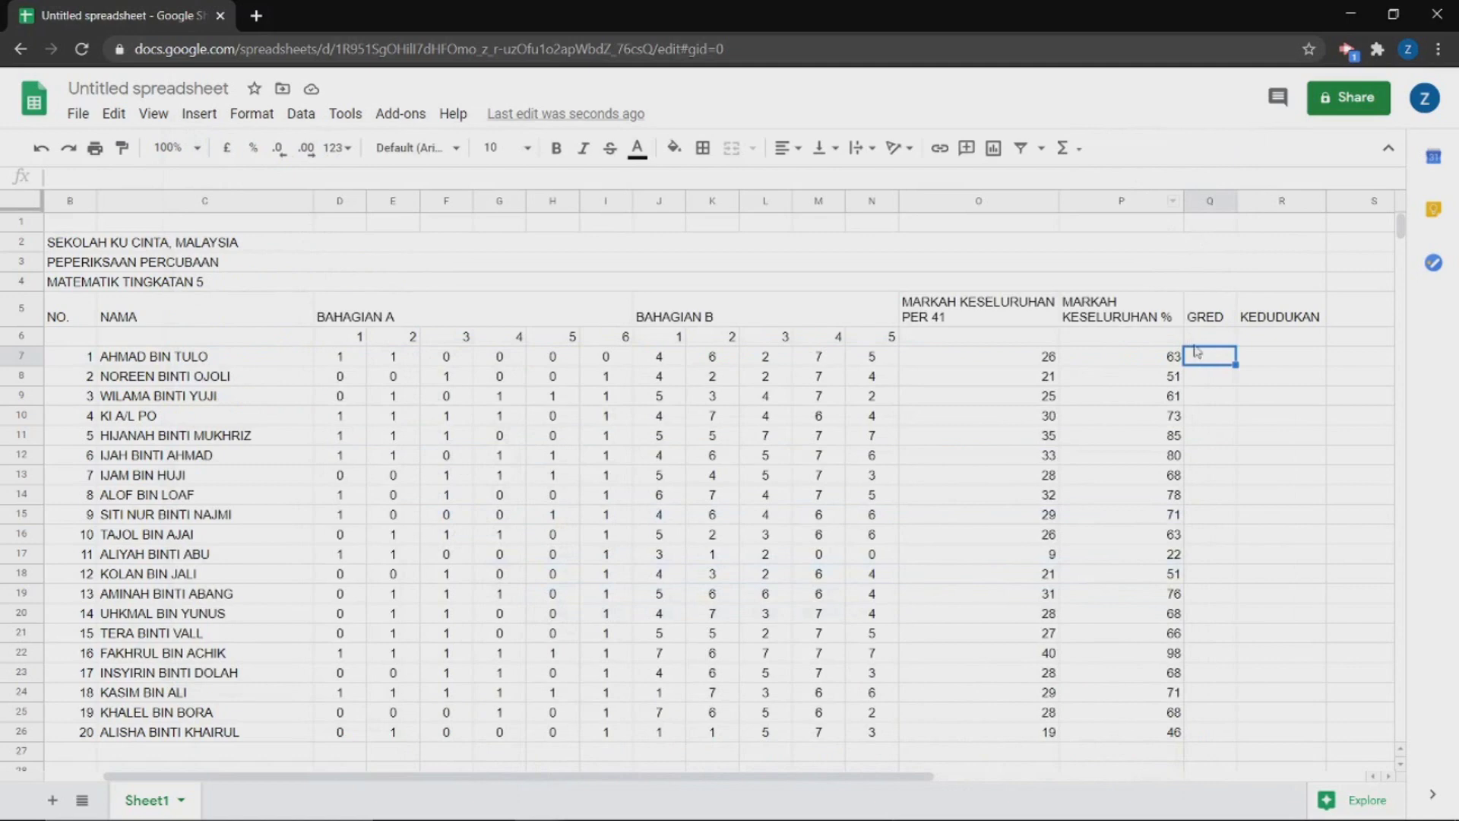
left_click(157, 177)
key("ctrl+v")
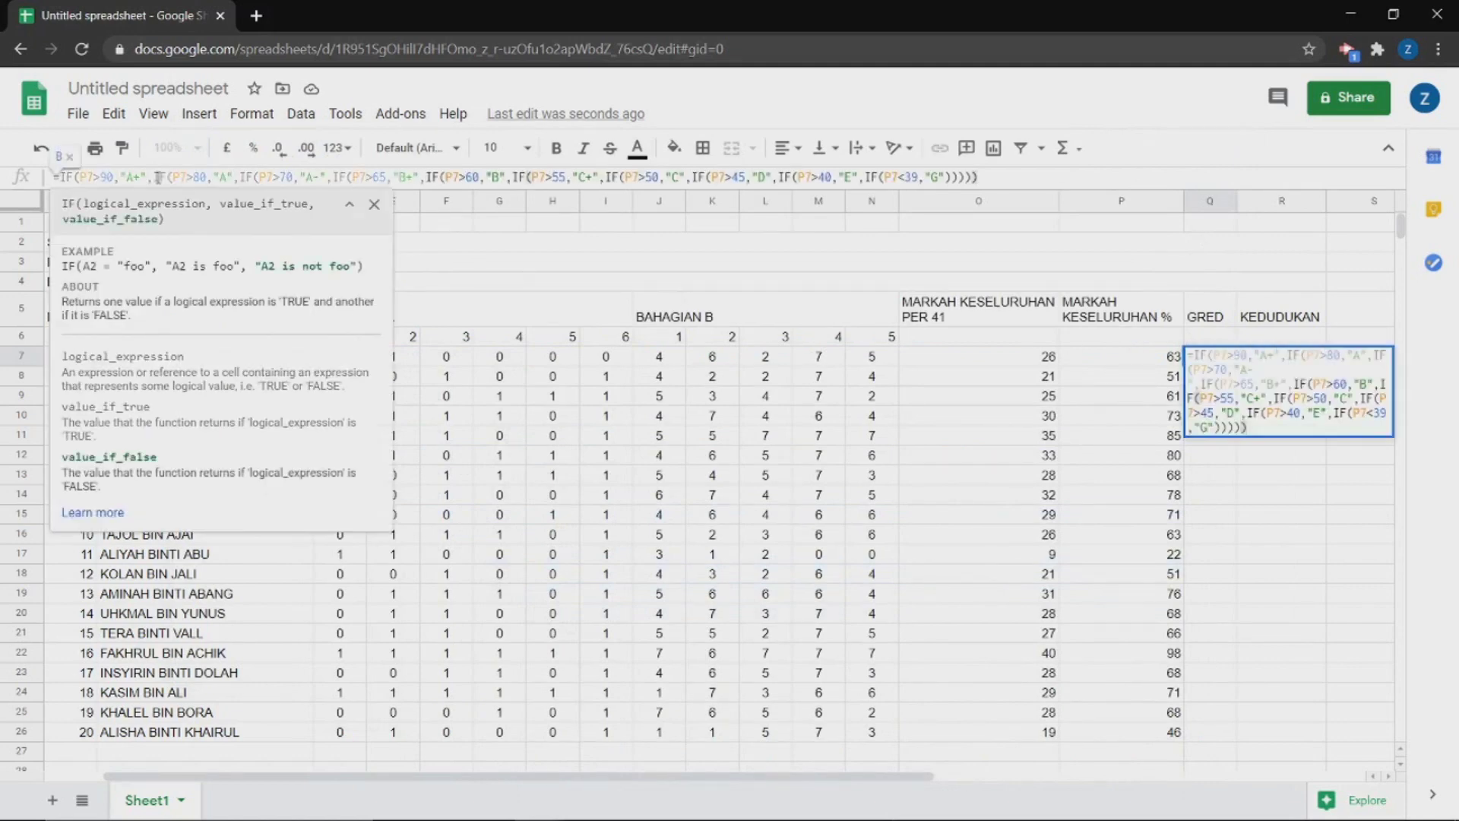
key("Return")
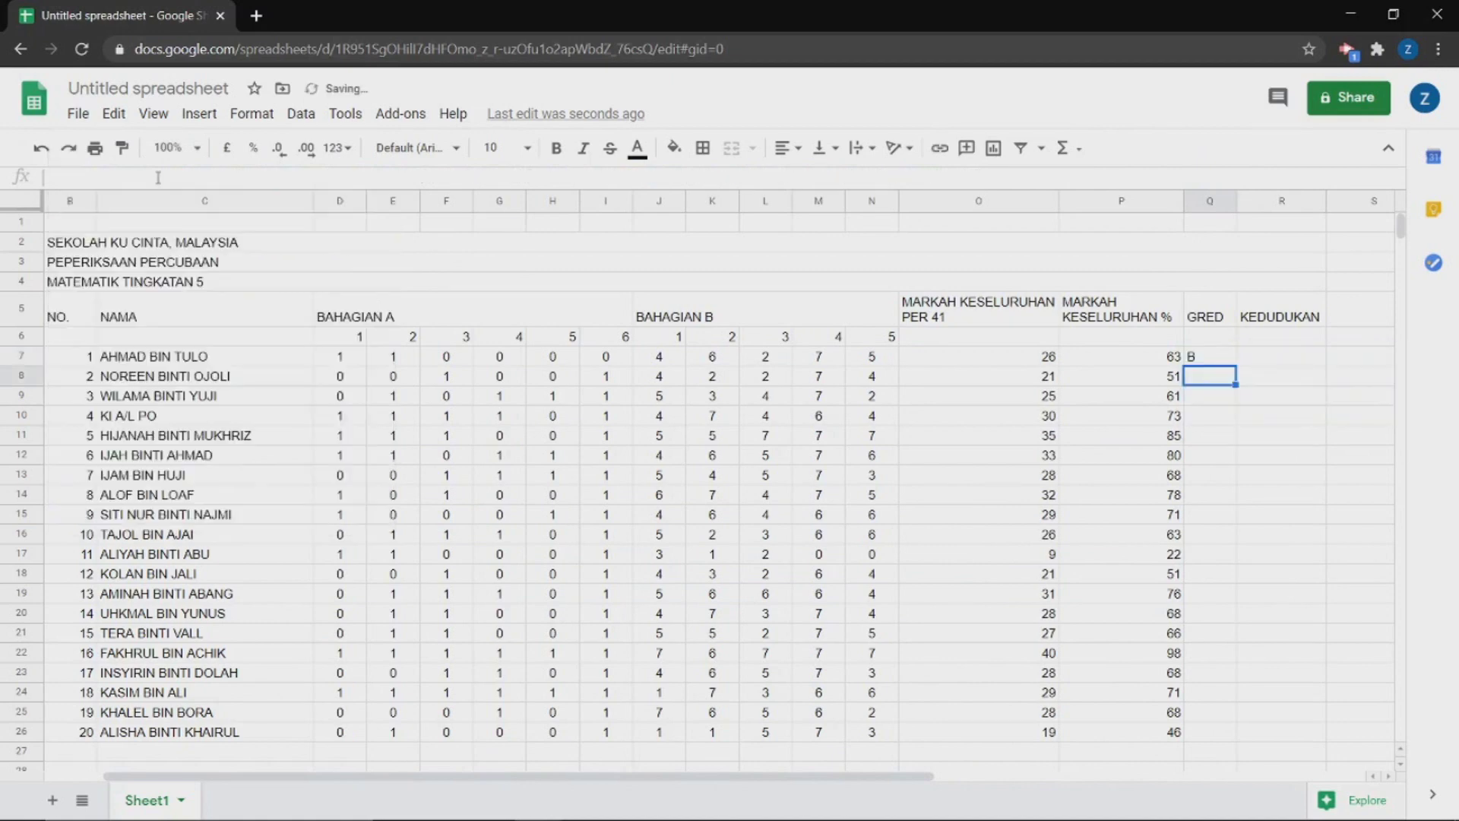
- Fill the grade formula from Q7 down through Q26 for all students
left_click(1203, 360)
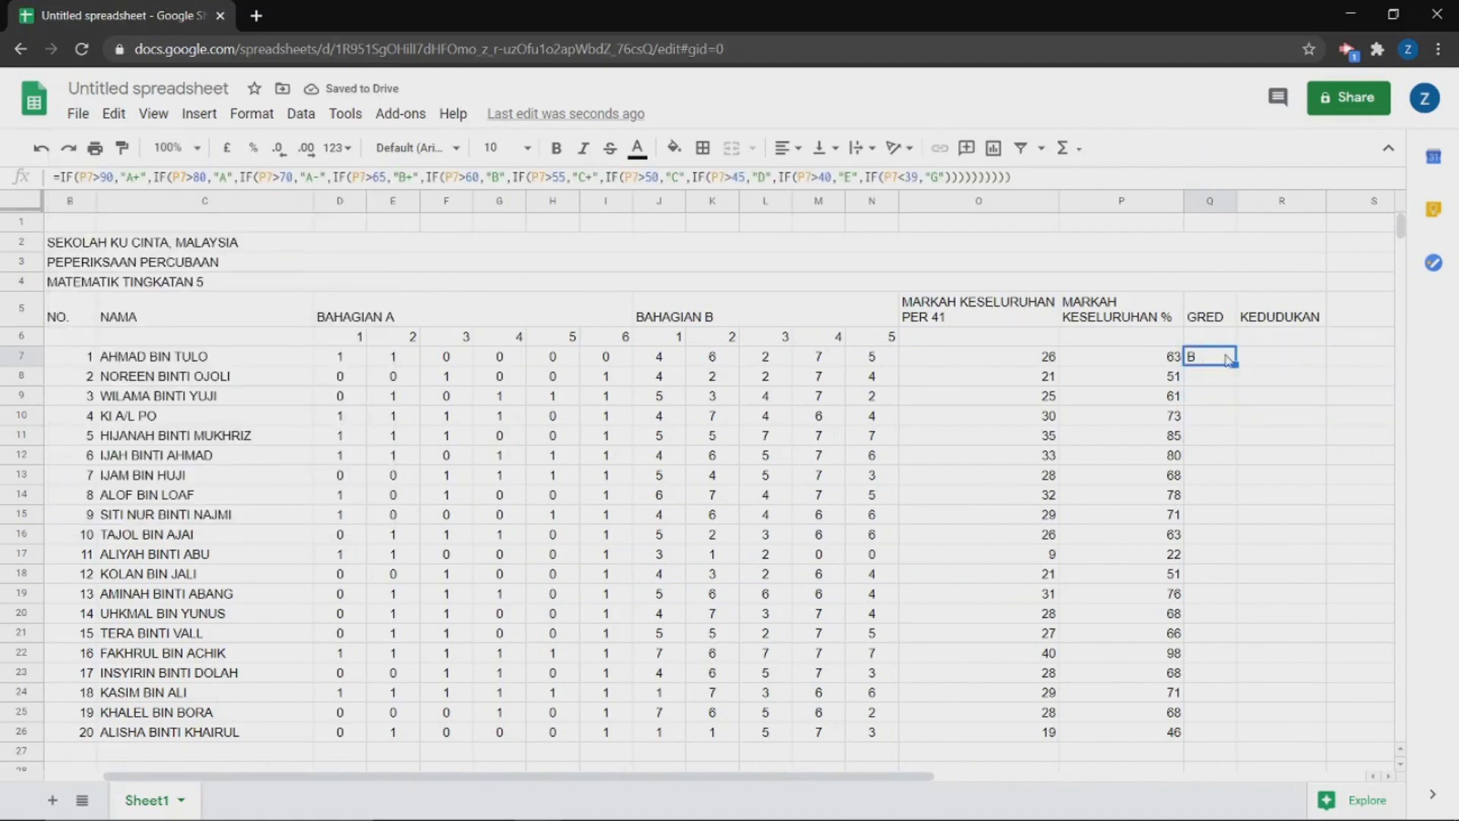
left_click_drag(1234, 366, 1231, 730)
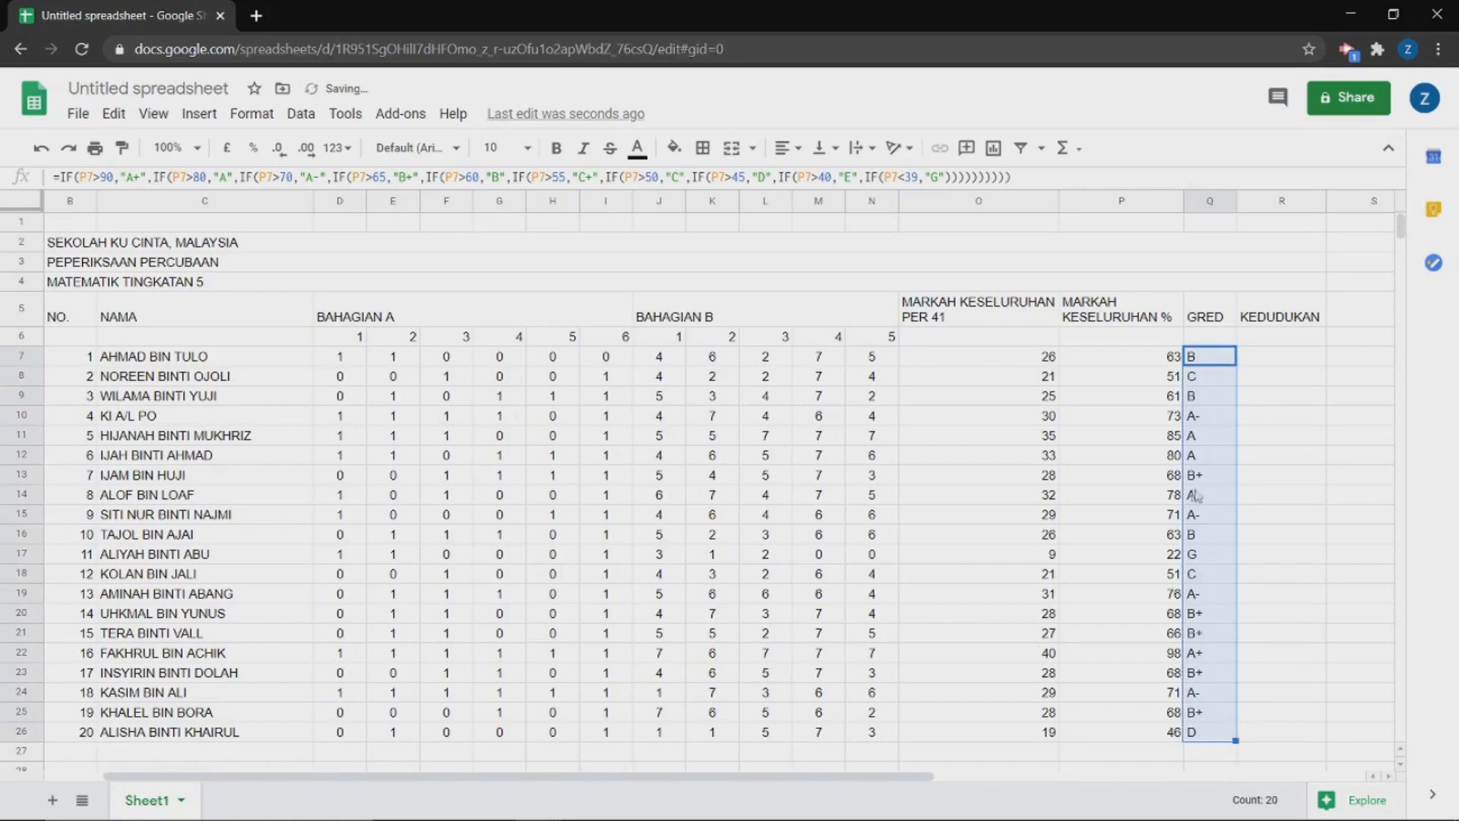
scroll(1210, 562, "right", 1)
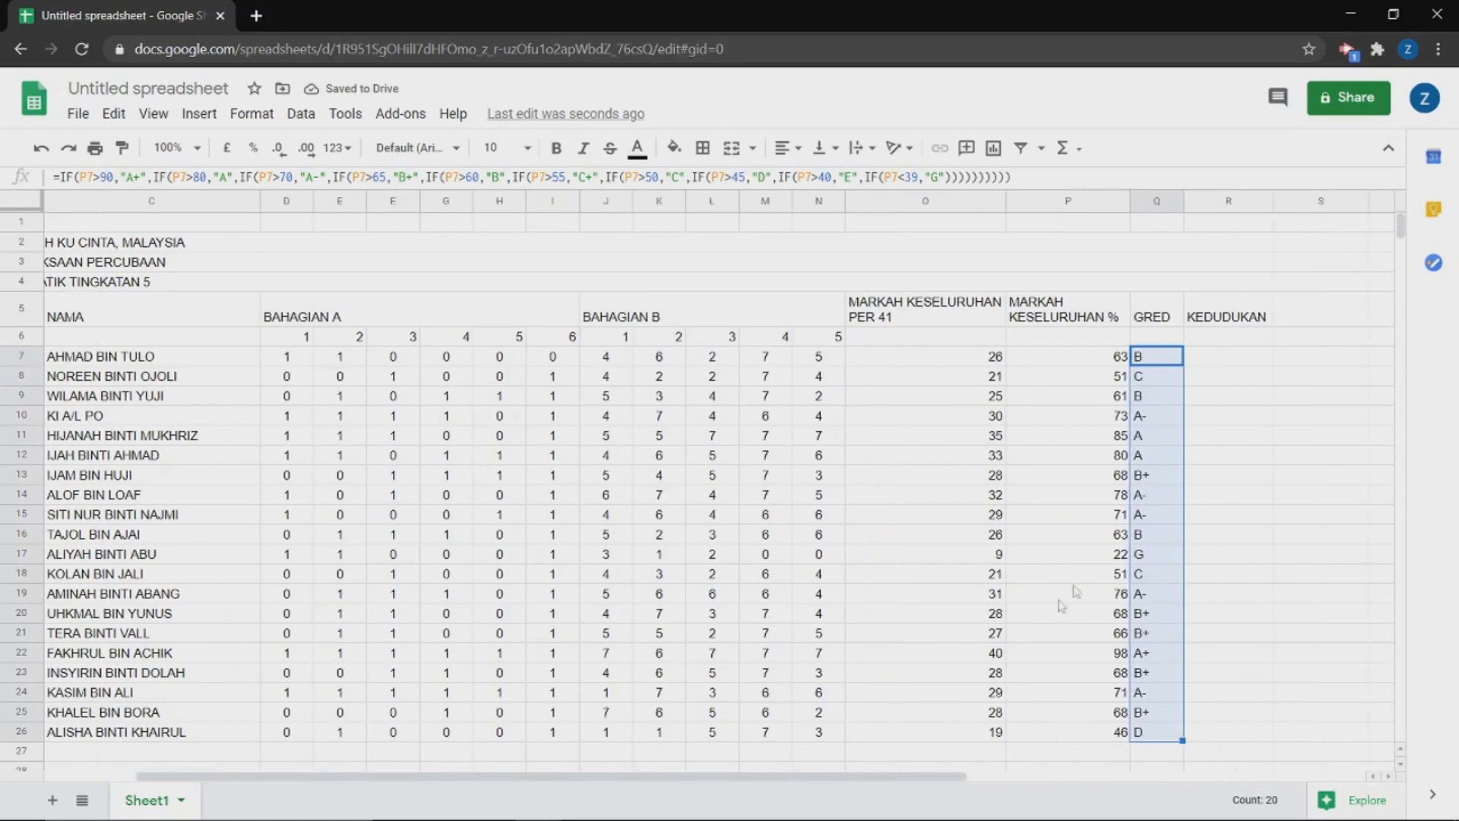
left_click(997, 615)
- Copy the kedudukan formula =rank(P7,$P$7:$P$26,0) from the FORMULA CSC file in Notepad and return to the spreadsheet
left_click(1209, 366)
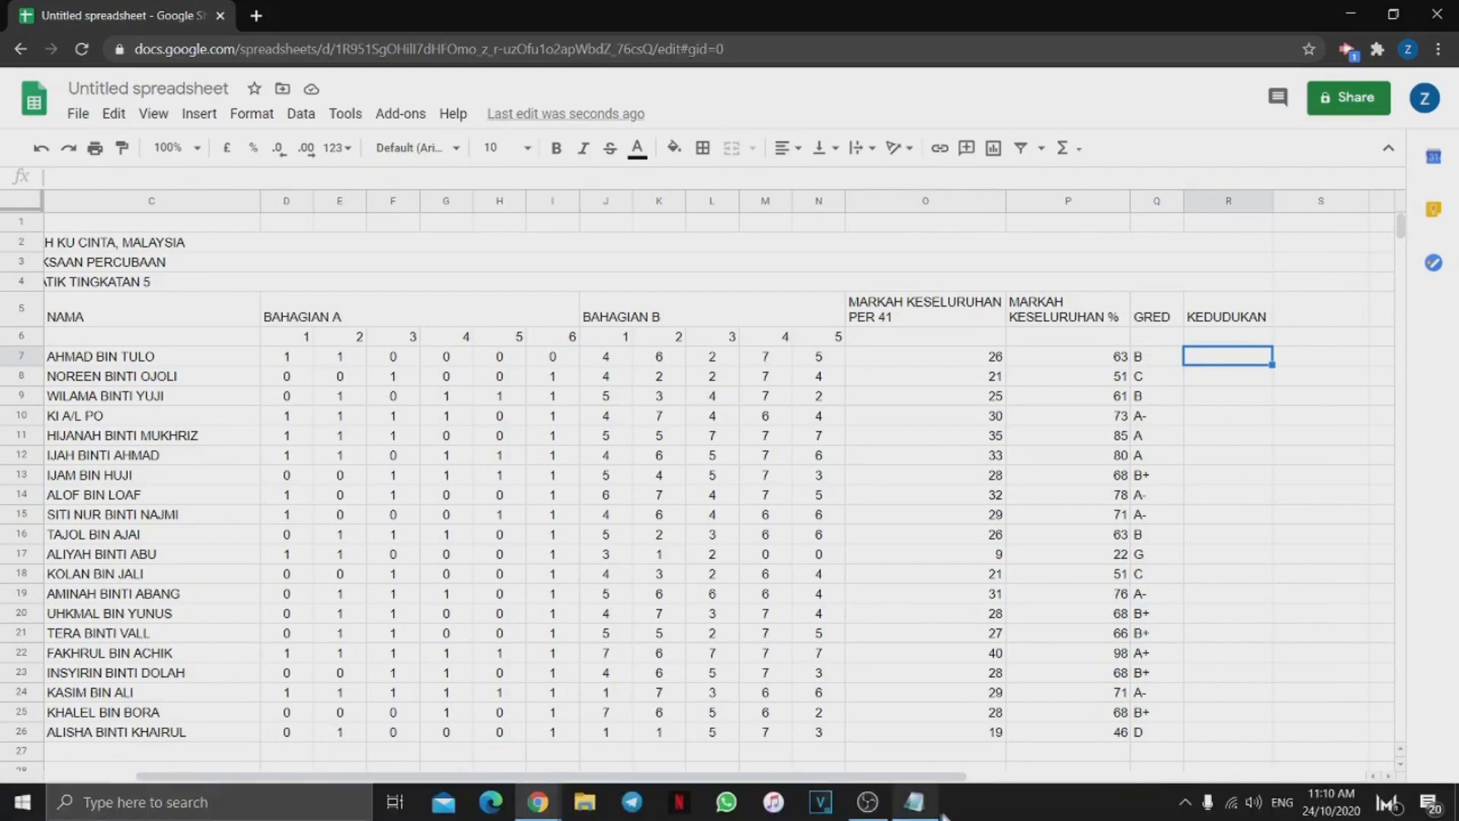
left_click(914, 801)
left_click(380, 425)
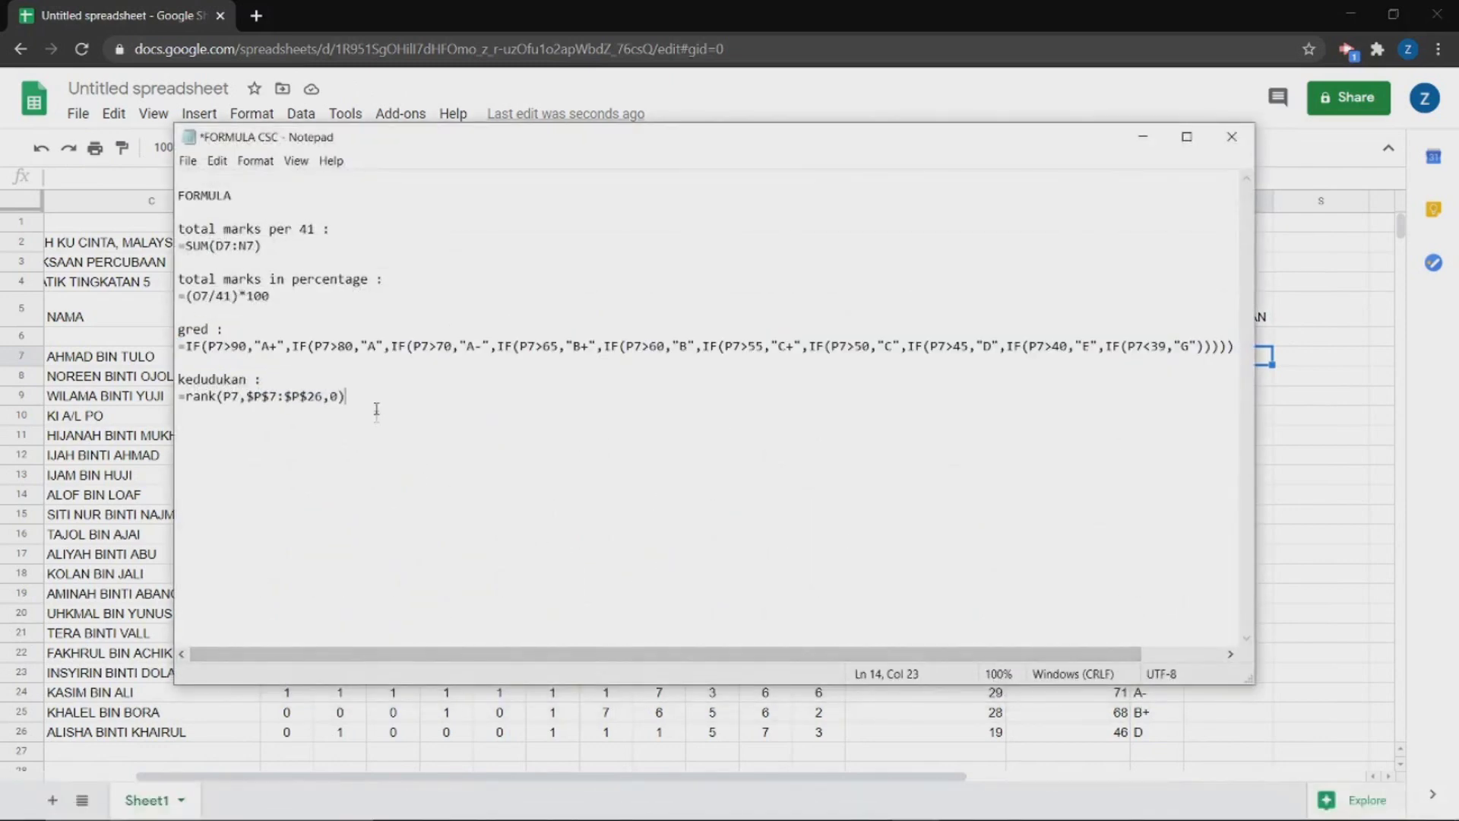
left_click_drag(346, 396, 180, 396)
key("ctrl+c")
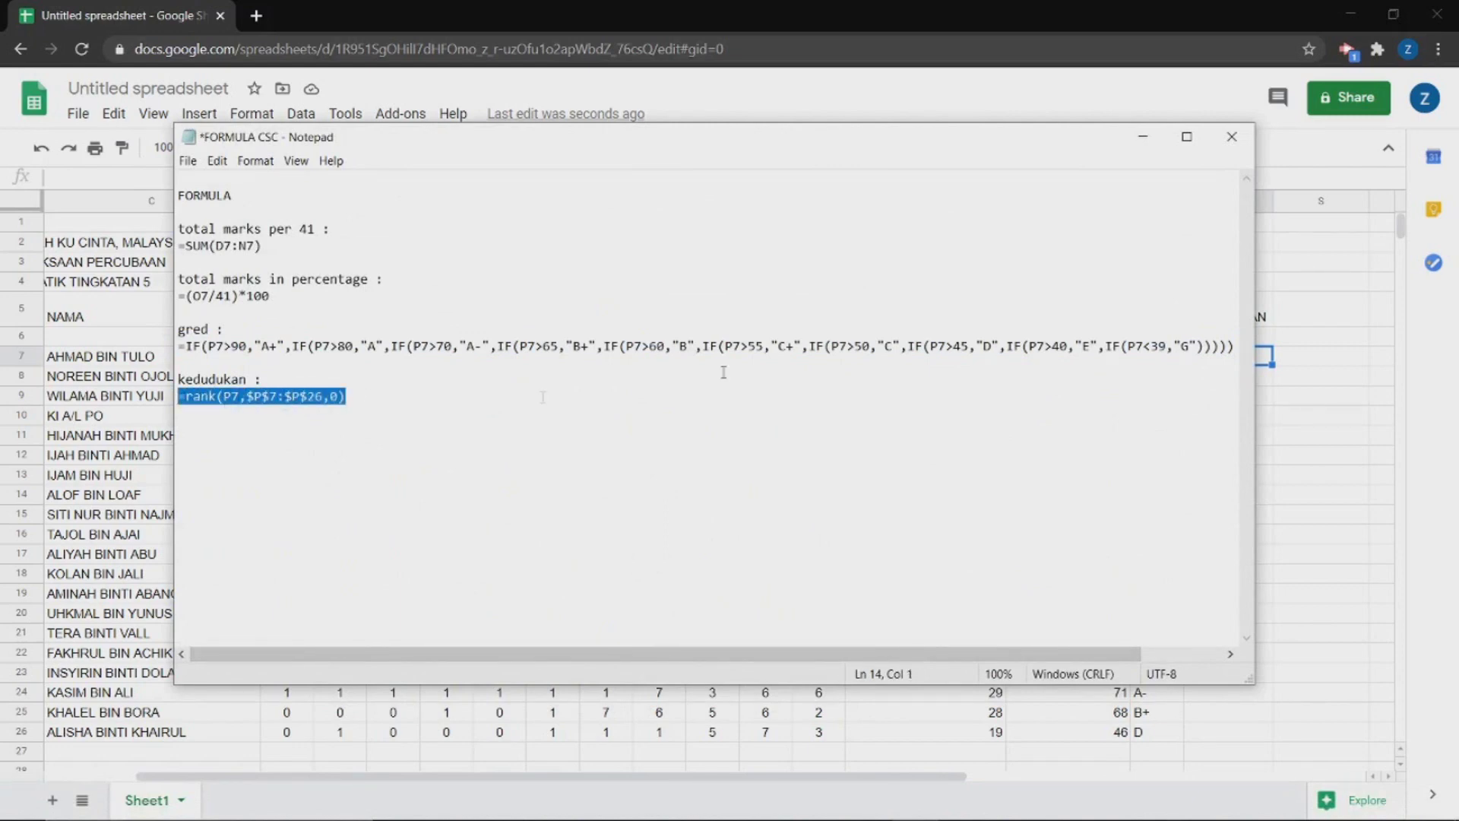
left_click(1143, 138)
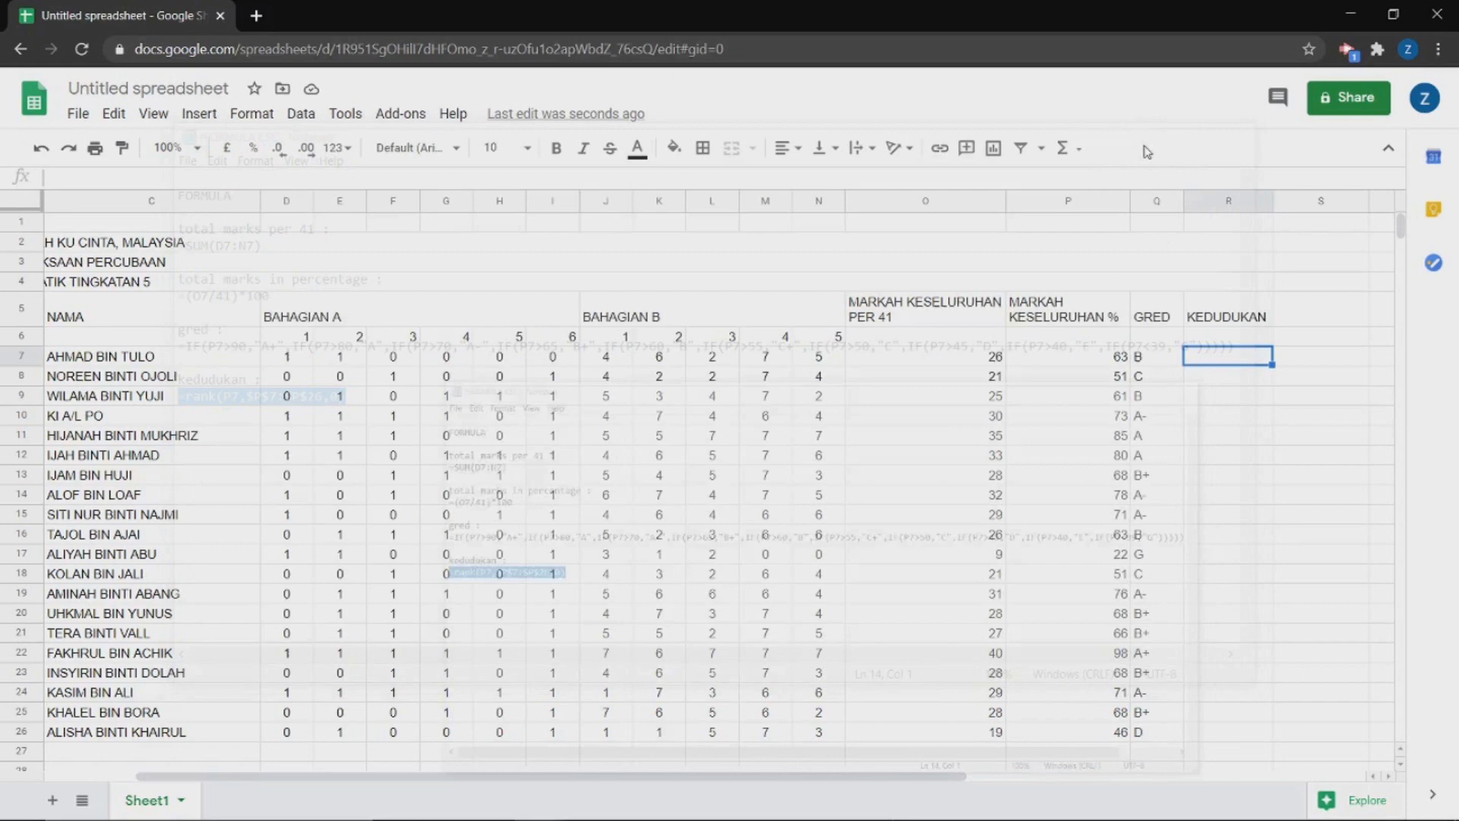
- Enter the copied formula =rank(P7,$P$7:$P$26,0) in cell R7 under KEDUDUKAN and check its references
double_click(1218, 357)
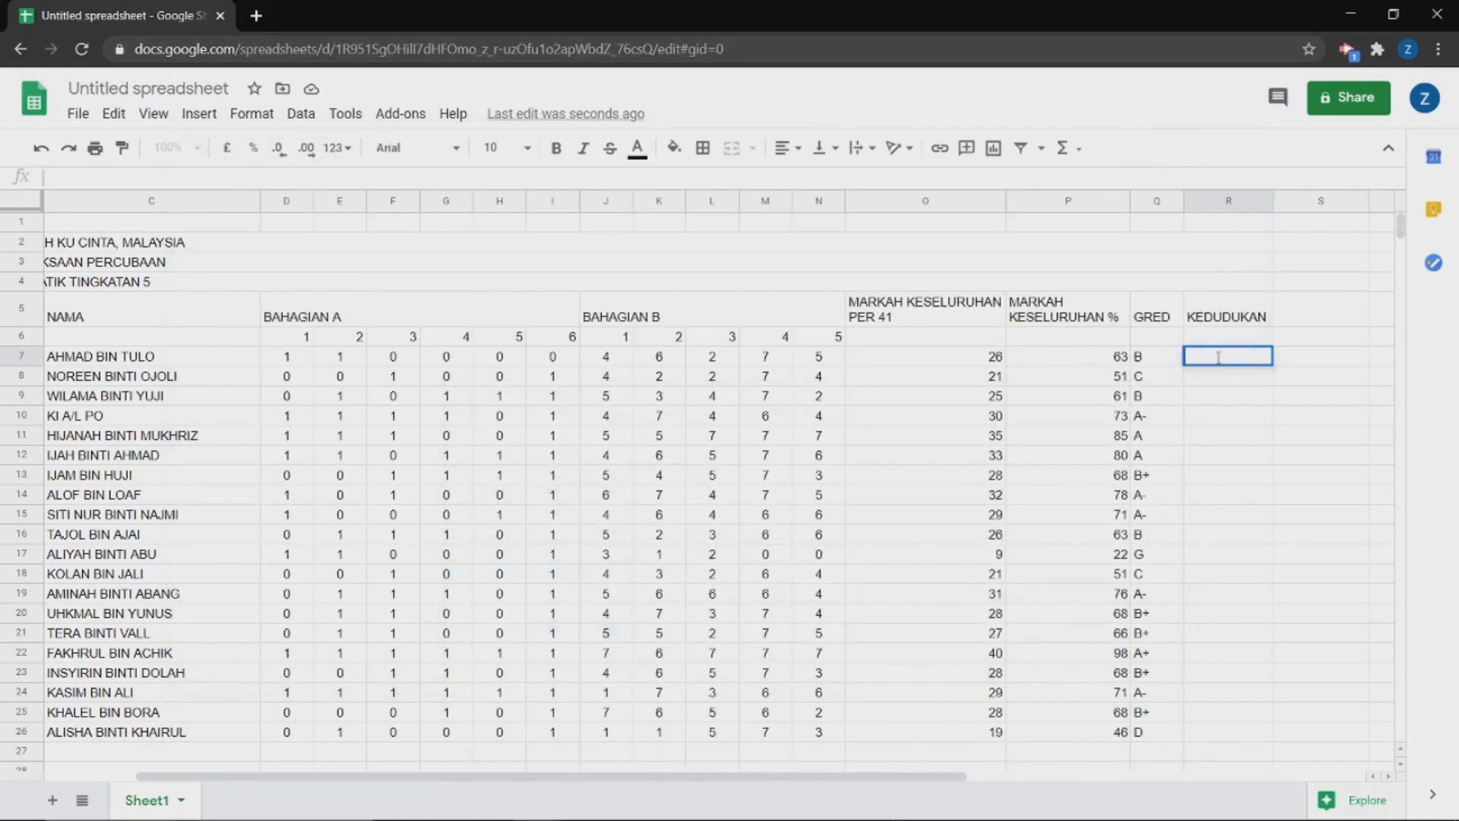
key("ctrl+v")
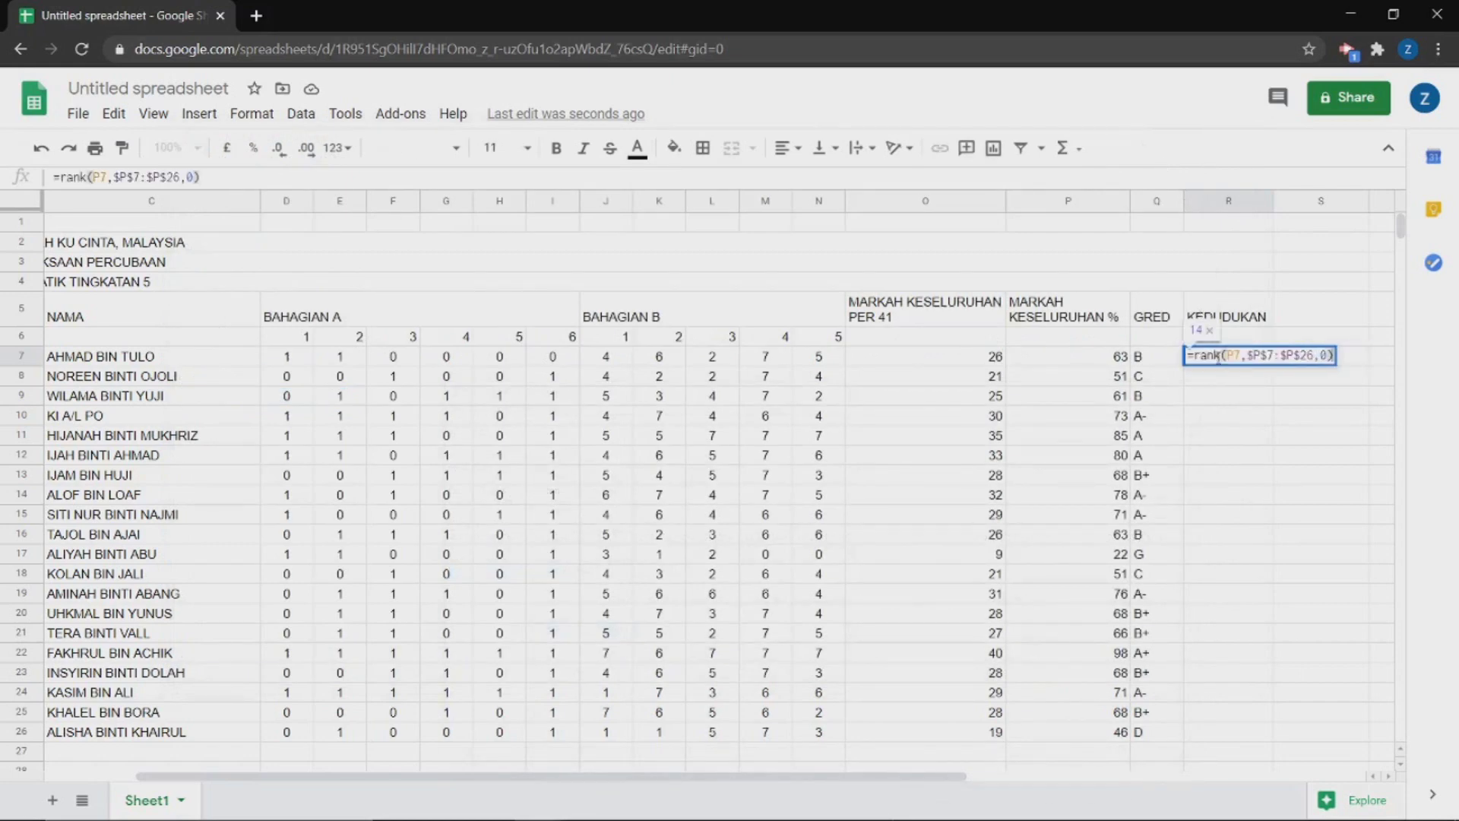
left_click(1240, 357)
left_click(1105, 363)
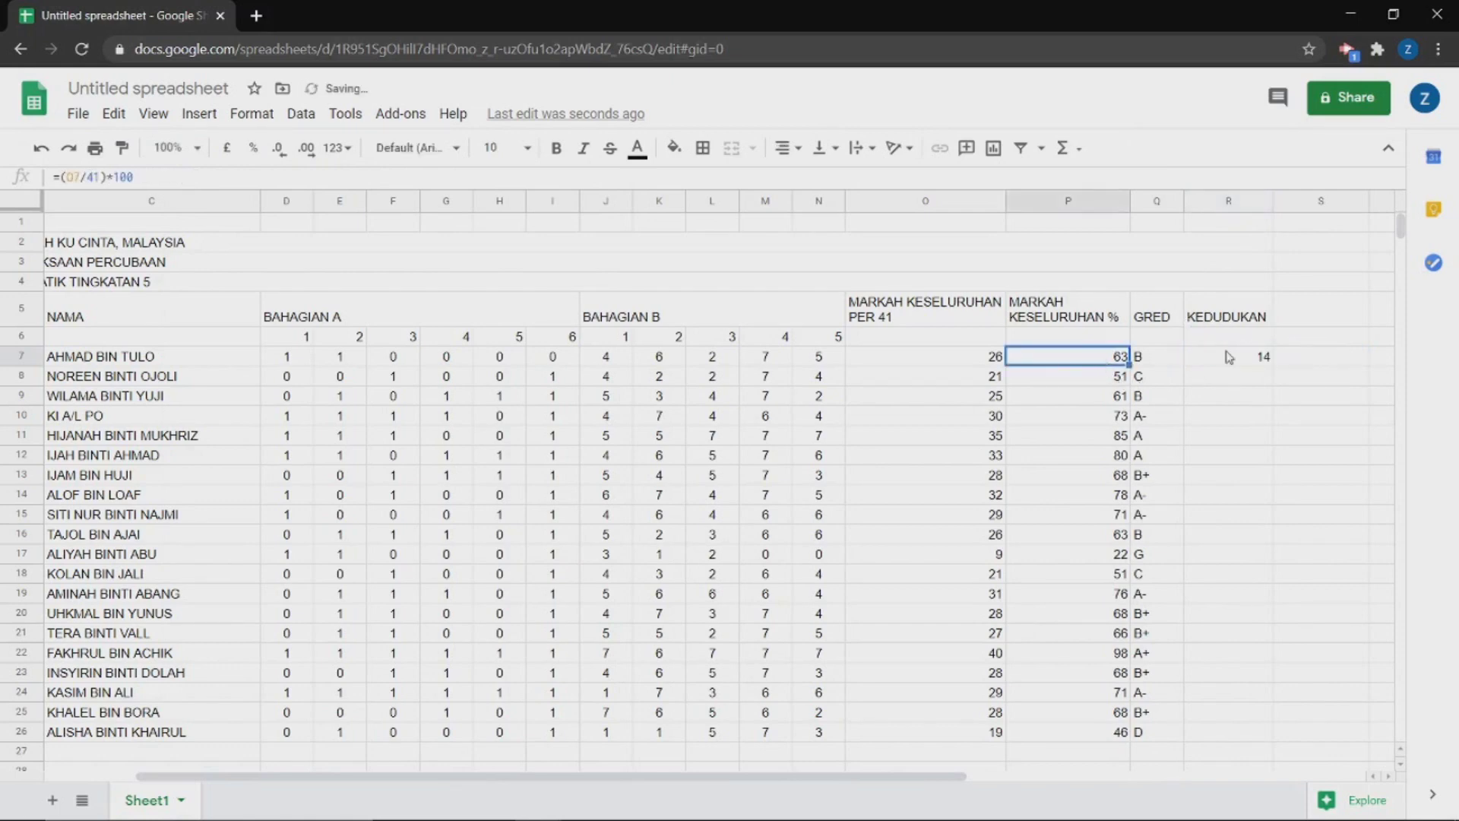
left_click(1239, 362)
double_click(1239, 364)
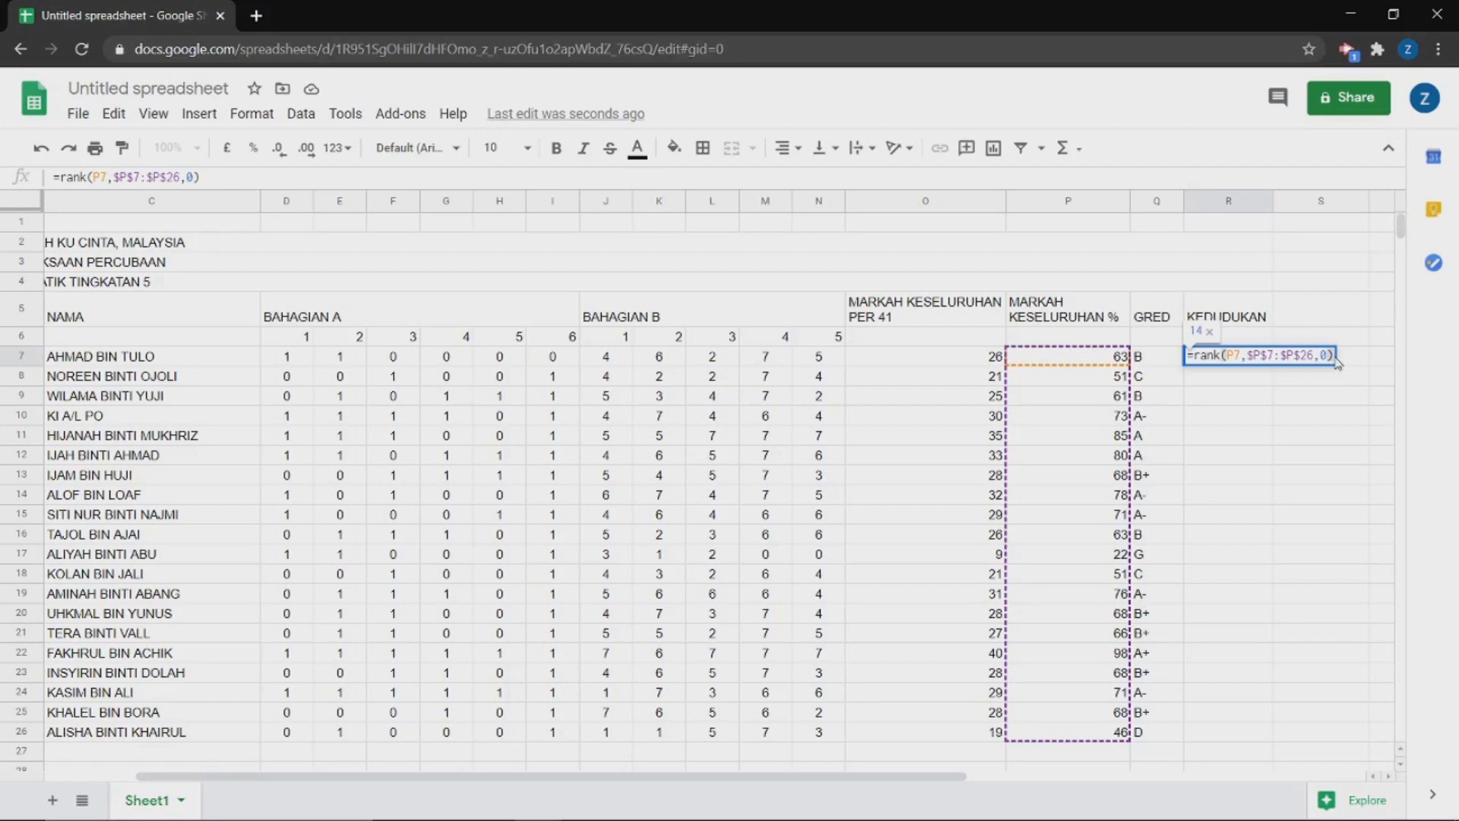
key("Return")
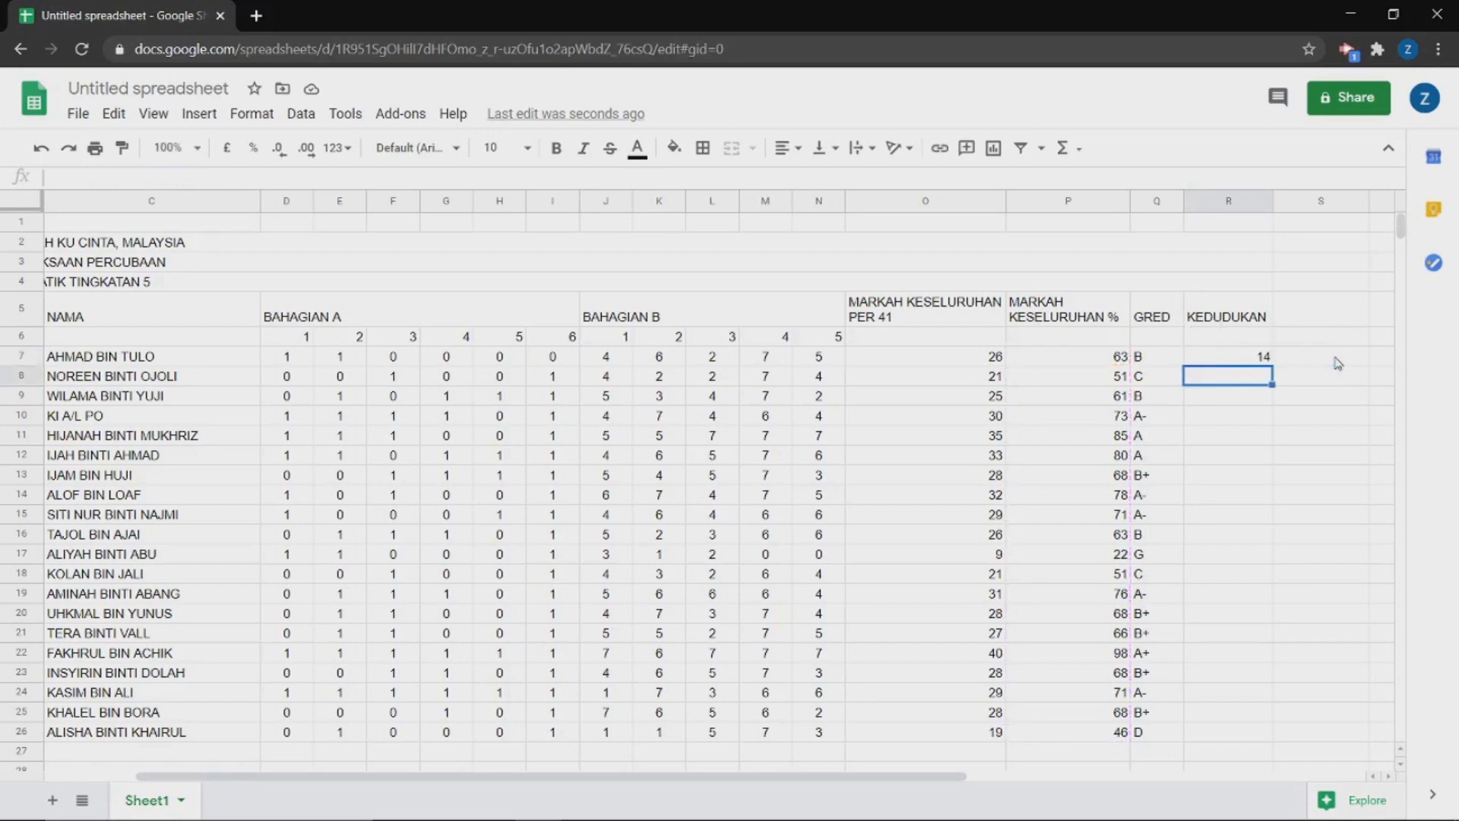
- Fill the rank formula from R7 down through R26 for all students
left_click(1254, 357)
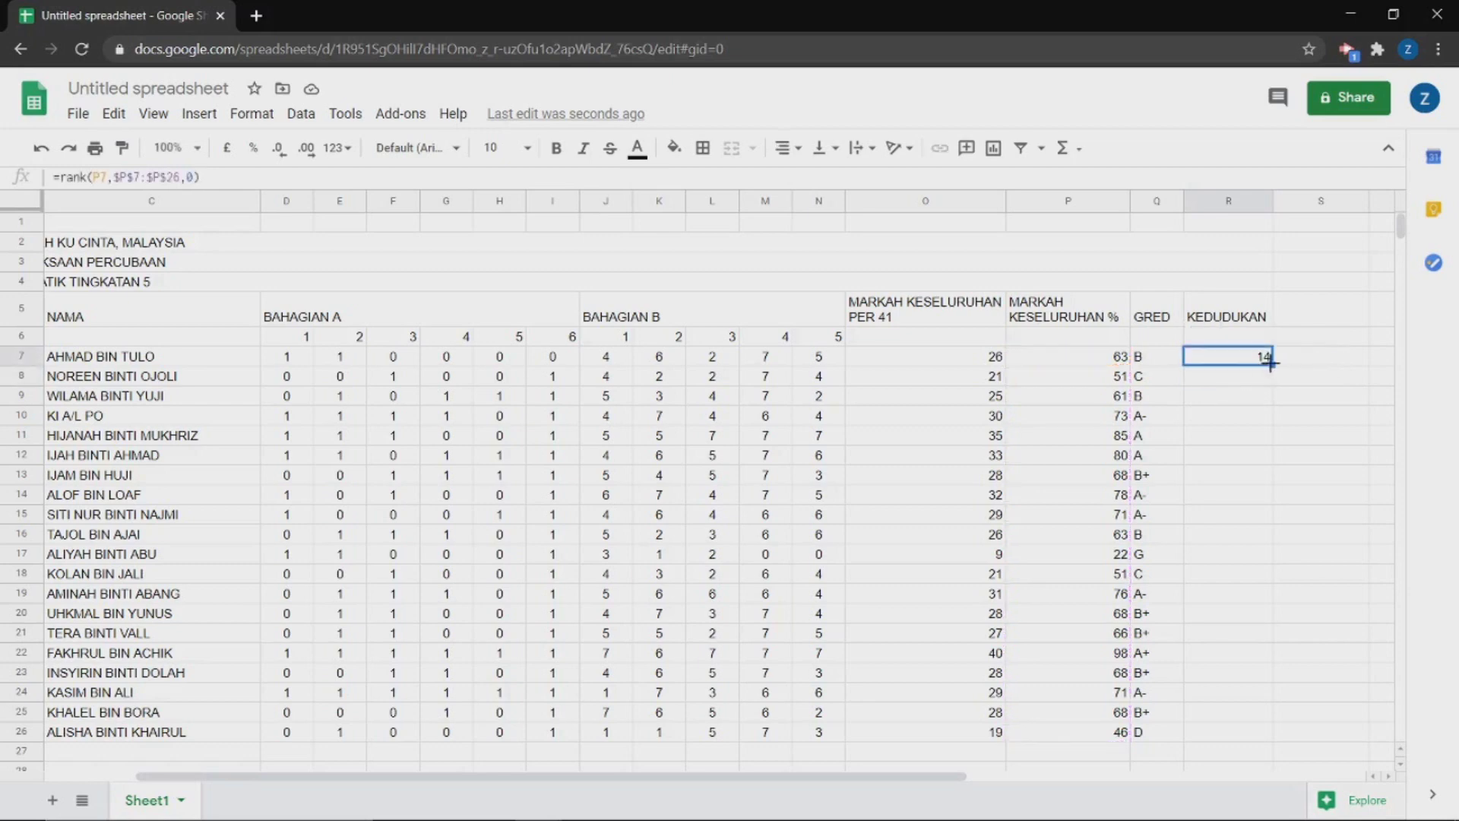
left_click_drag(1269, 363, 1268, 739)
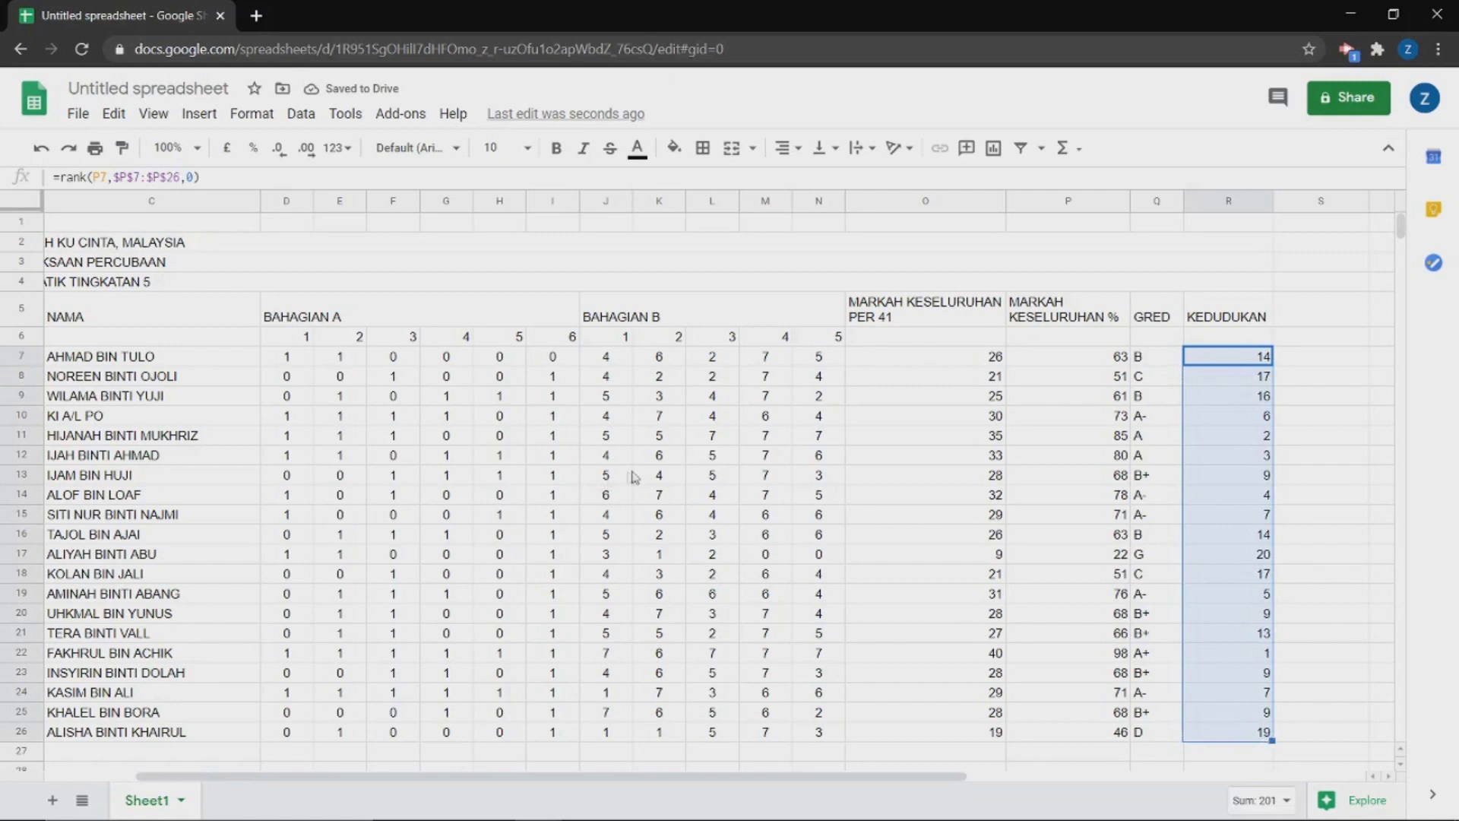
scroll(737, 394, "left", 3)
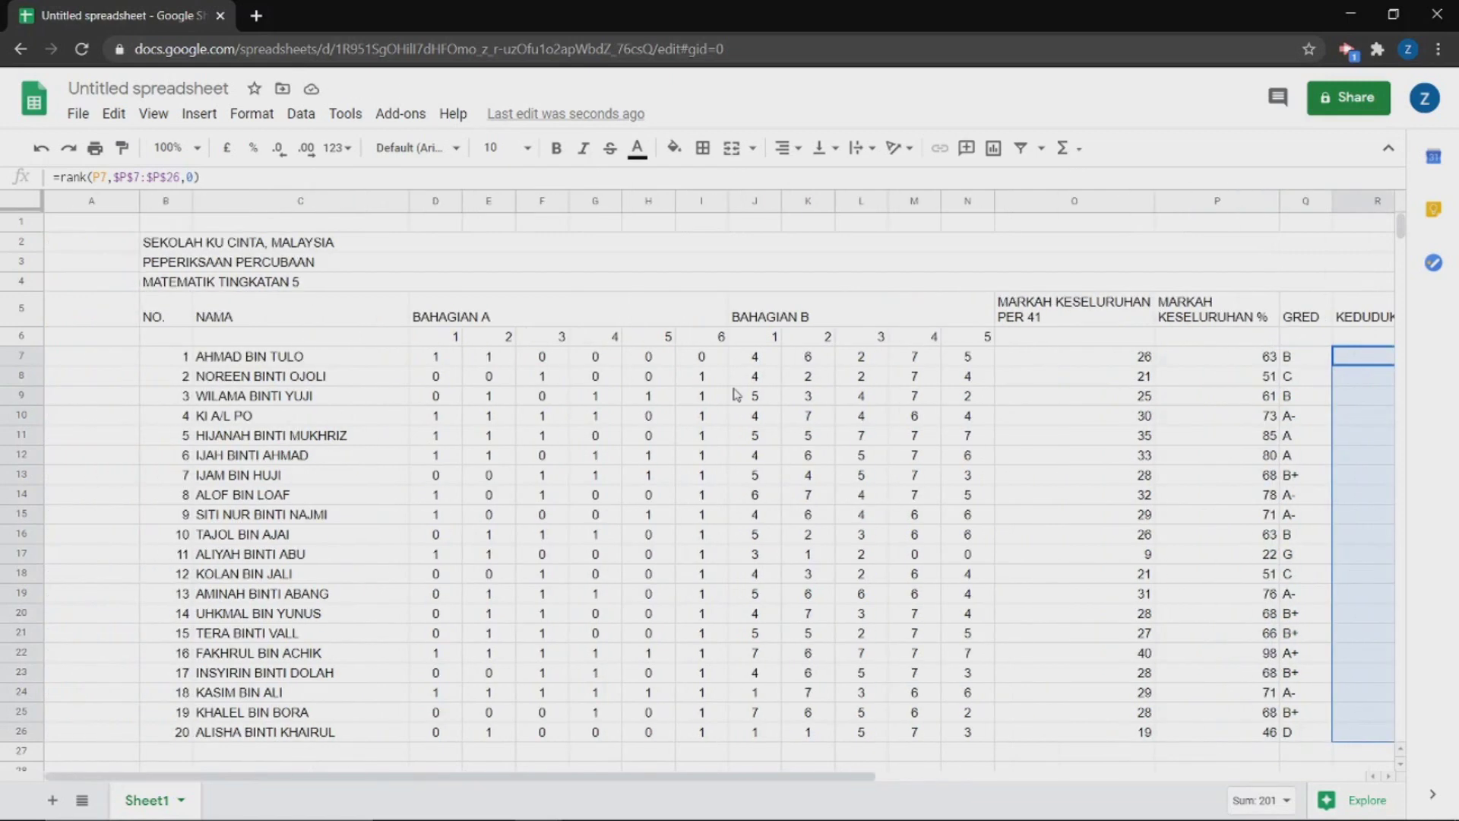
scroll(737, 394, "right", 1)
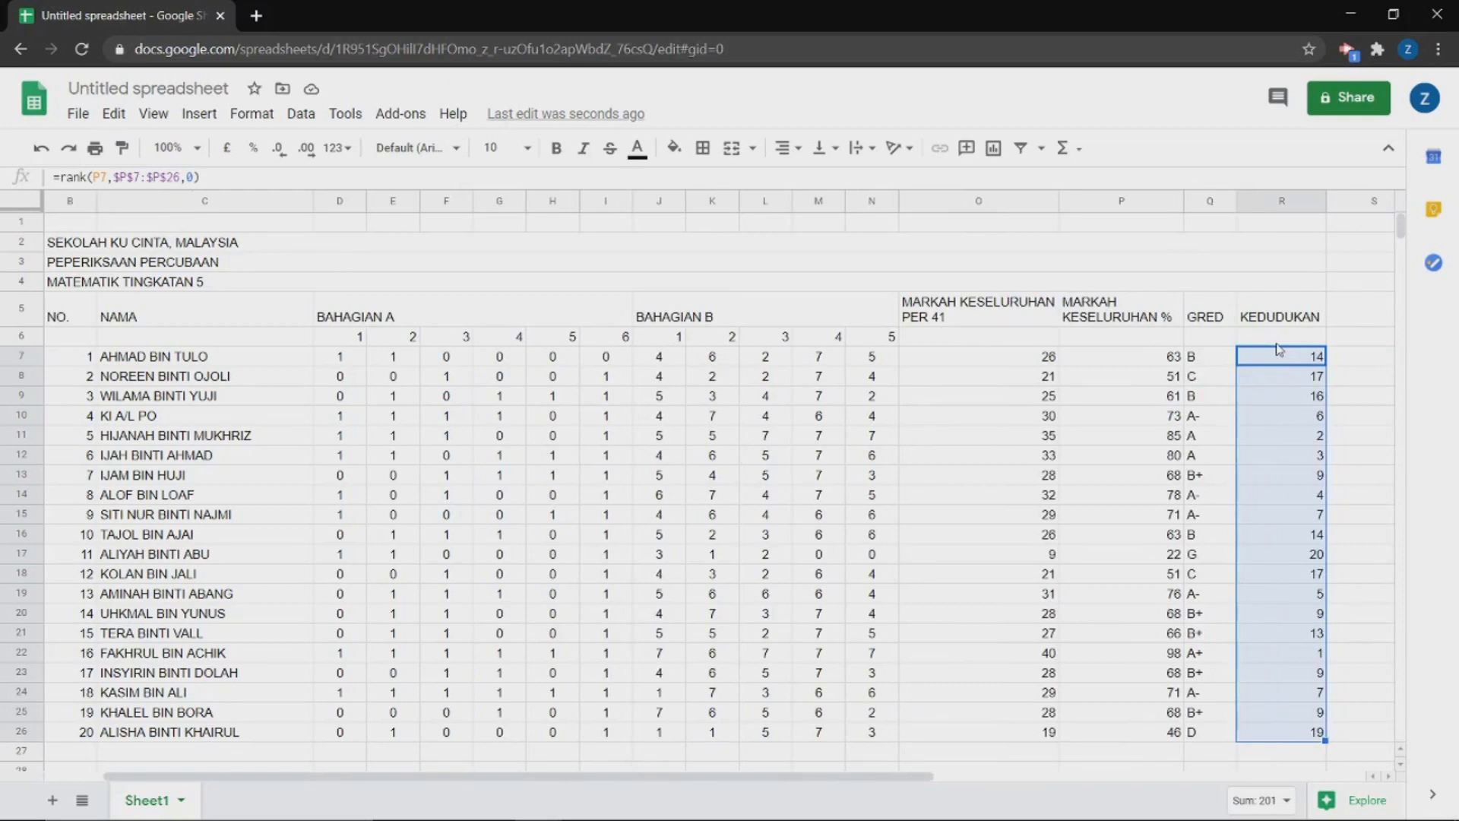
- Create a filter on the range C6:R26, using row 6 as its header row
left_click(215, 338)
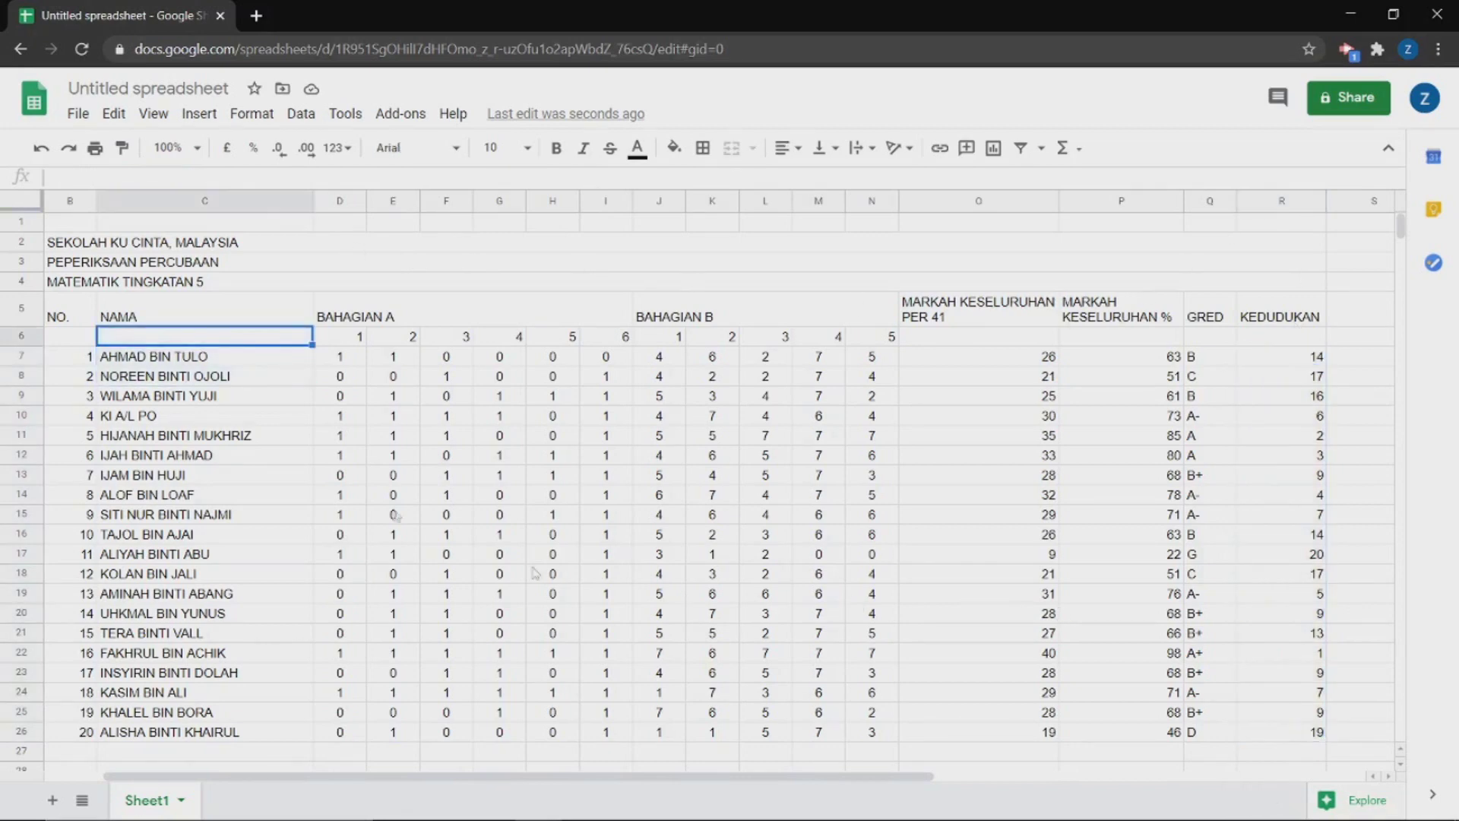
left_click_drag(122, 339, 1292, 739)
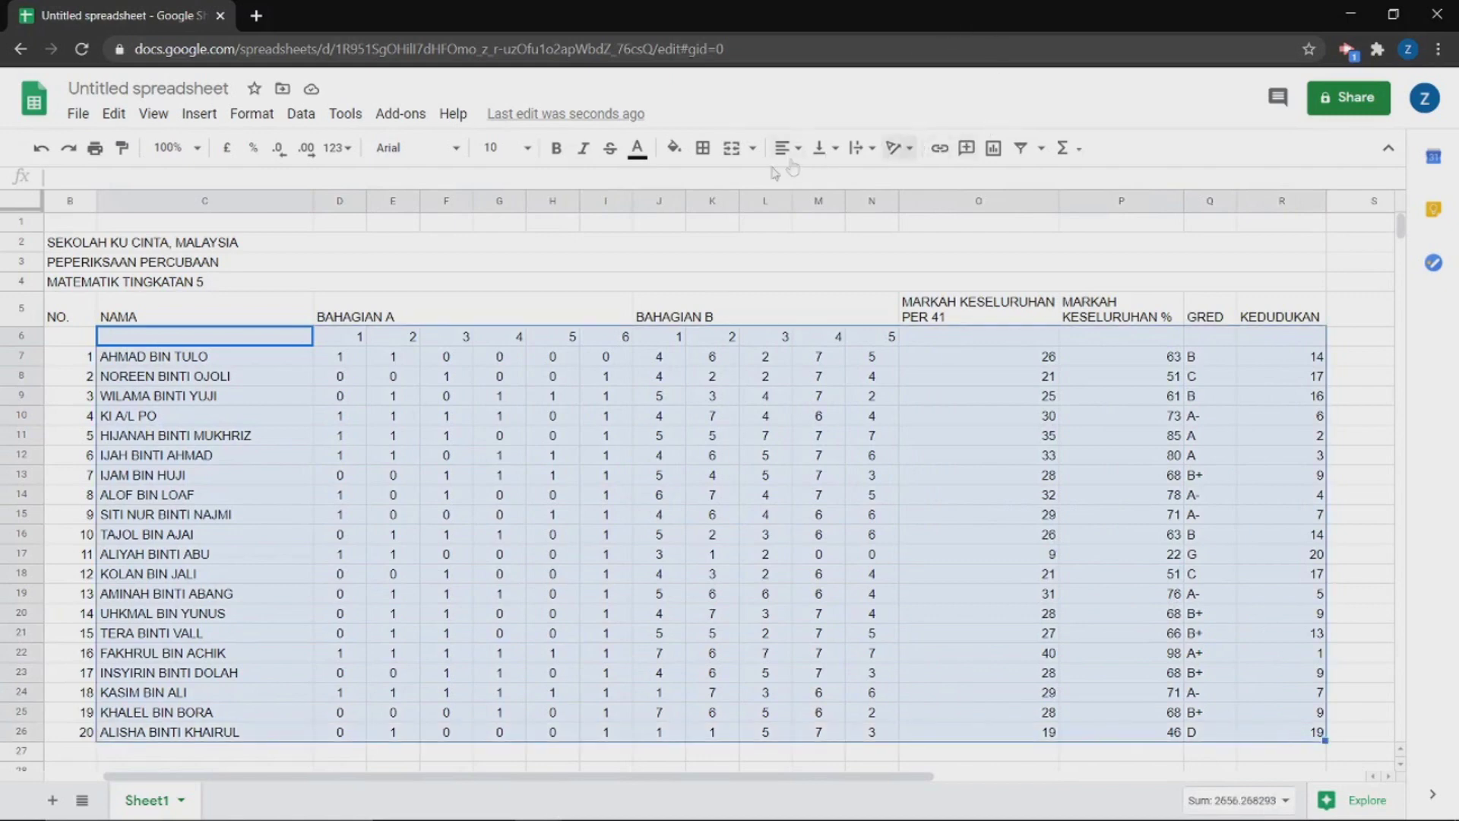
left_click(1024, 150)
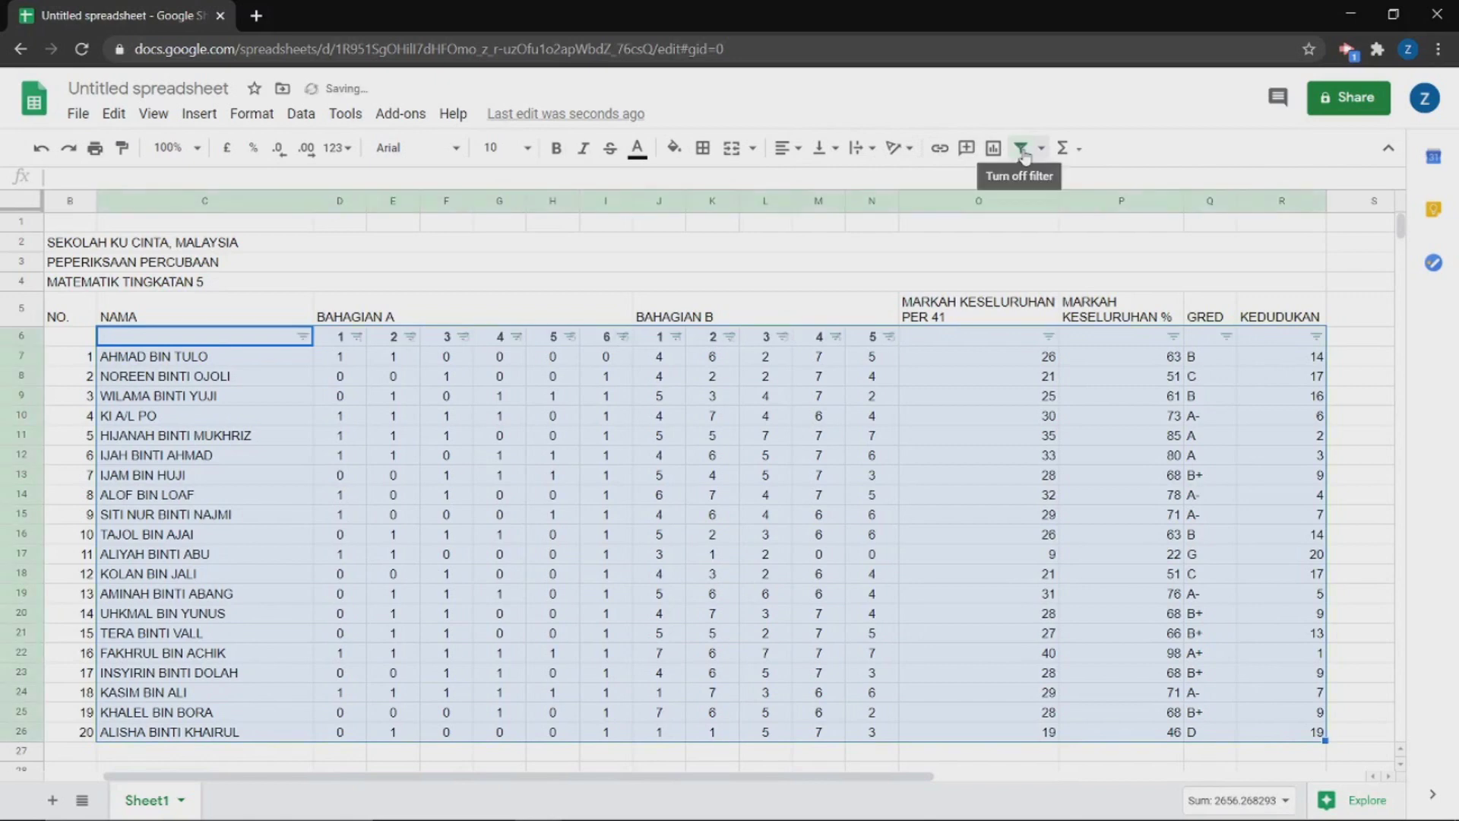
- Sort the student rows by KEDUDUKAN in A → Z order and turn off the filter on the table
left_click(1316, 336)
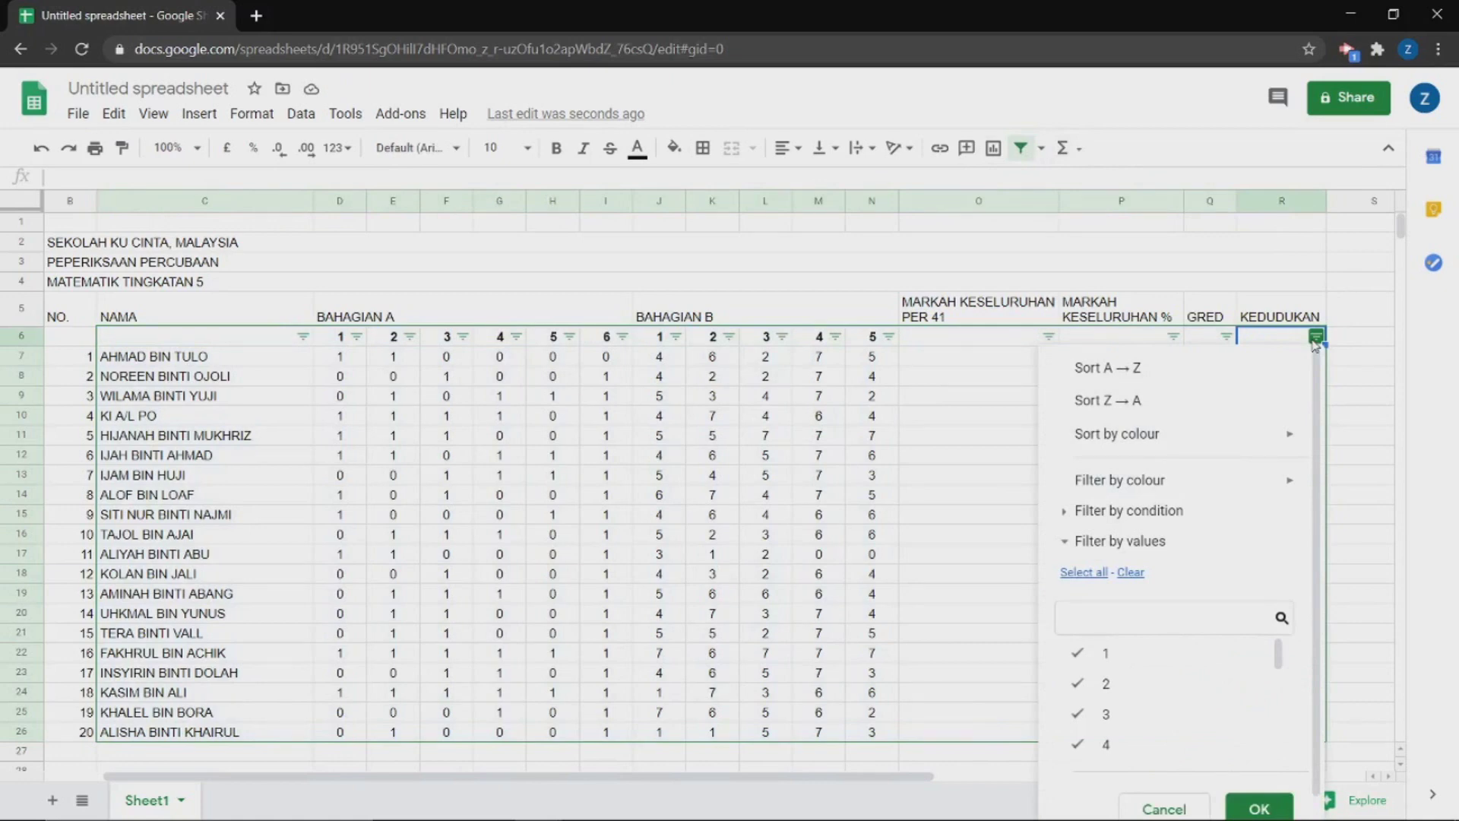
left_click(1163, 385)
left_click(1162, 382)
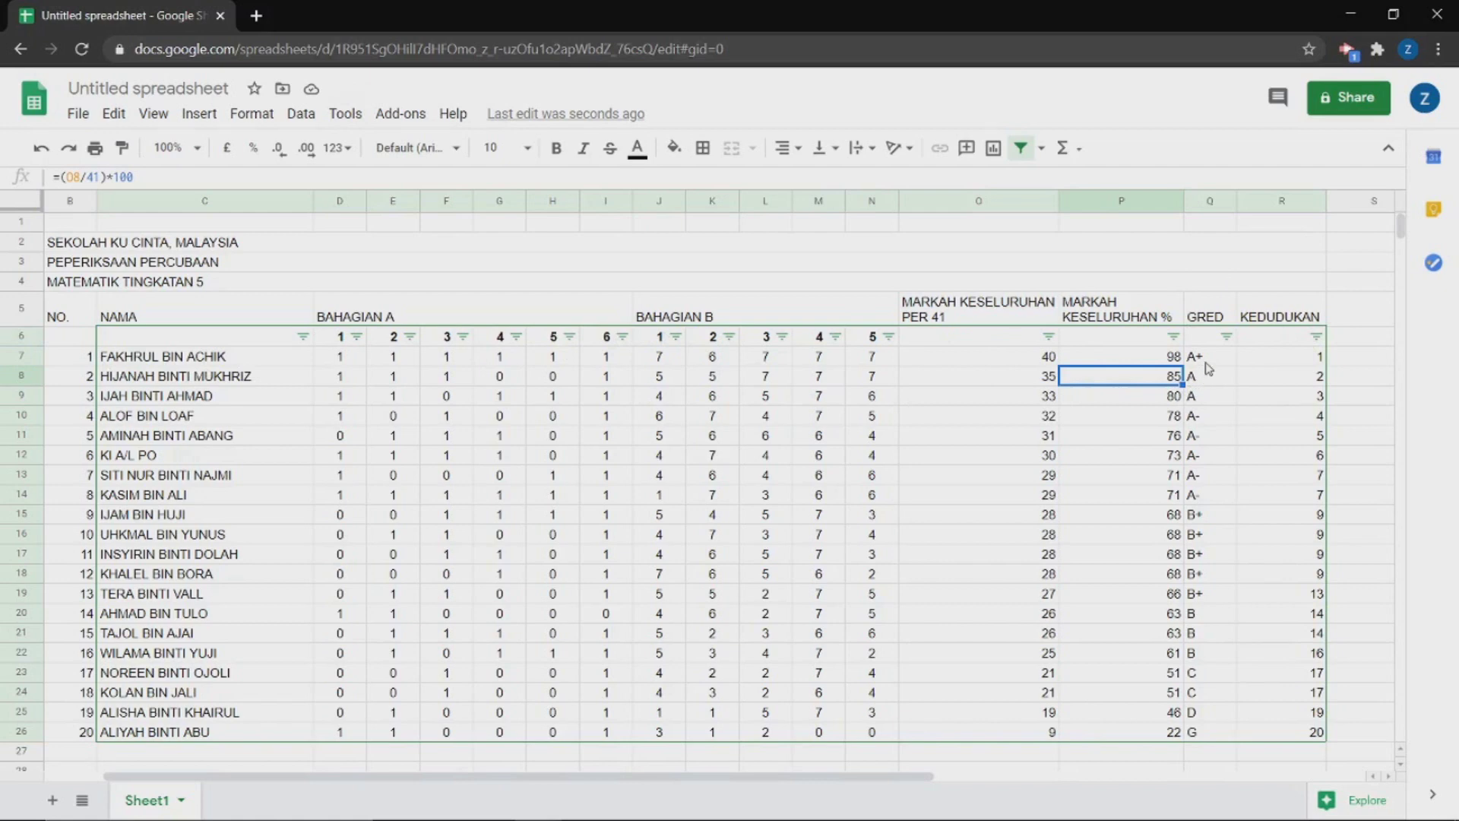
left_click(1023, 149)
left_click(572, 714)
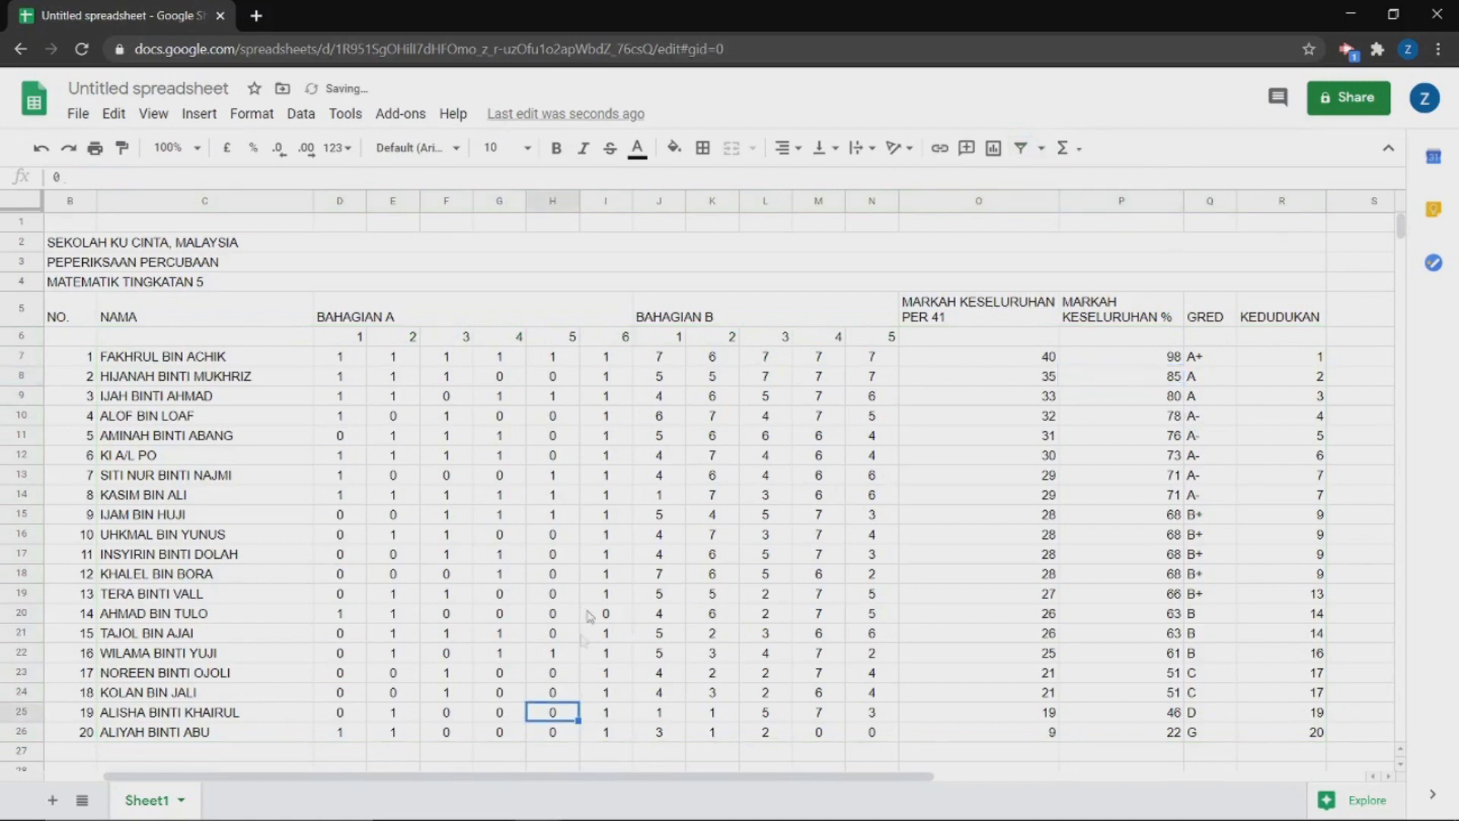
left_click(658, 578)
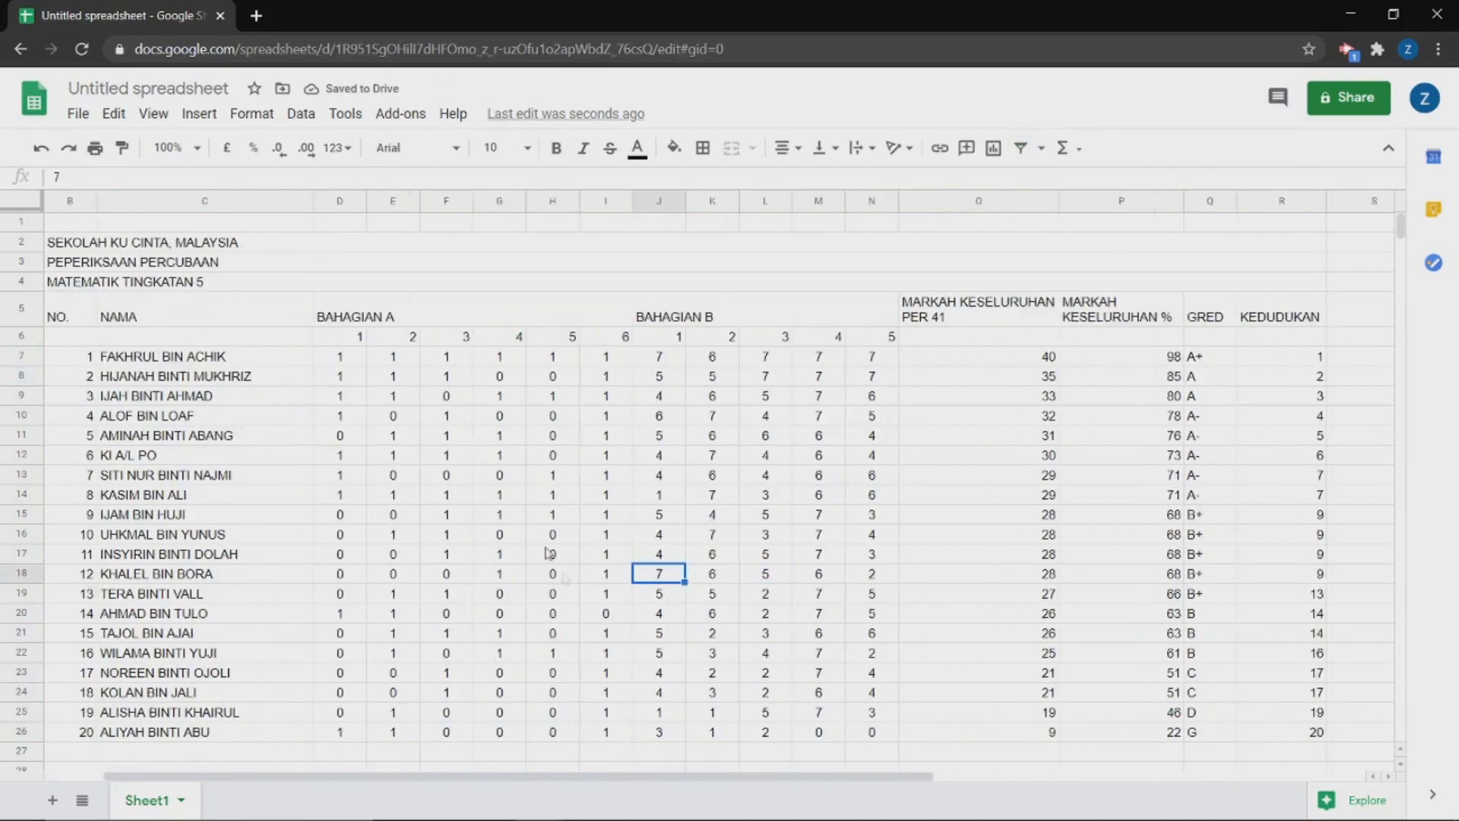
- Centre-align the range B2:R26 horizontally and left-align the student names in C7:C26
left_click_drag(55, 245, 1292, 733)
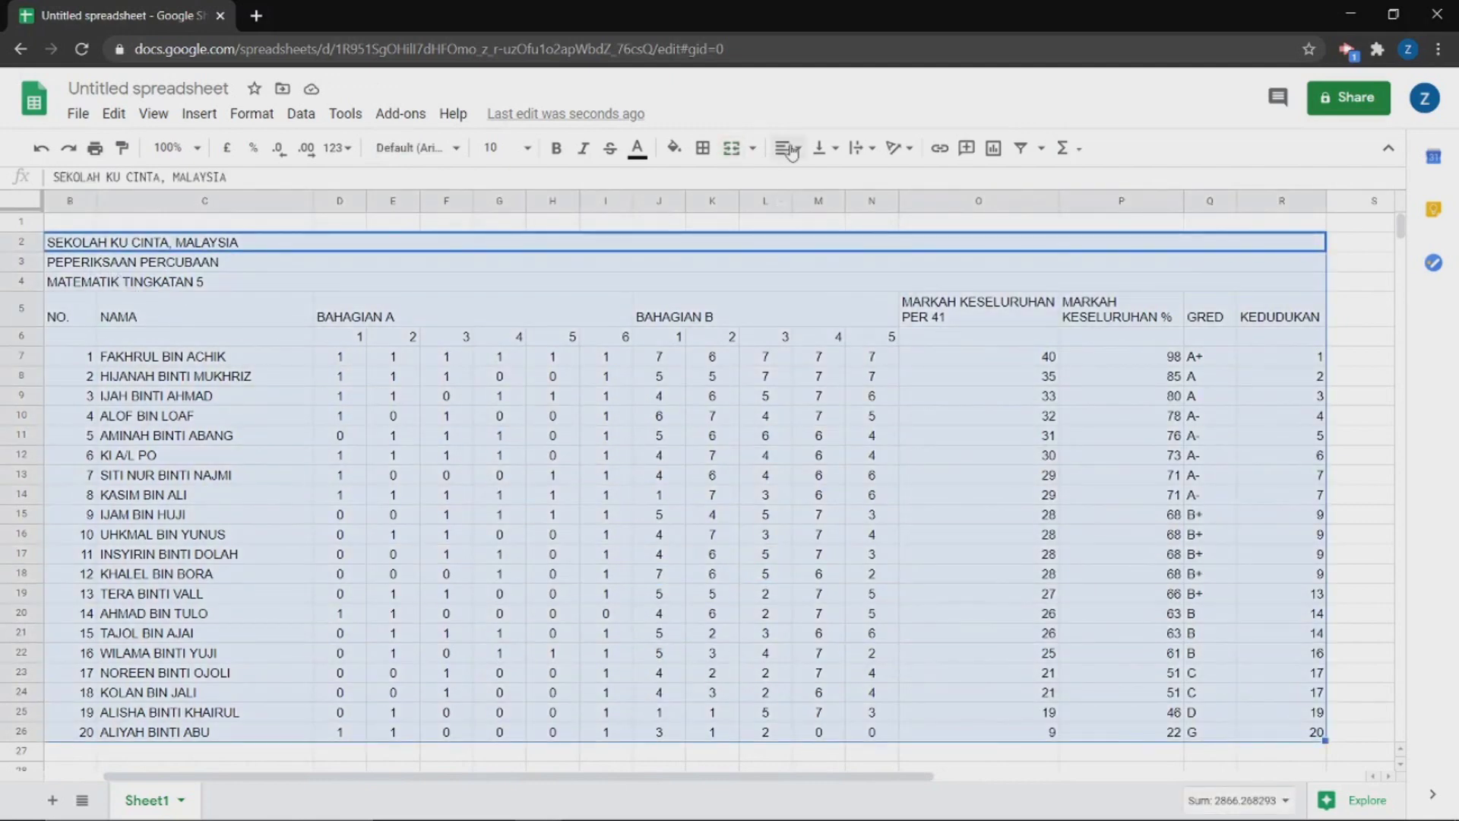
left_click(808, 180)
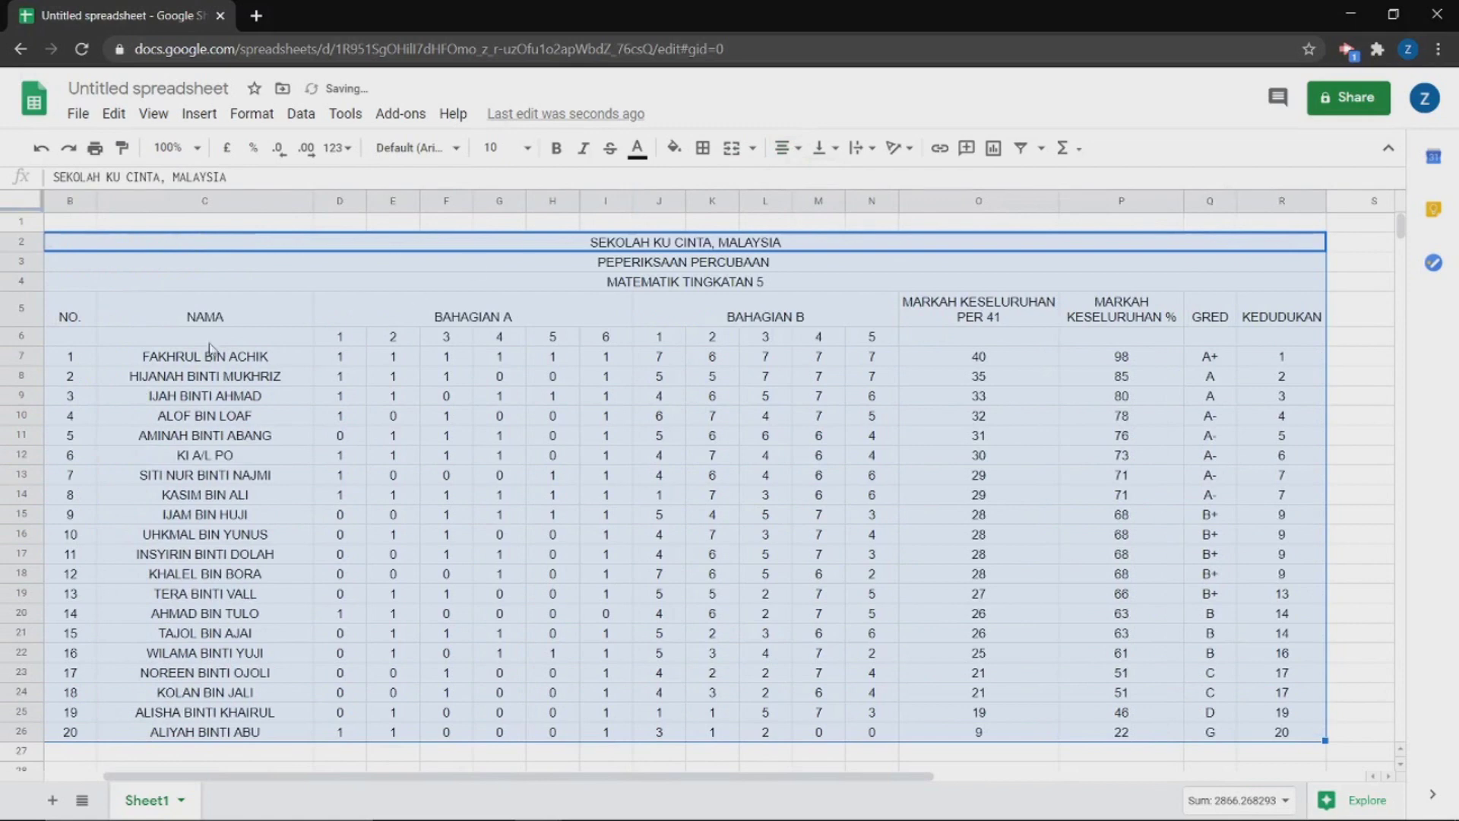
left_click(138, 371)
left_click_drag(133, 357, 259, 734)
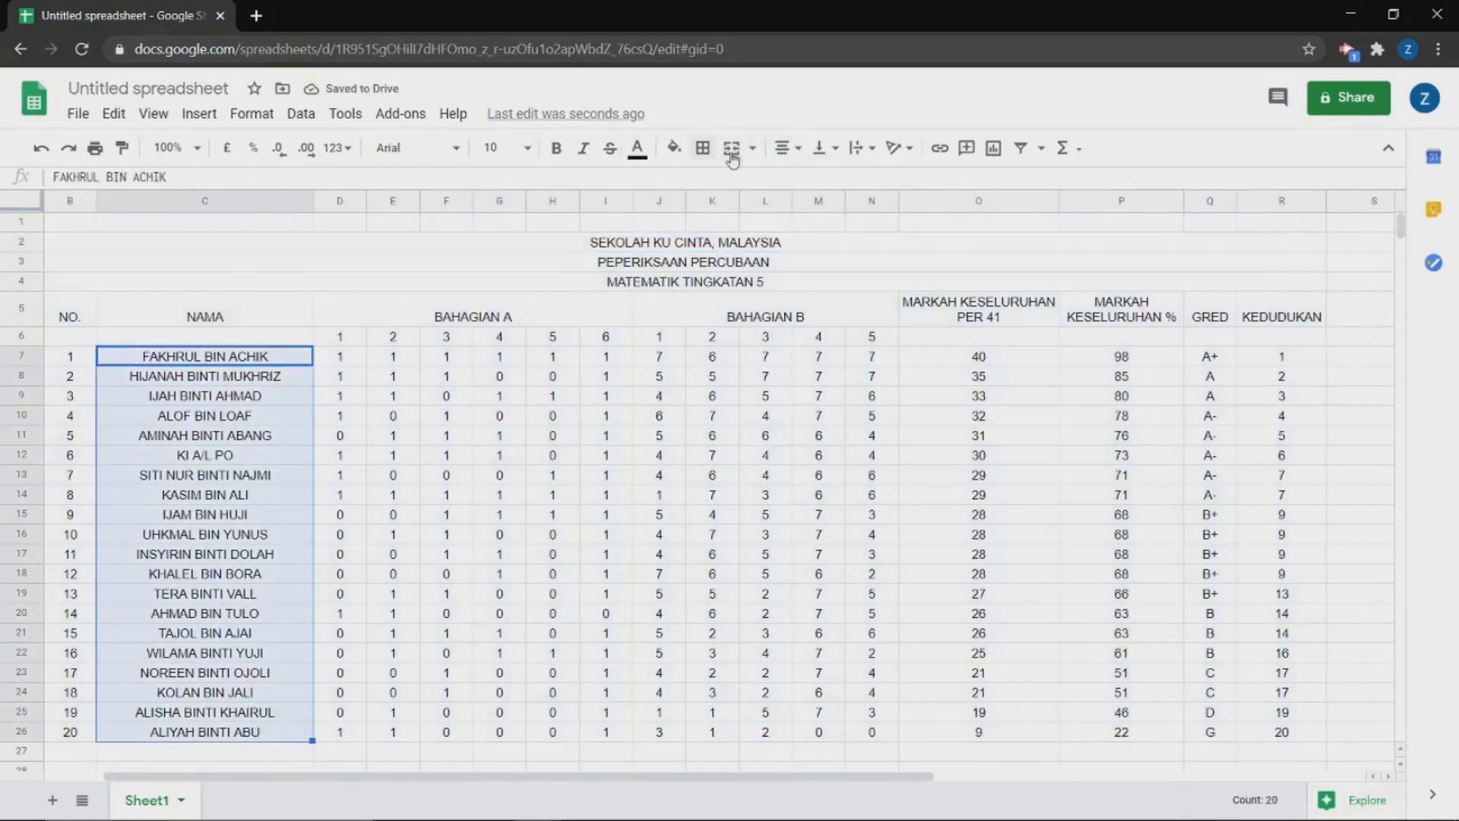
left_click(778, 149)
left_click(788, 179)
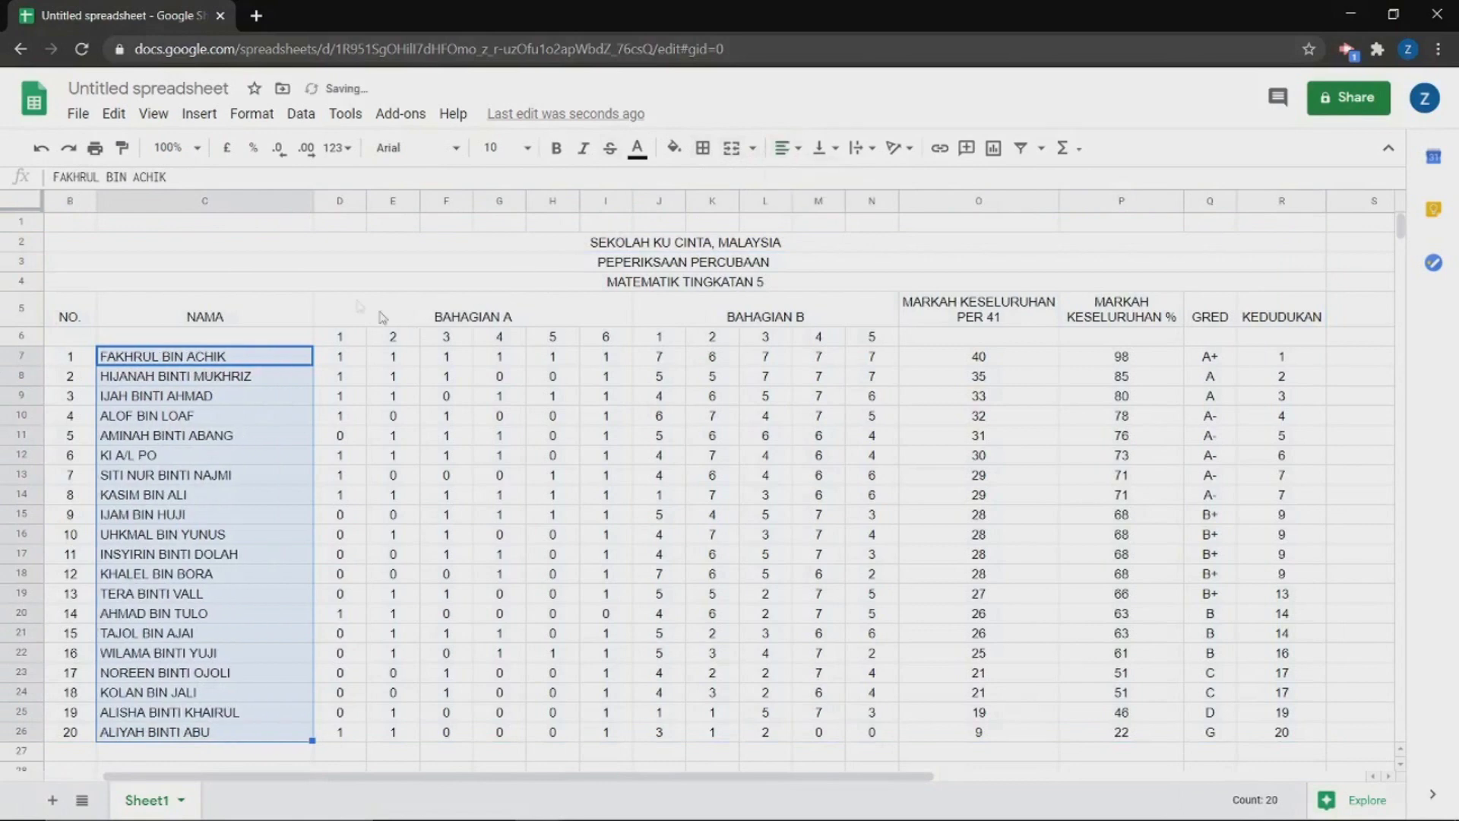
- Merge rows 5 and 6 vertically for the NO. and NAMA headers (B5:C6) and the overall marks, percentage, GRED and KEDUDUKAN headers (O5:R6)
left_click(173, 316)
left_click_drag(85, 308, 135, 336)
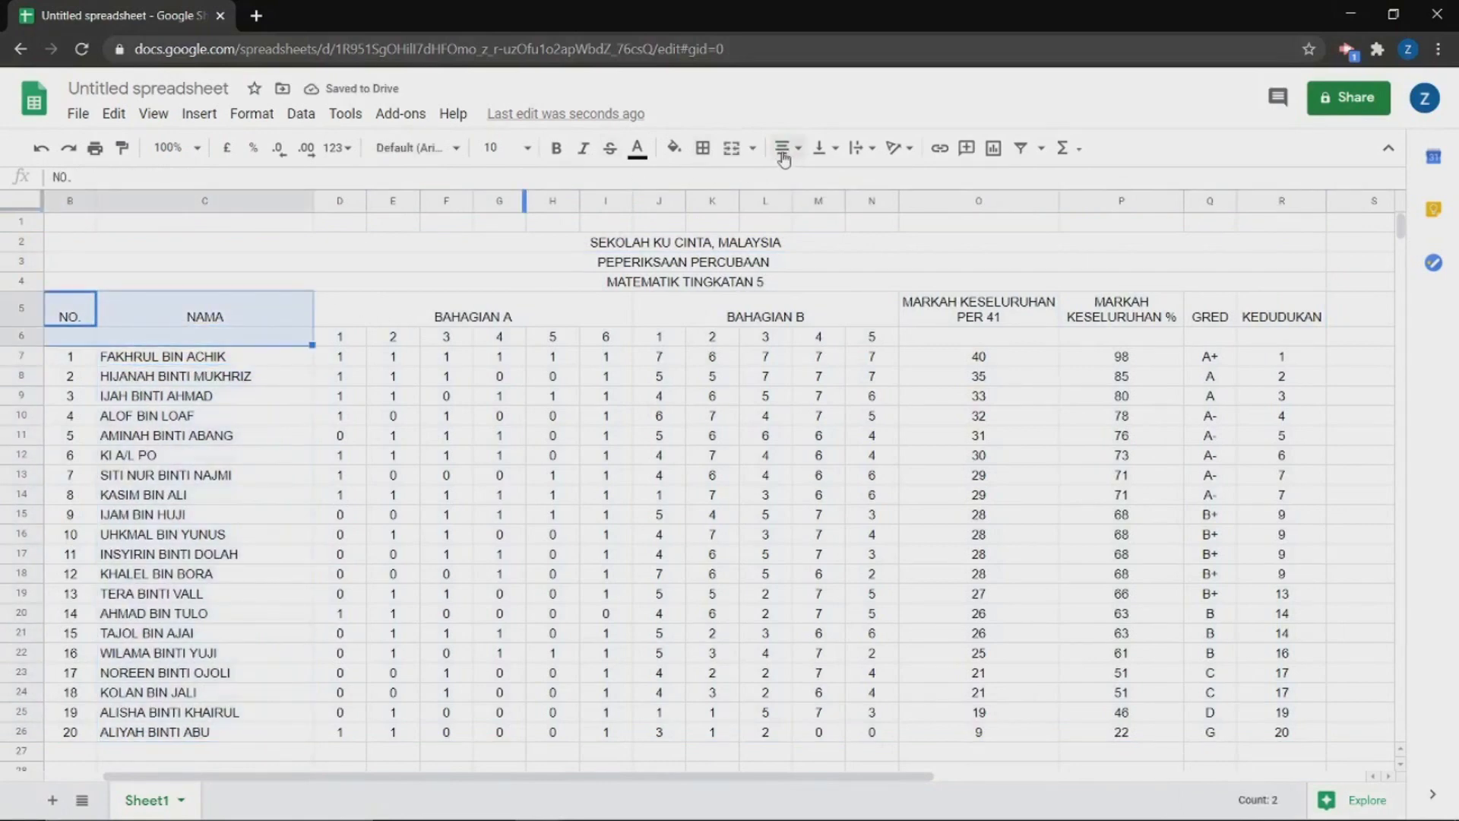
left_click(752, 148)
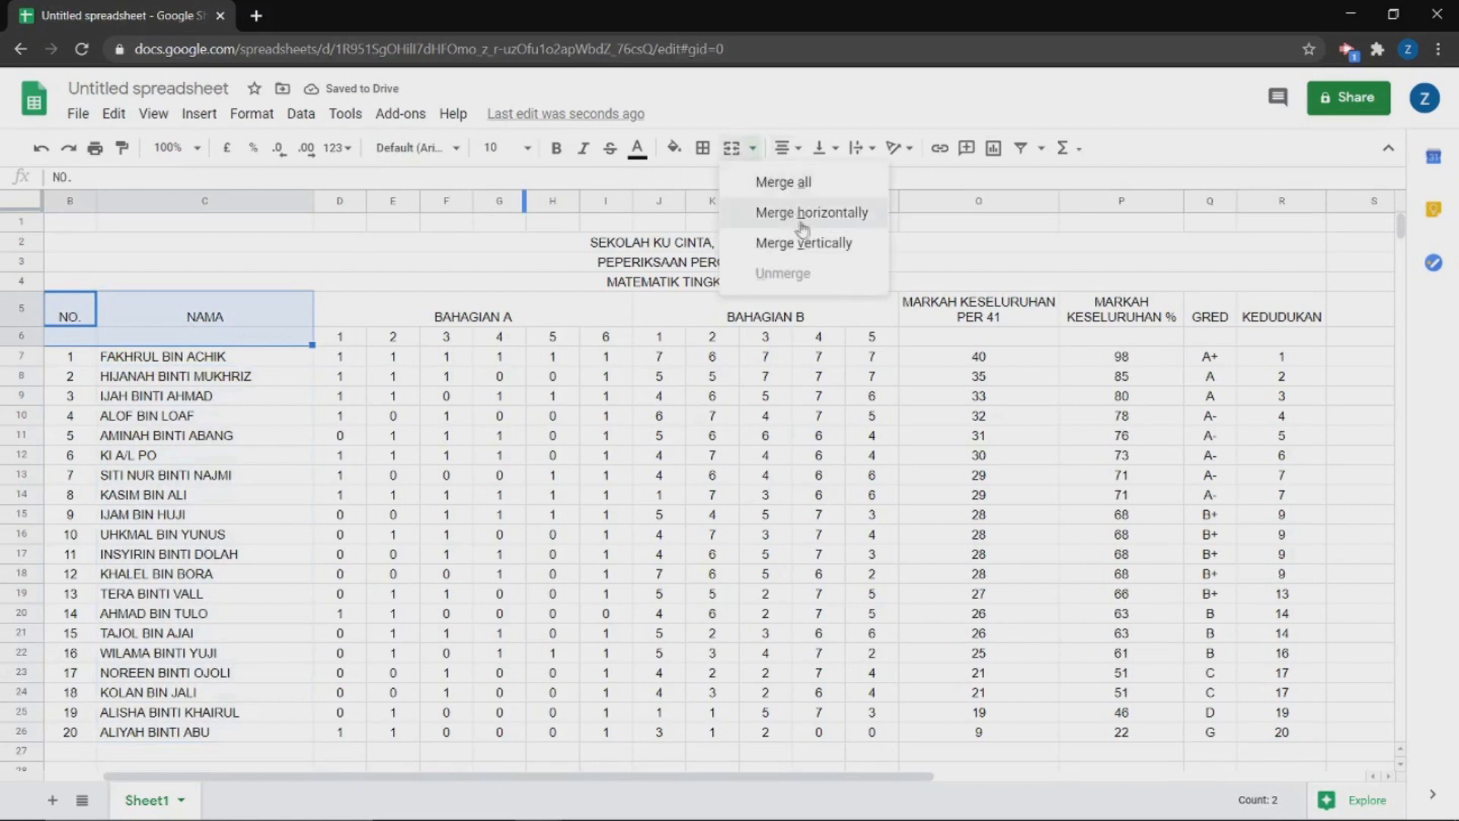
left_click(805, 244)
left_click_drag(928, 319, 1262, 342)
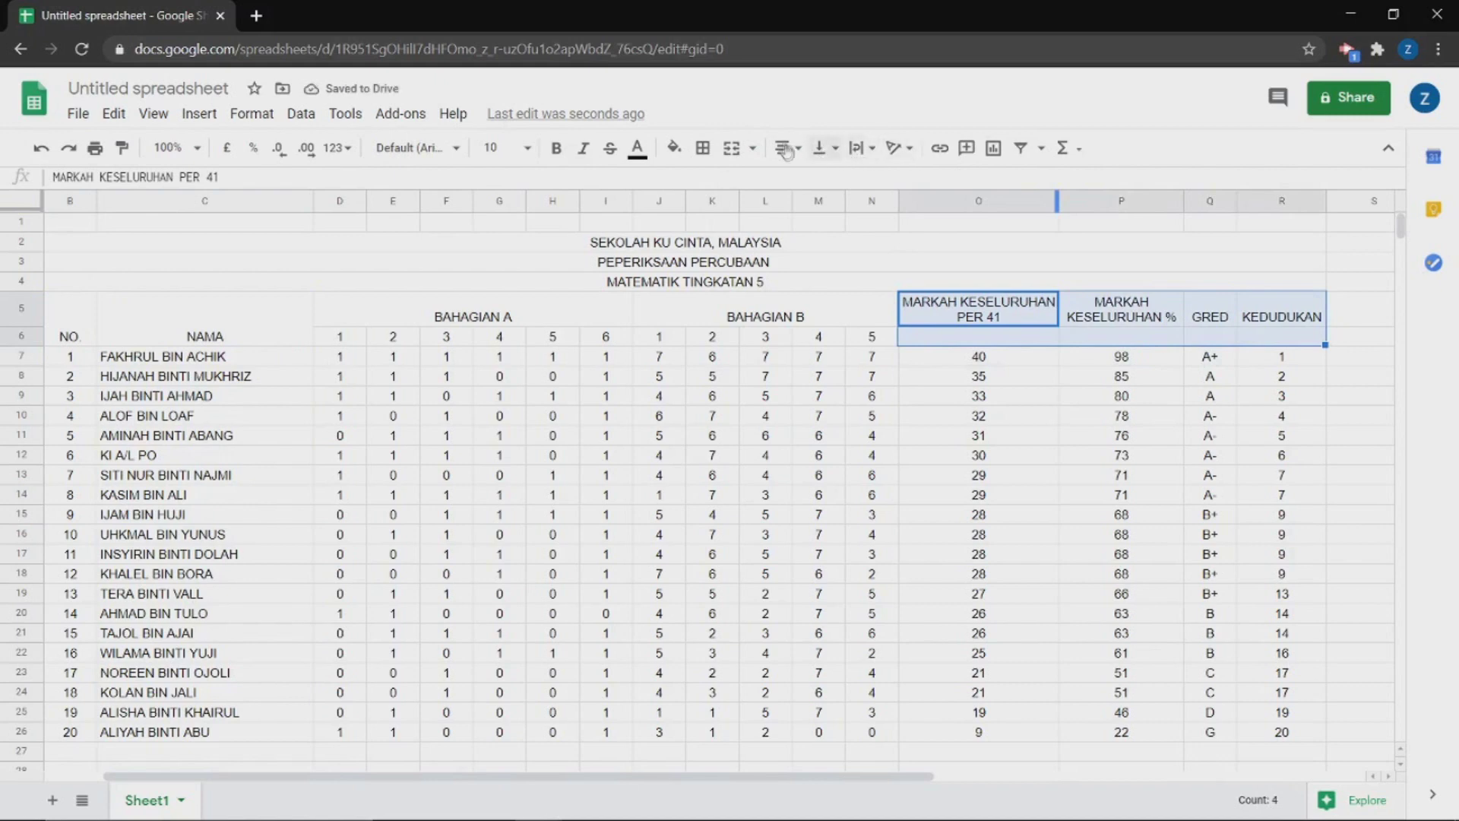
left_click(751, 148)
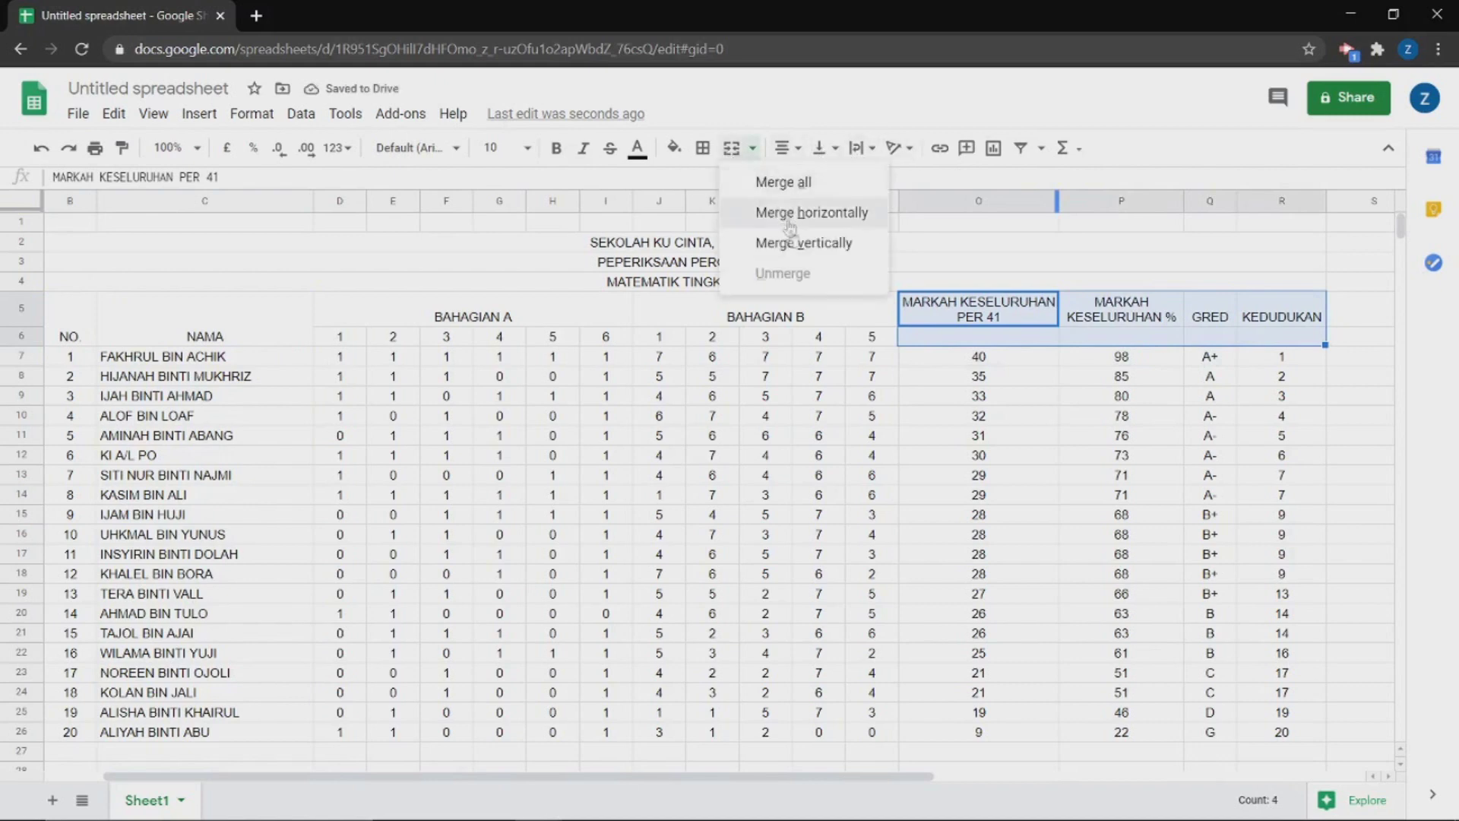
left_click(795, 244)
left_click(555, 423)
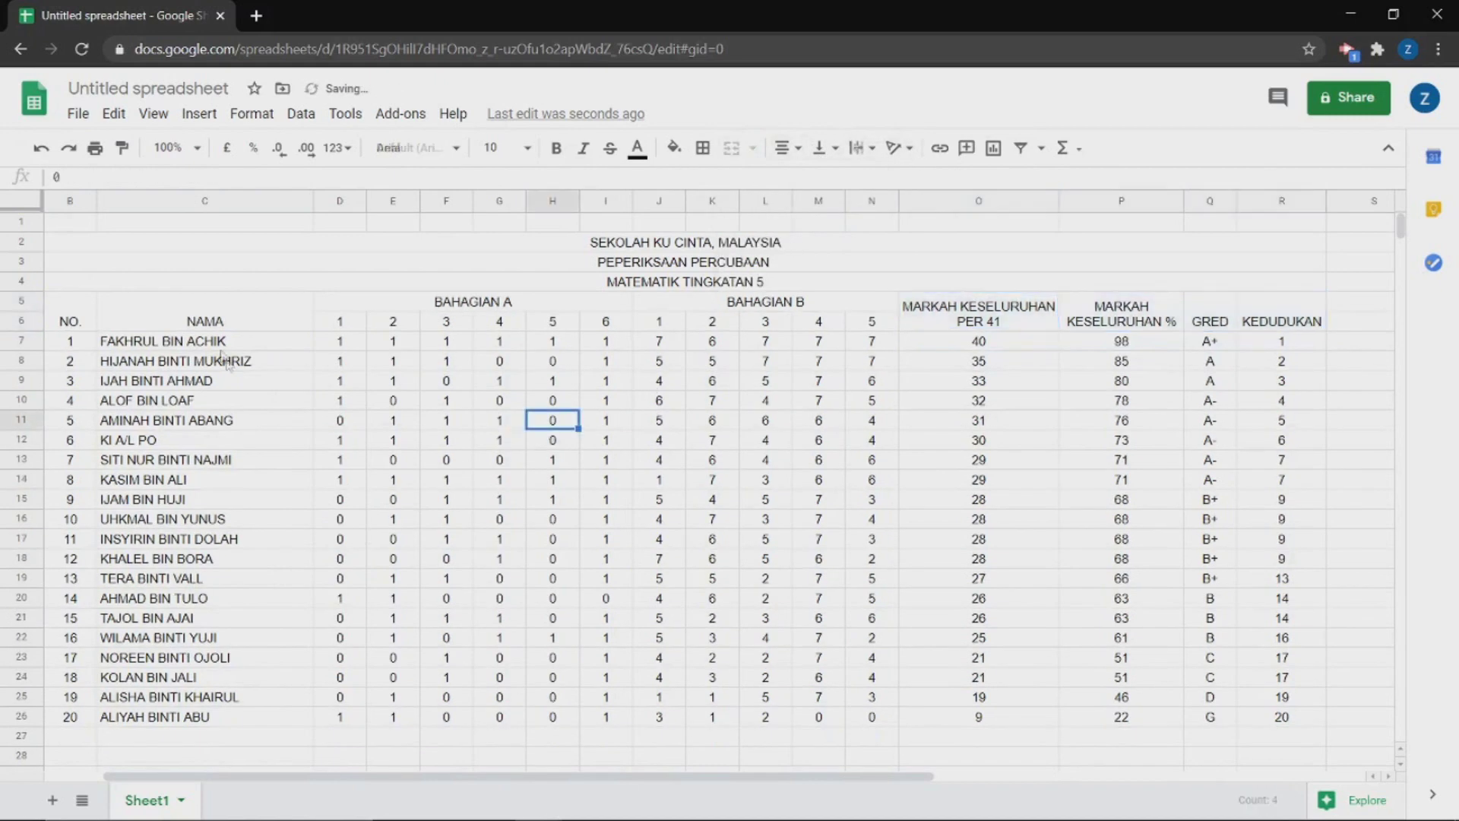
- Apply all borders to the mark table from the NO. header through the last KEDUDUKAN cell, B5:R26
left_click_drag(78, 308, 1286, 724)
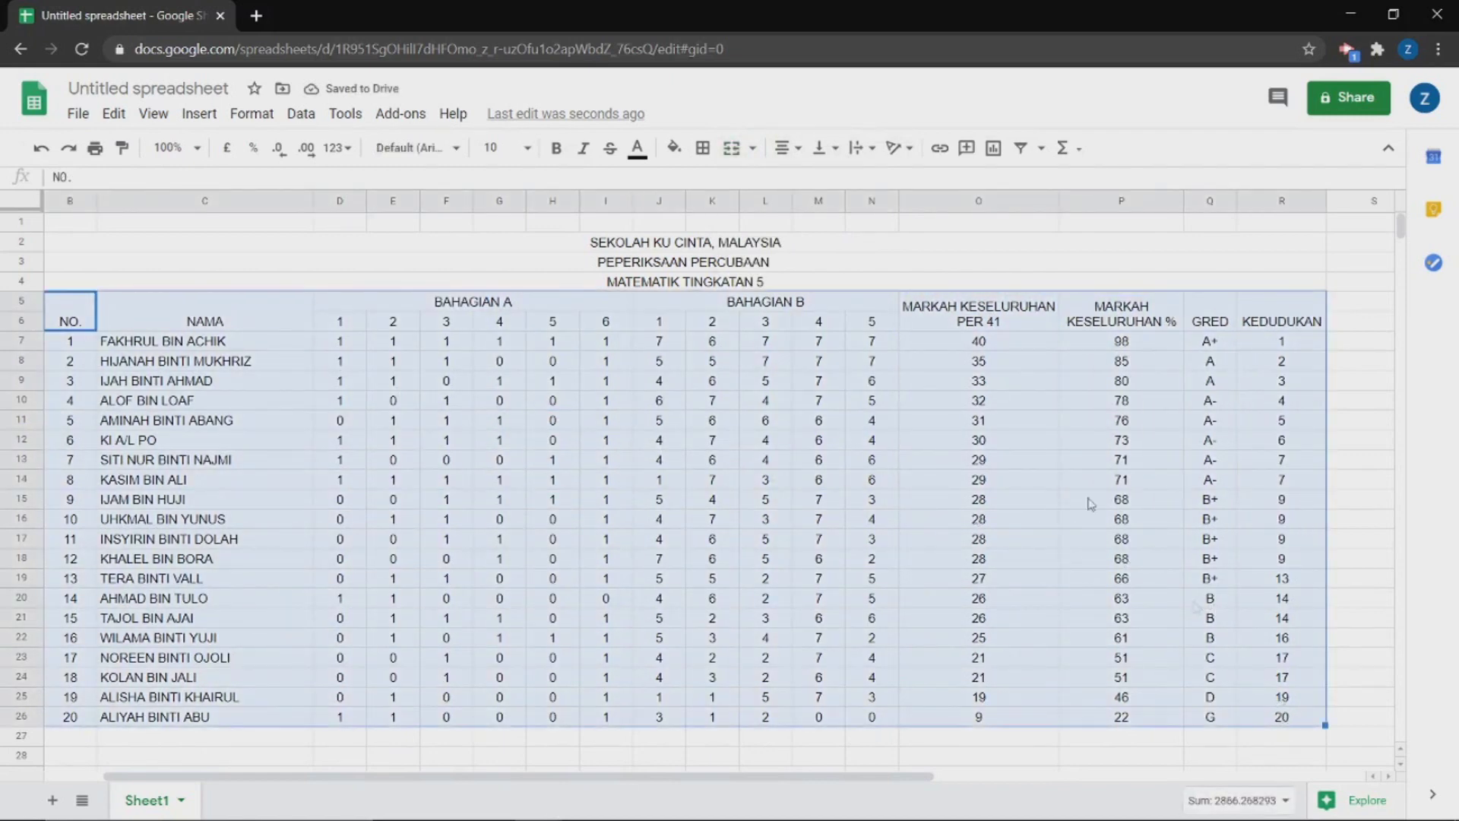
left_click(701, 150)
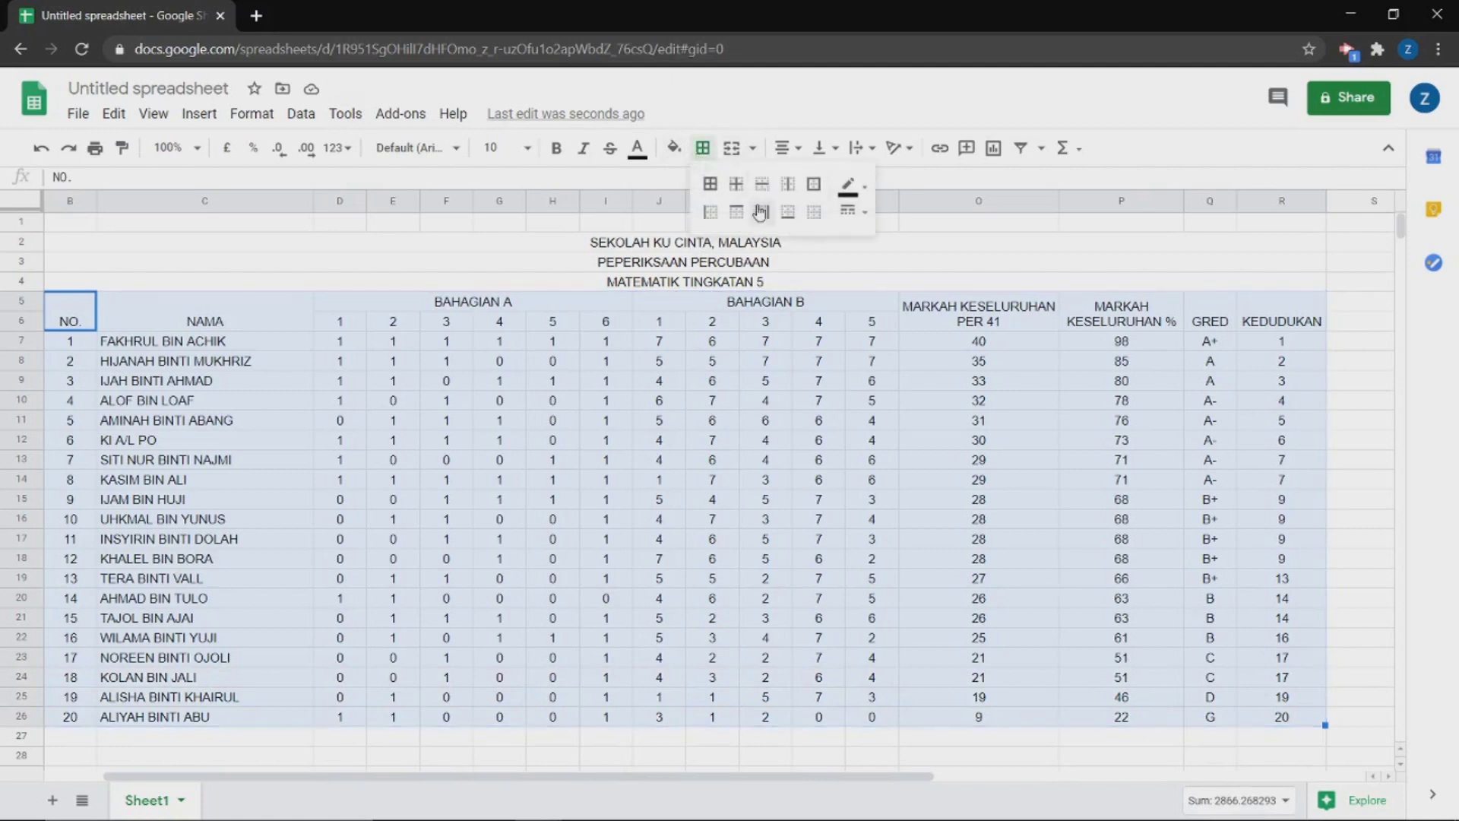
left_click(710, 187)
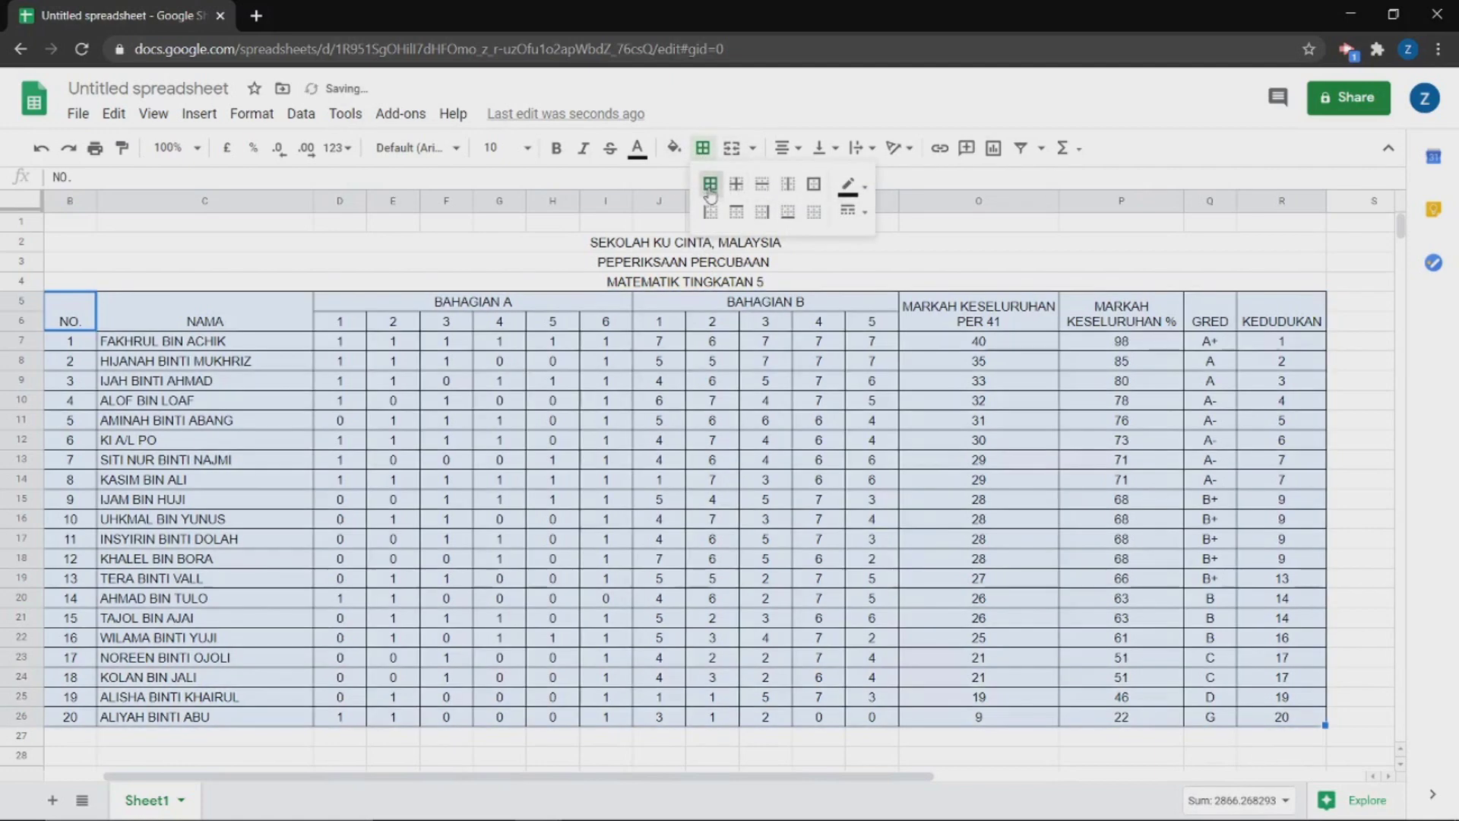
left_click(654, 441)
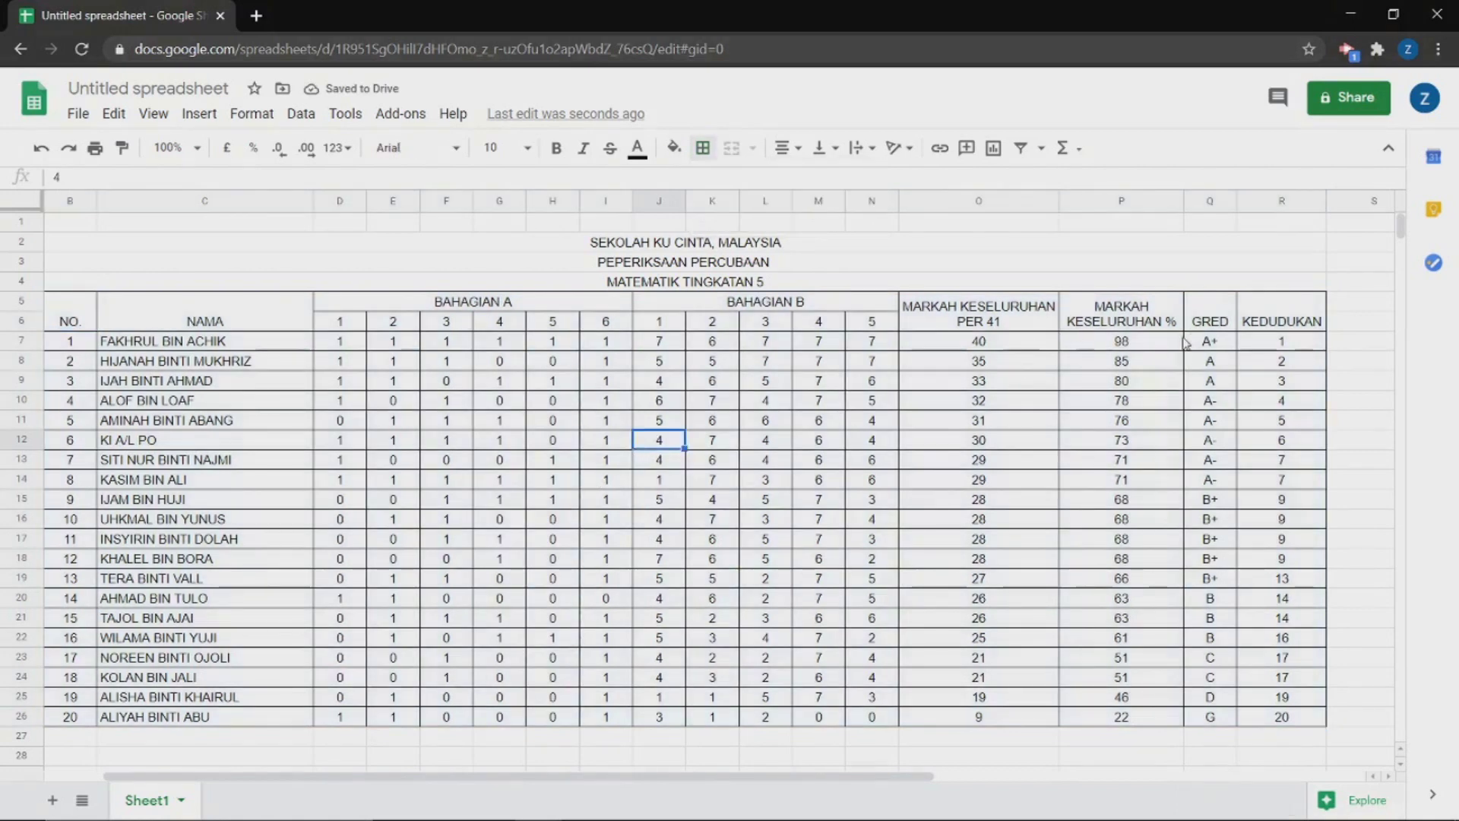